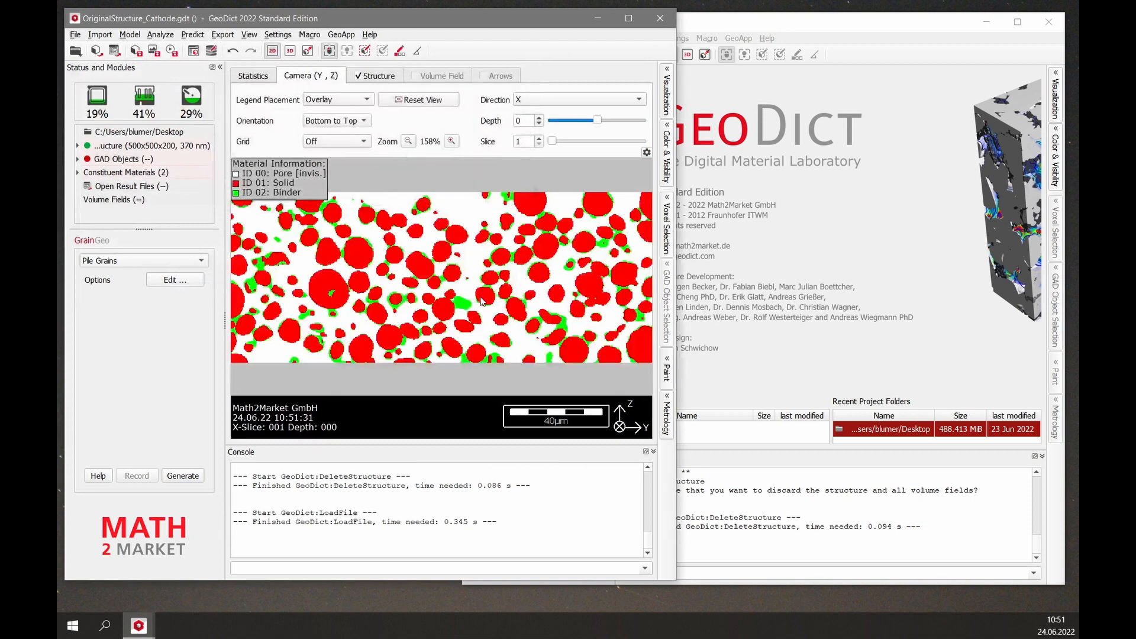
- Load the structure file Twin_Cathode.gdt into the second, empty GeoDict window
{"action": "left_click", "coordinate": [725, 285]}
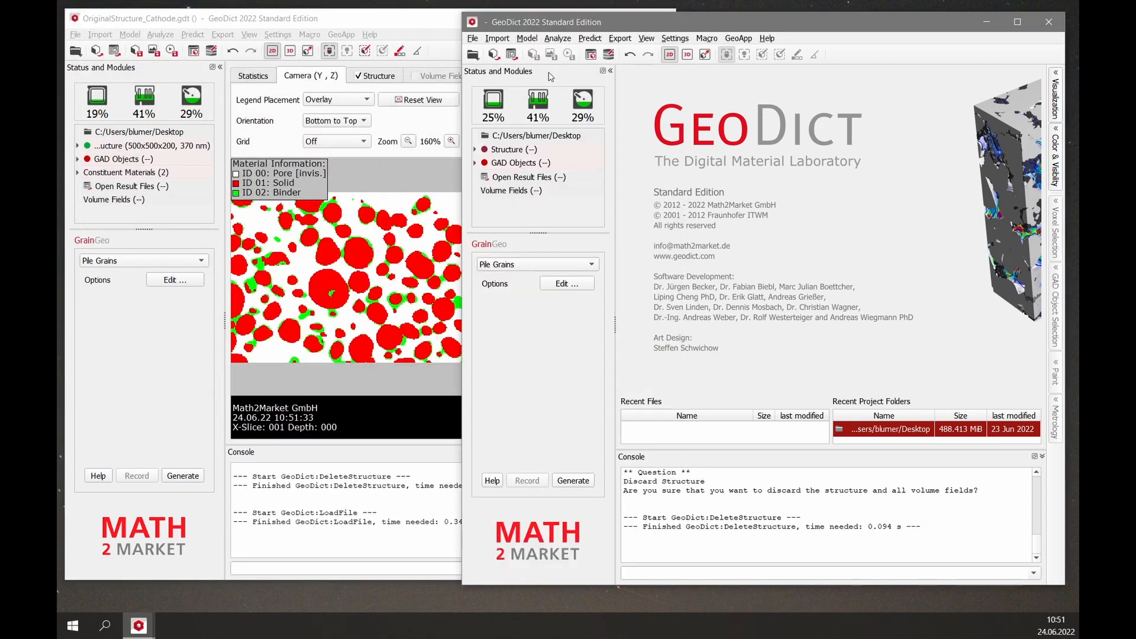
{"action": "left_click", "coordinate": [473, 38]}
{"action": "left_click", "coordinate": [502, 53]}
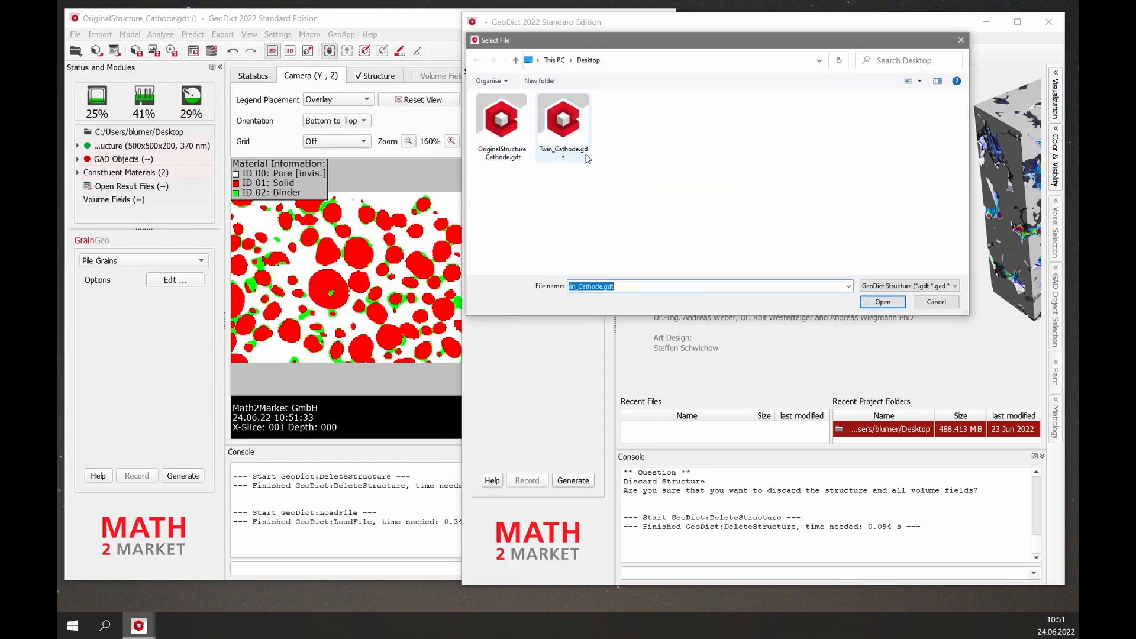
{"action": "left_click", "coordinate": [564, 122]}
{"action": "left_click", "coordinate": [884, 303]}
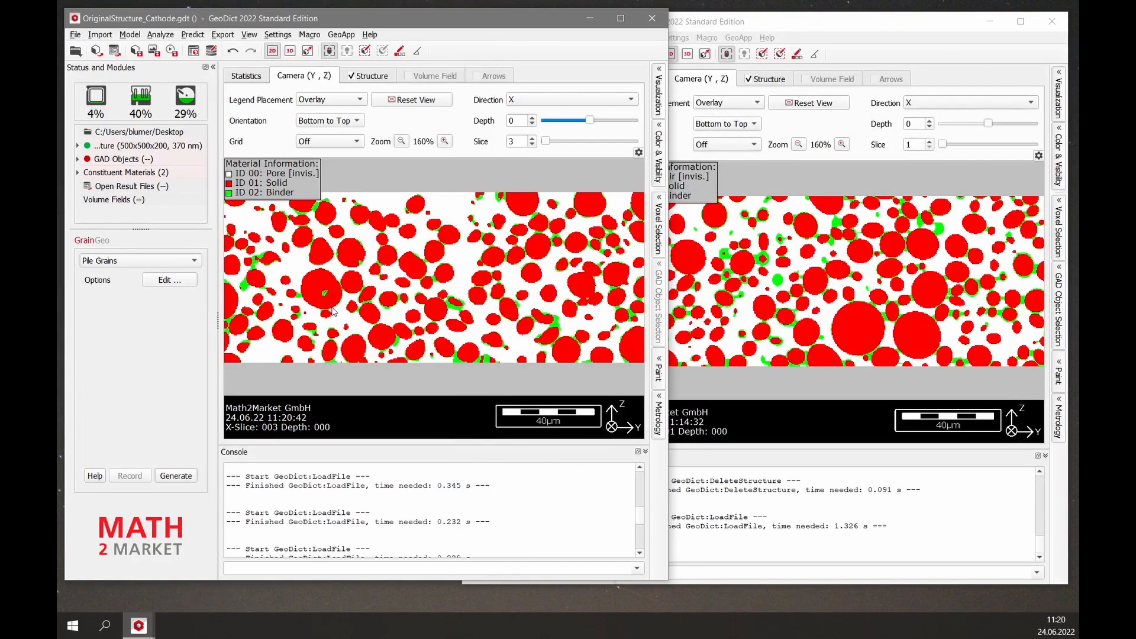
- Resize the twin and original structure windows so they sit side by side with both structure views in sight
{"action": "scroll", "coordinate": [337, 288], "scroll_direction": "down", "scroll_amount": 4}
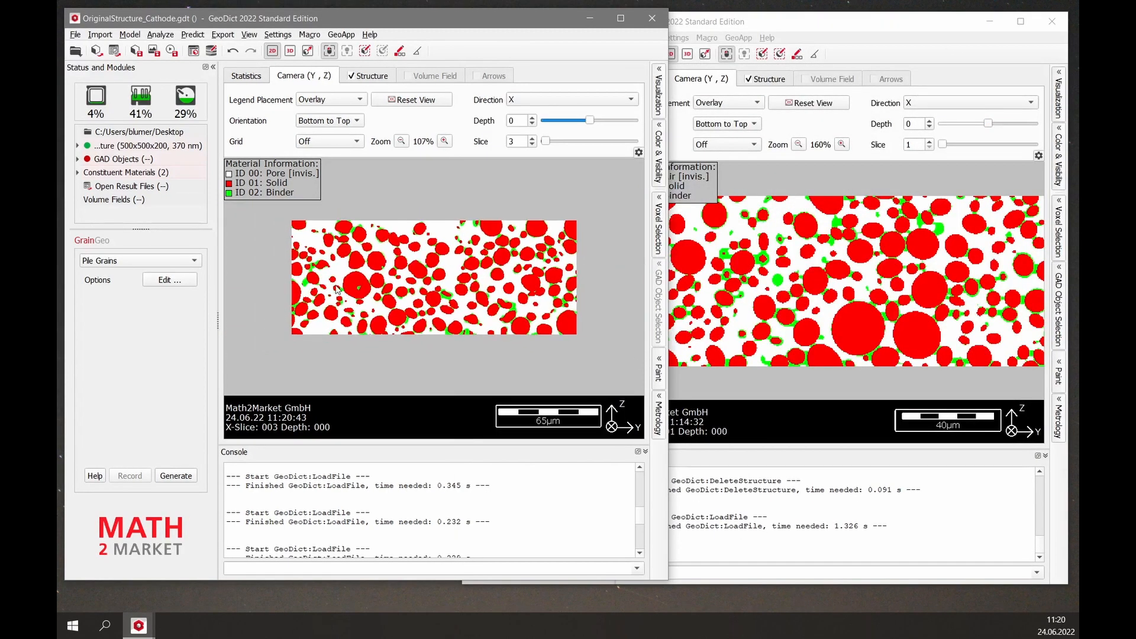
{"action": "left_click", "coordinate": [760, 236]}
{"action": "scroll", "coordinate": [759, 235], "scroll_direction": "down", "scroll_amount": 3}
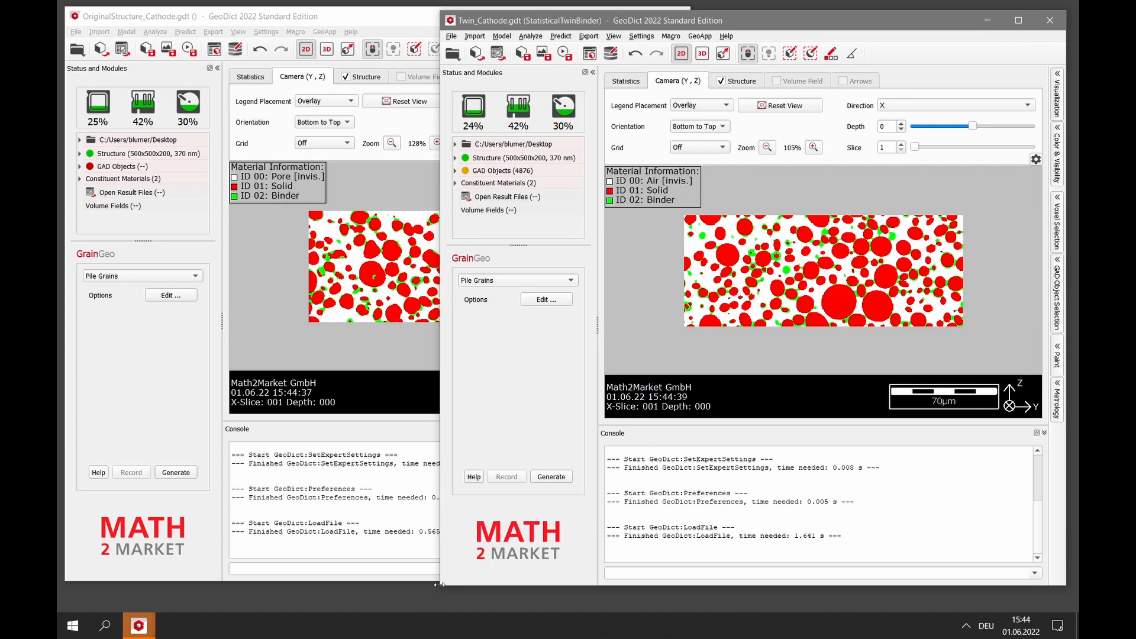
{"action": "left_click_drag", "start_coordinate": [439, 586], "coordinate": [539, 611]}
{"action": "left_click", "coordinate": [524, 571]}
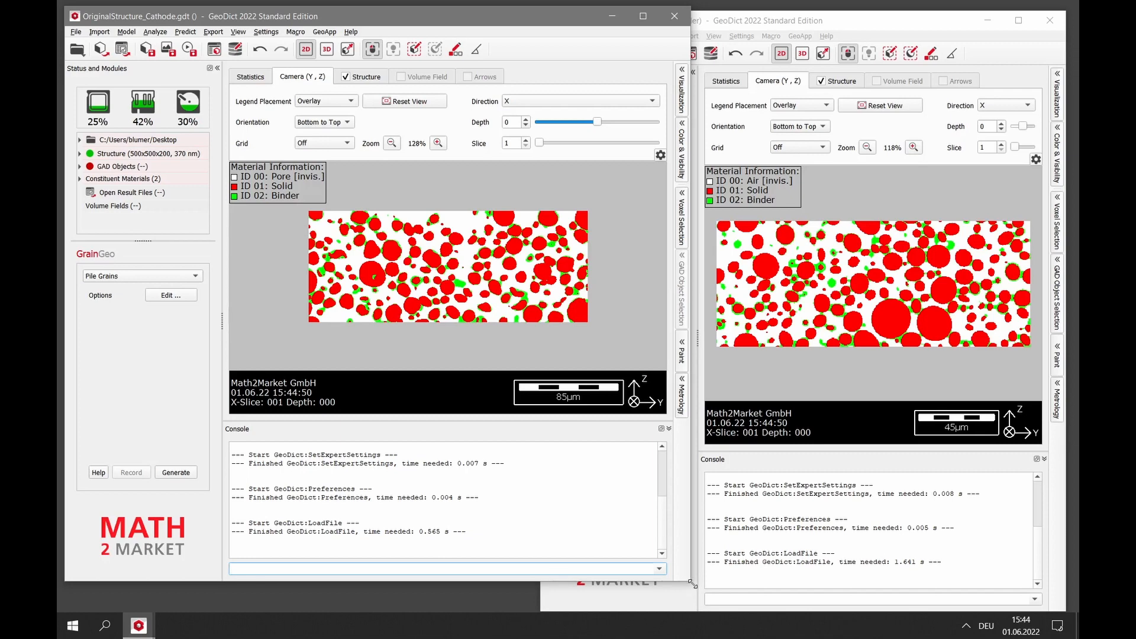
{"action": "left_click_drag", "start_coordinate": [692, 584], "coordinate": [552, 610]}
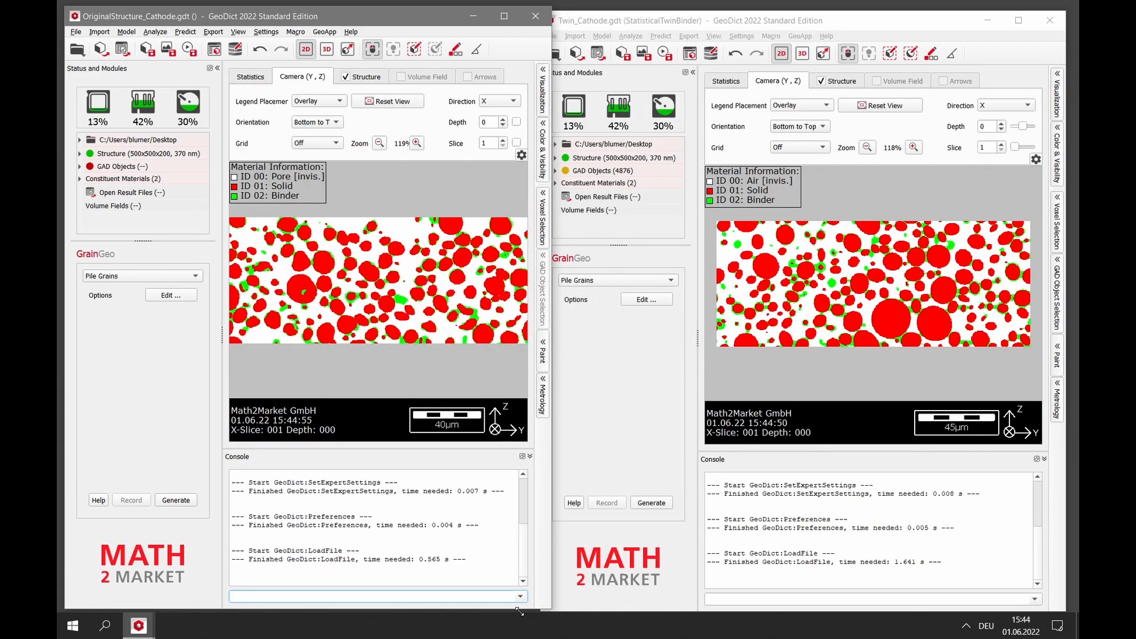
- Open the visualization settings of the twin structure window and make this GeoDict visible to other GeoDicts for synchronization
{"action": "left_click", "coordinate": [1054, 115]}
{"action": "left_click", "coordinate": [1054, 116]}
{"action": "left_click_drag", "start_coordinate": [926, 17], "coordinate": [776, 10]}
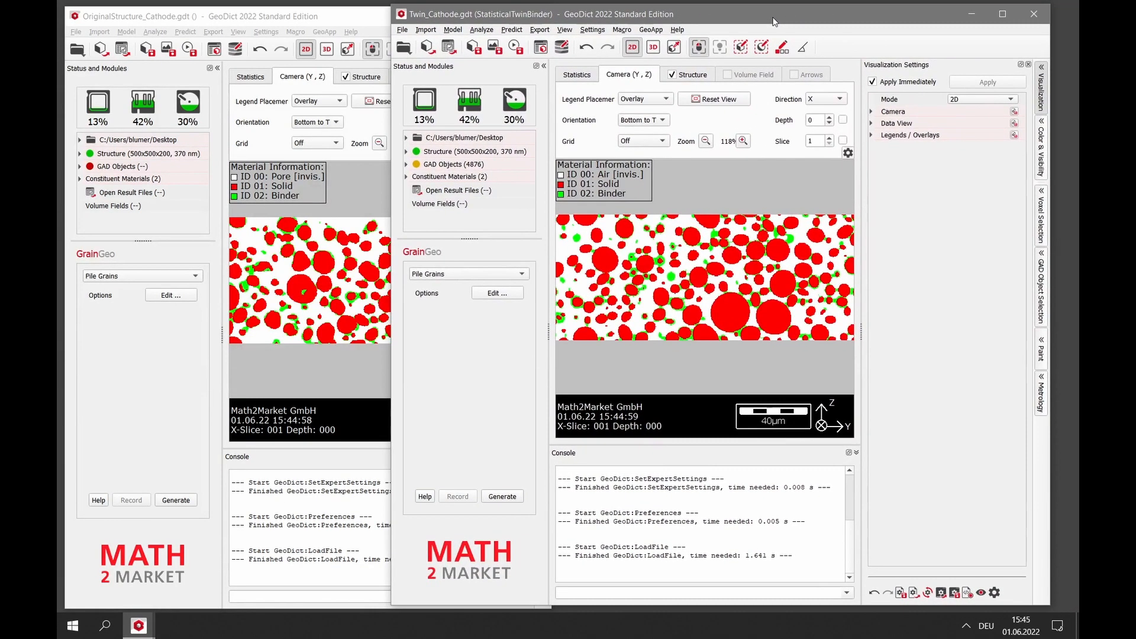
{"action": "left_click", "coordinate": [981, 592]}
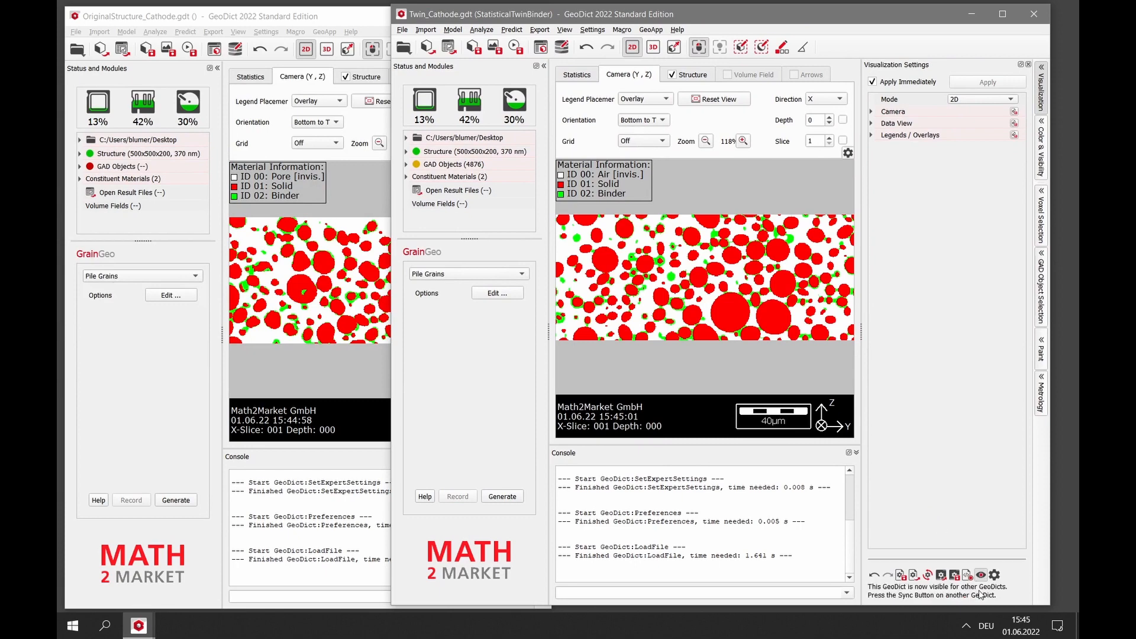
- Open the visualization settings of the original structure window and connect it to the twin's GeoDict for a synchronized view
{"action": "left_click", "coordinate": [305, 516]}
{"action": "left_click", "coordinate": [545, 82]}
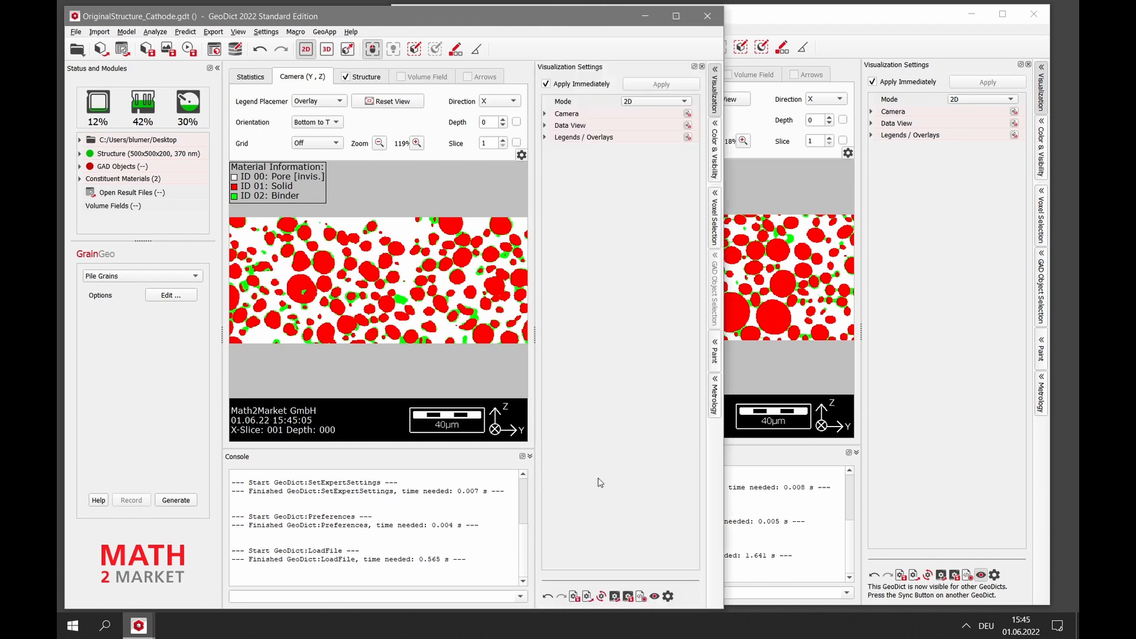
{"action": "left_click", "coordinate": [654, 597]}
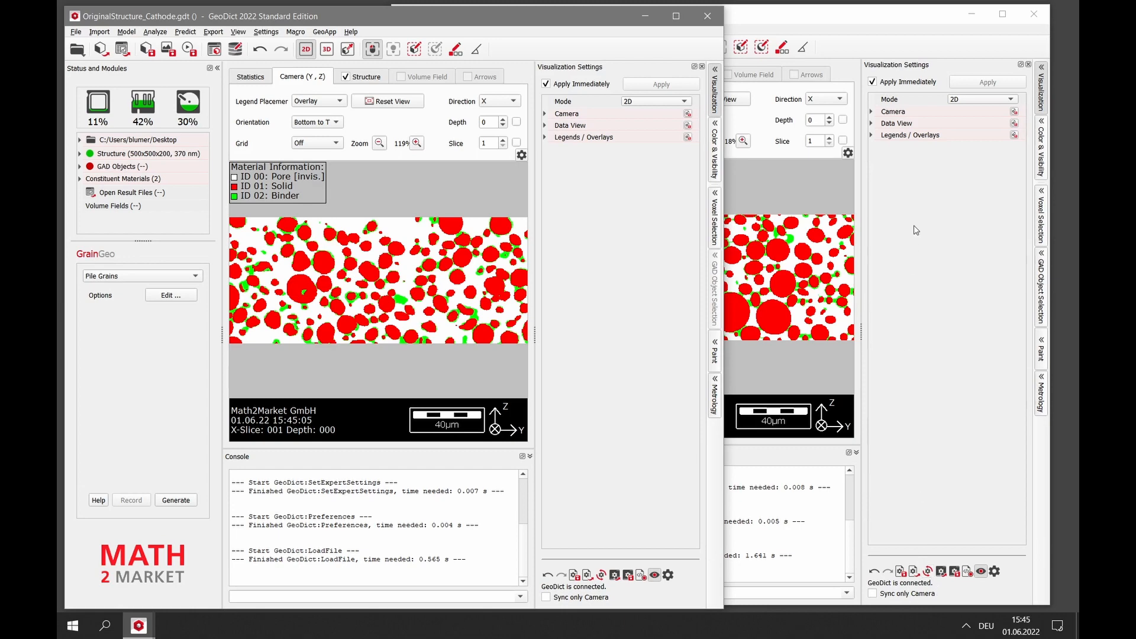
- Close the visualization settings and collapse the console in both windows to give the structure views more room
{"action": "left_click", "coordinate": [1028, 65]}
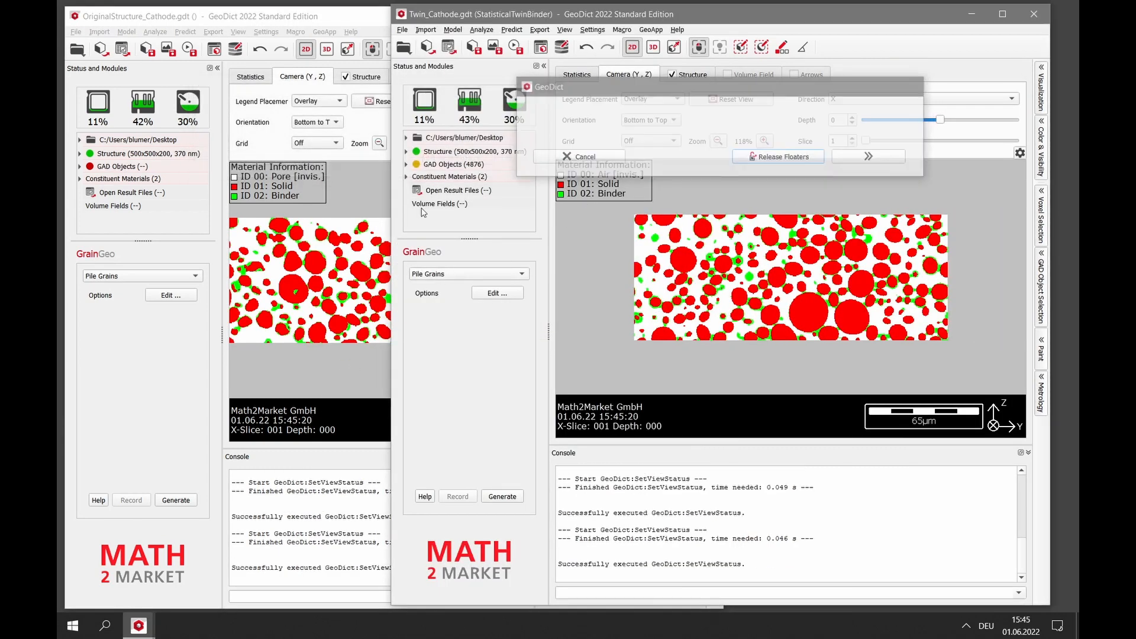
{"action": "left_click", "coordinate": [339, 396]}
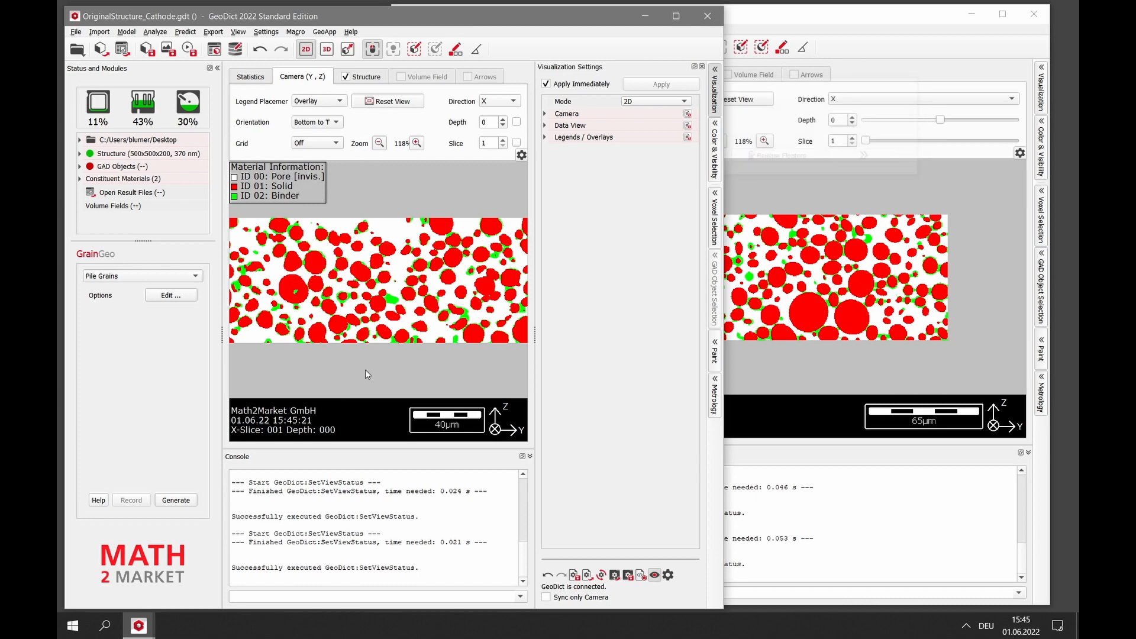
{"action": "left_click", "coordinate": [701, 66]}
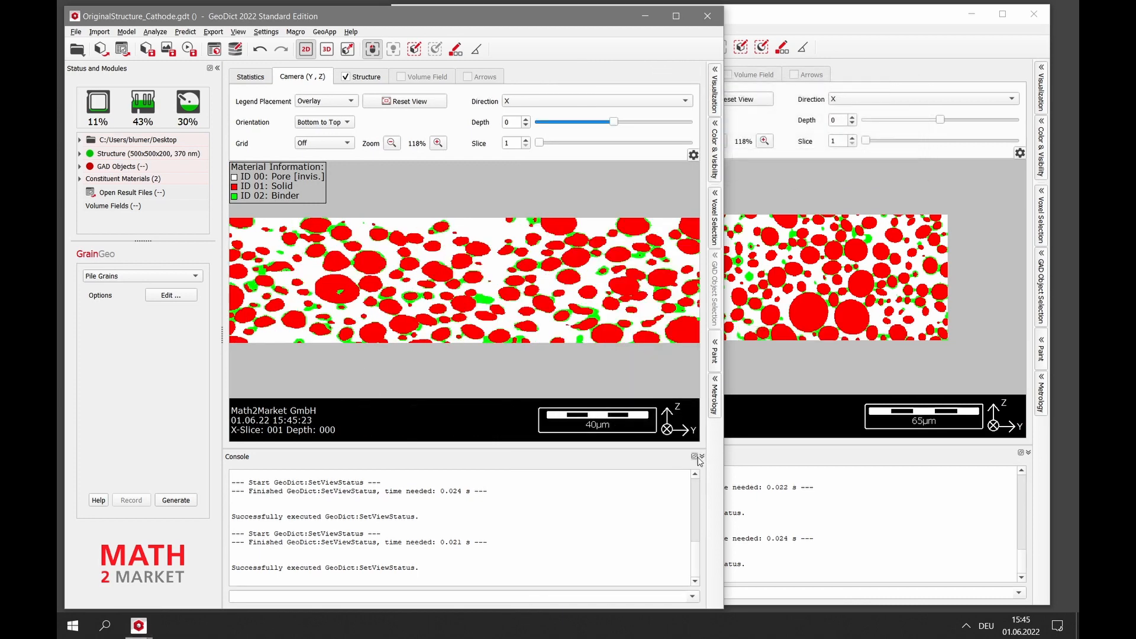
{"action": "left_click", "coordinate": [702, 456]}
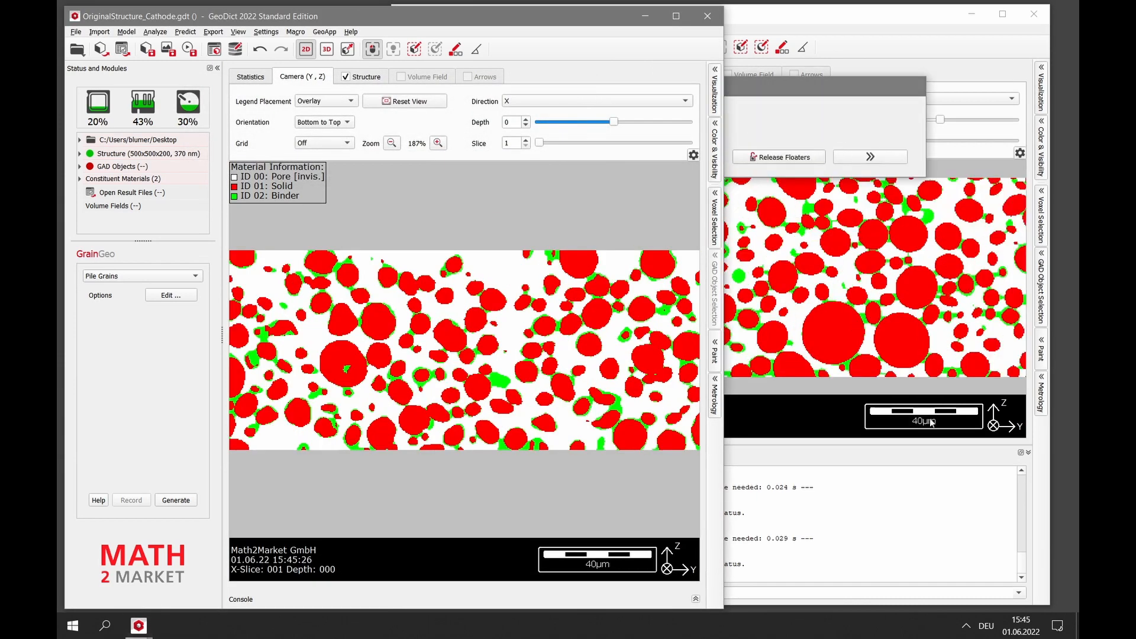
{"action": "left_click", "coordinate": [1033, 460]}
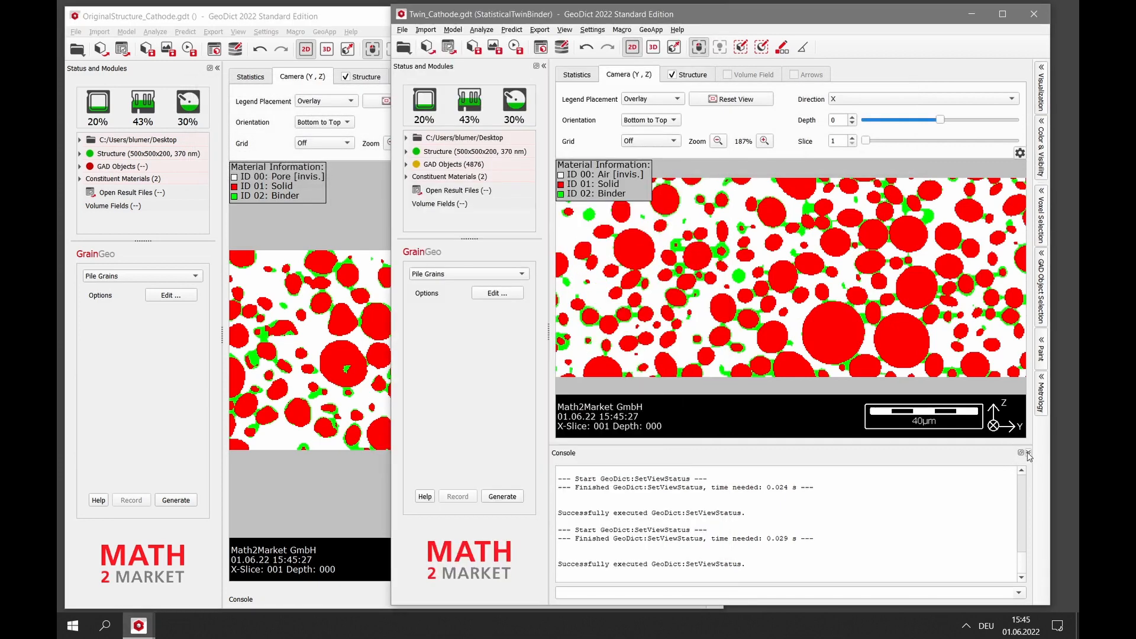
{"action": "left_click", "coordinate": [1028, 453]}
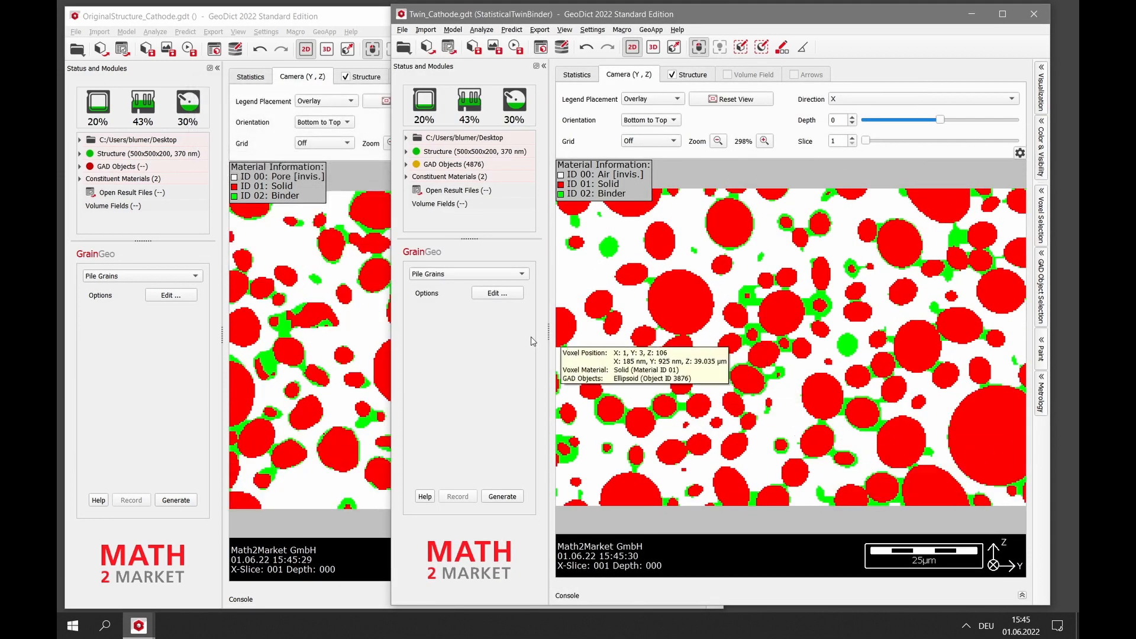
- Narrow the original structure window and collapse its Status and Modules area so both synchronized views fit side by side
{"action": "left_click", "coordinate": [343, 355]}
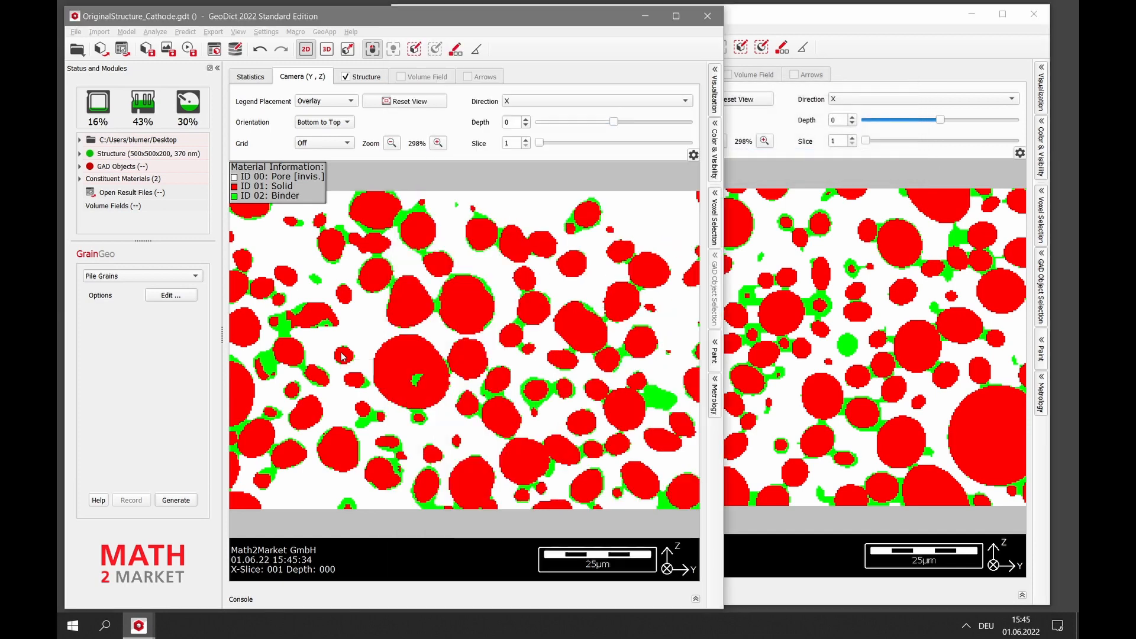
{"action": "scroll", "coordinate": [344, 361], "scroll_direction": "up", "scroll_amount": 2}
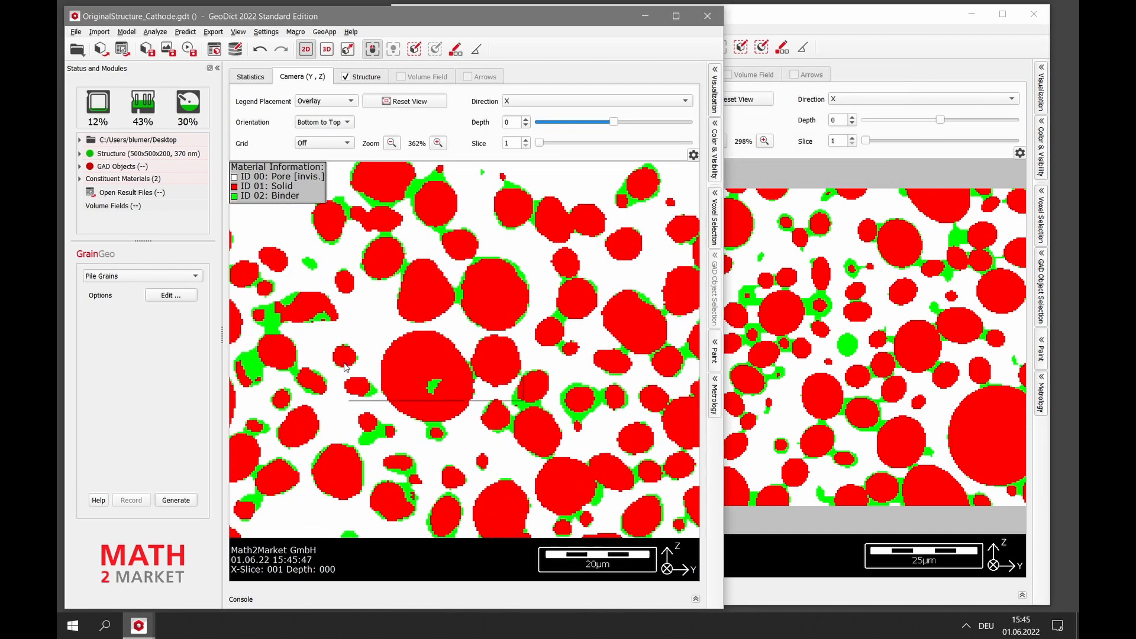
{"action": "scroll", "coordinate": [345, 364], "scroll_direction": "up", "scroll_amount": 1}
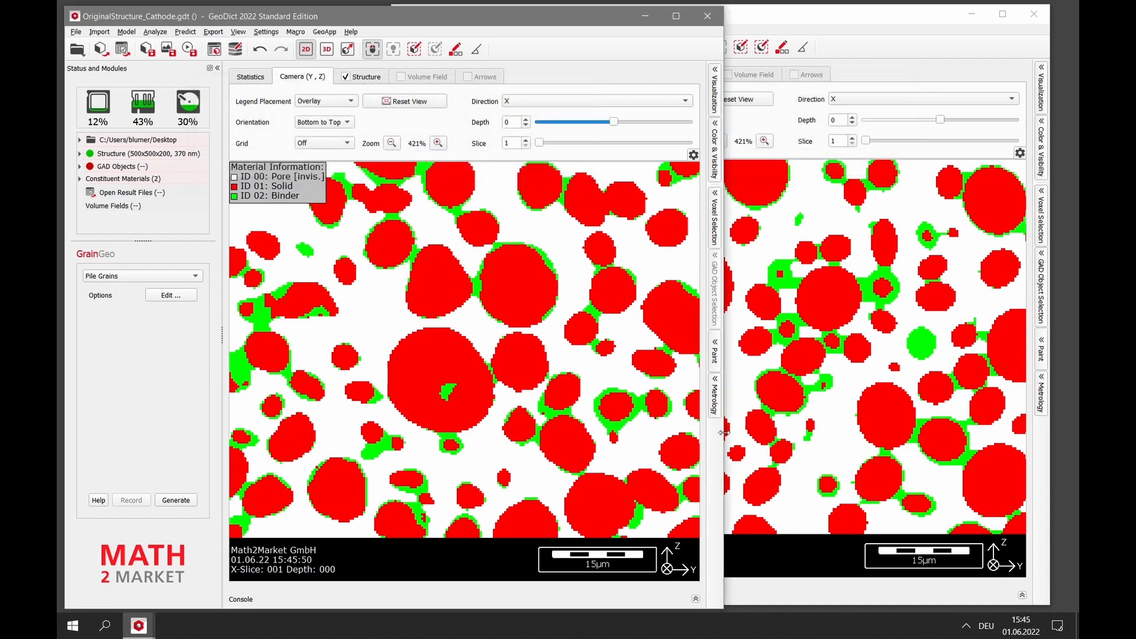
{"action": "left_click_drag", "start_coordinate": [723, 432], "coordinate": [558, 431]}
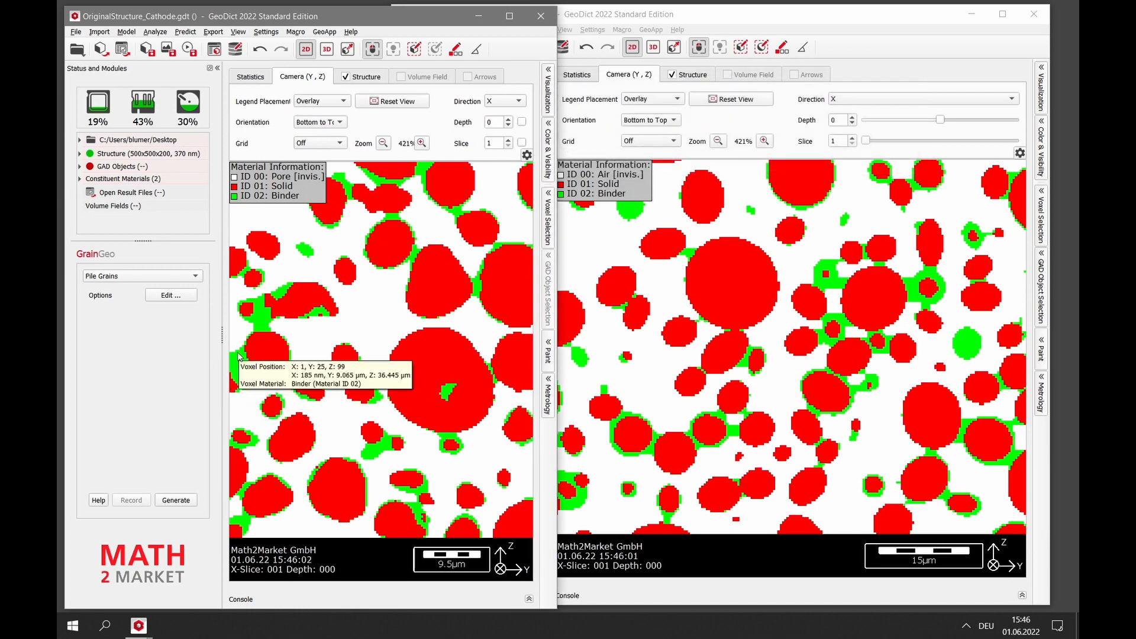
{"action": "left_click", "coordinate": [218, 68]}
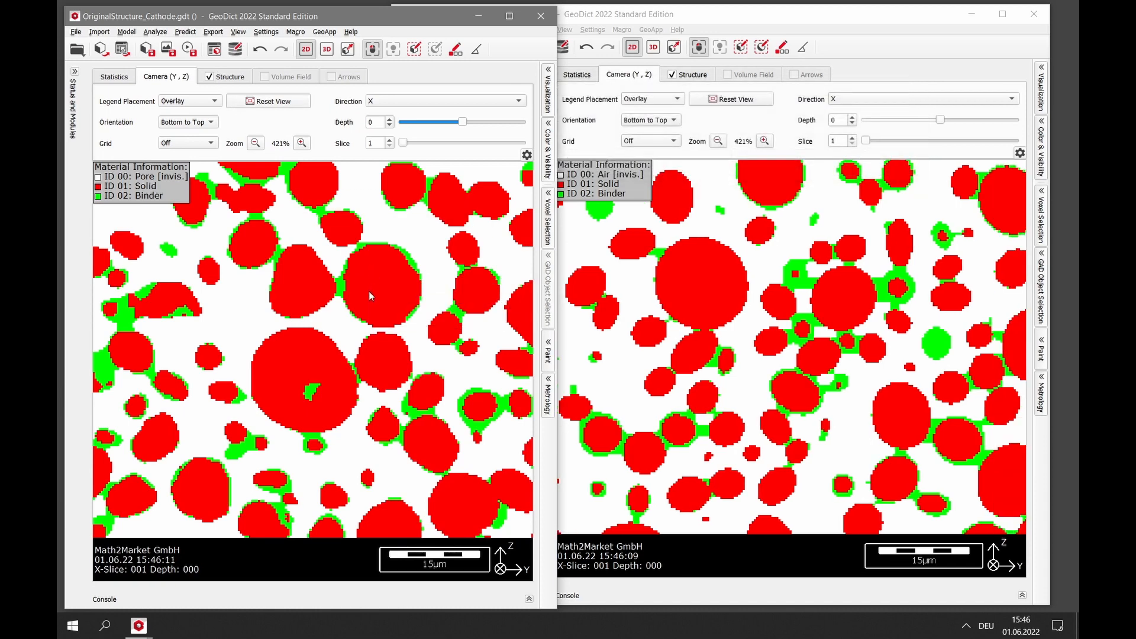
- Reduce the synchronized zoom of the original and twin structures to 161%
{"action": "scroll", "coordinate": [368, 291], "scroll_direction": "down", "scroll_amount": 1}
{"action": "scroll", "coordinate": [373, 286], "scroll_direction": "down", "scroll_amount": 3}
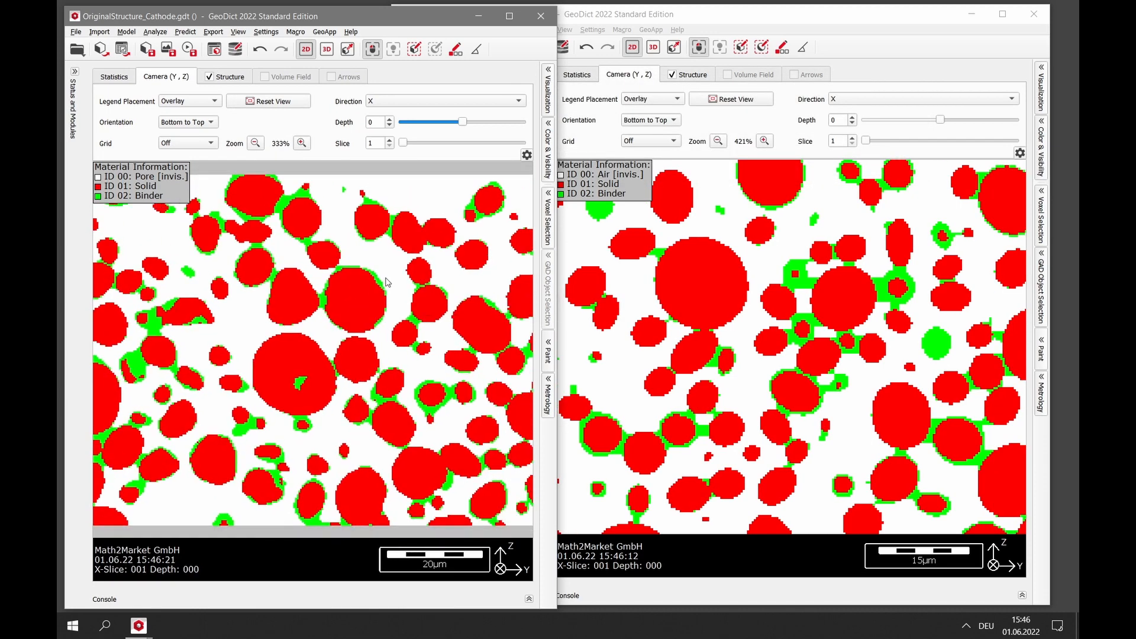
{"action": "left_click", "coordinate": [256, 144]}
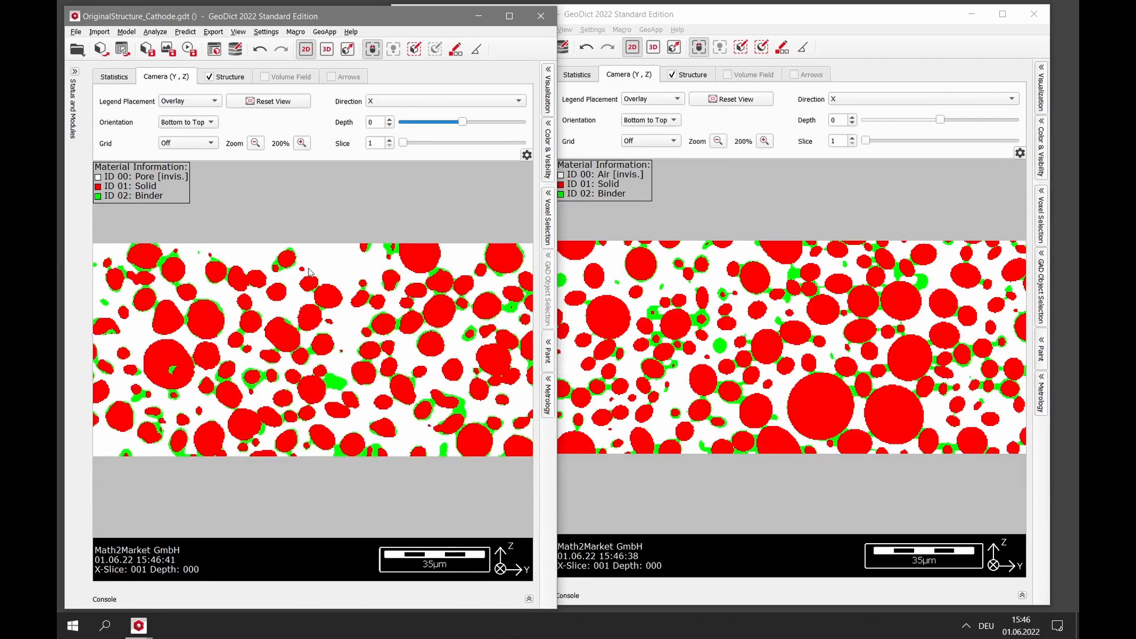
{"action": "scroll", "coordinate": [311, 267], "scroll_direction": "down", "scroll_amount": 2}
{"action": "scroll", "coordinate": [319, 265], "scroll_direction": "down", "scroll_amount": 1}
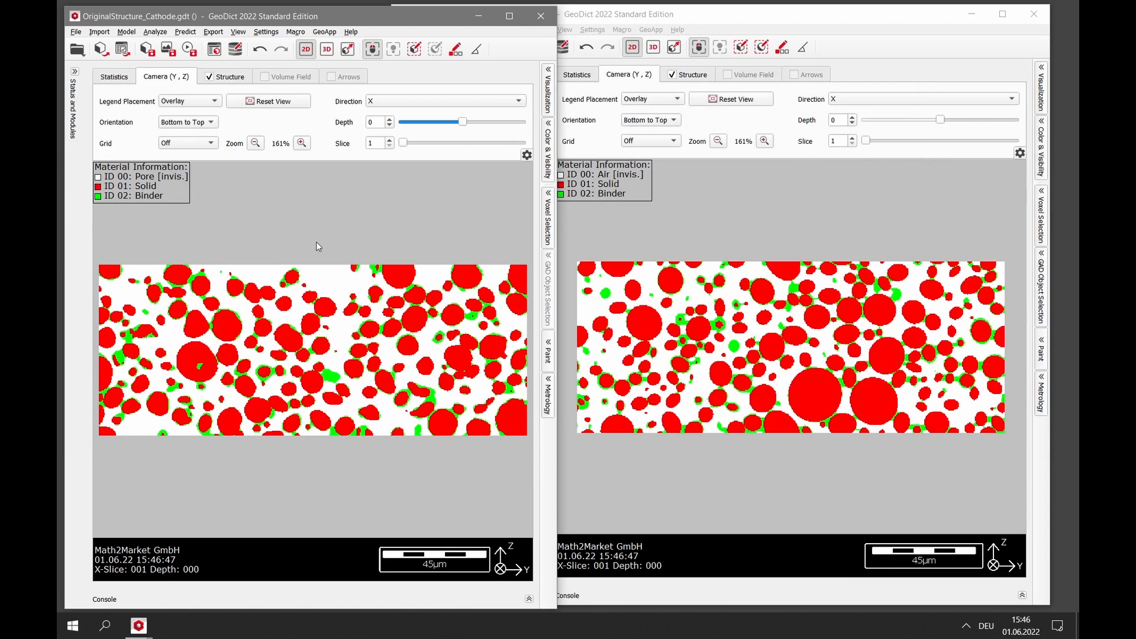
- Move the synchronized views through the X slices from the original structure window, ending at slice 46
{"action": "scroll", "coordinate": [316, 241], "scroll_direction": "up", "scroll_amount": 6, "text": "ctrl"}
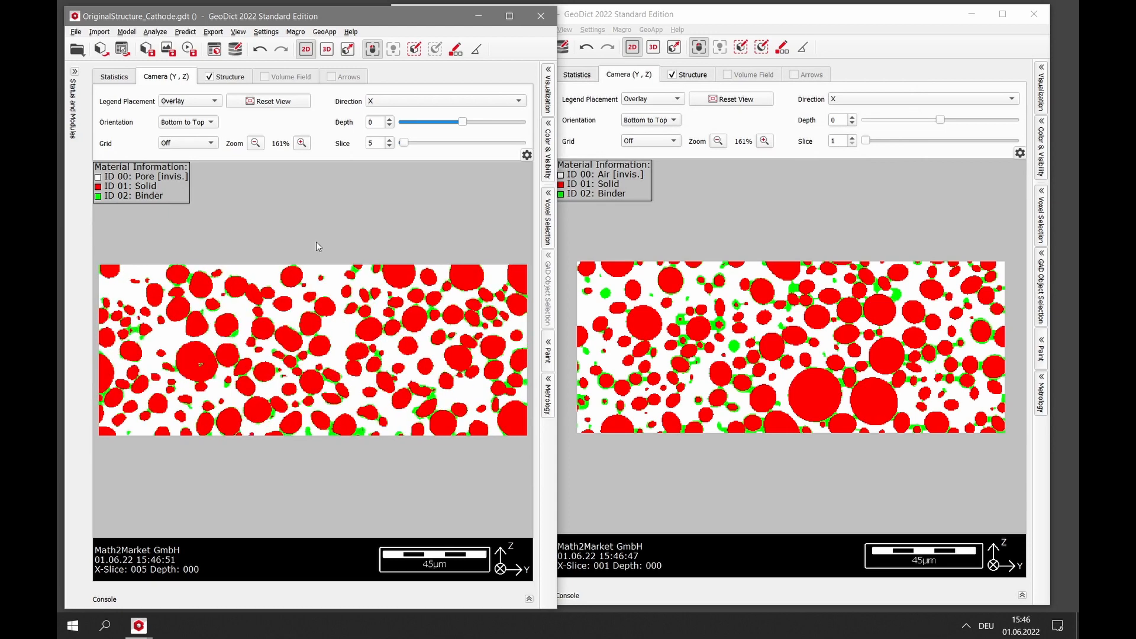
{"action": "scroll", "coordinate": [316, 242], "scroll_direction": "down", "scroll_amount": 2, "text": "ctrl"}
{"action": "scroll", "coordinate": [316, 242], "scroll_direction": "down", "scroll_amount": 1, "text": "ctrl"}
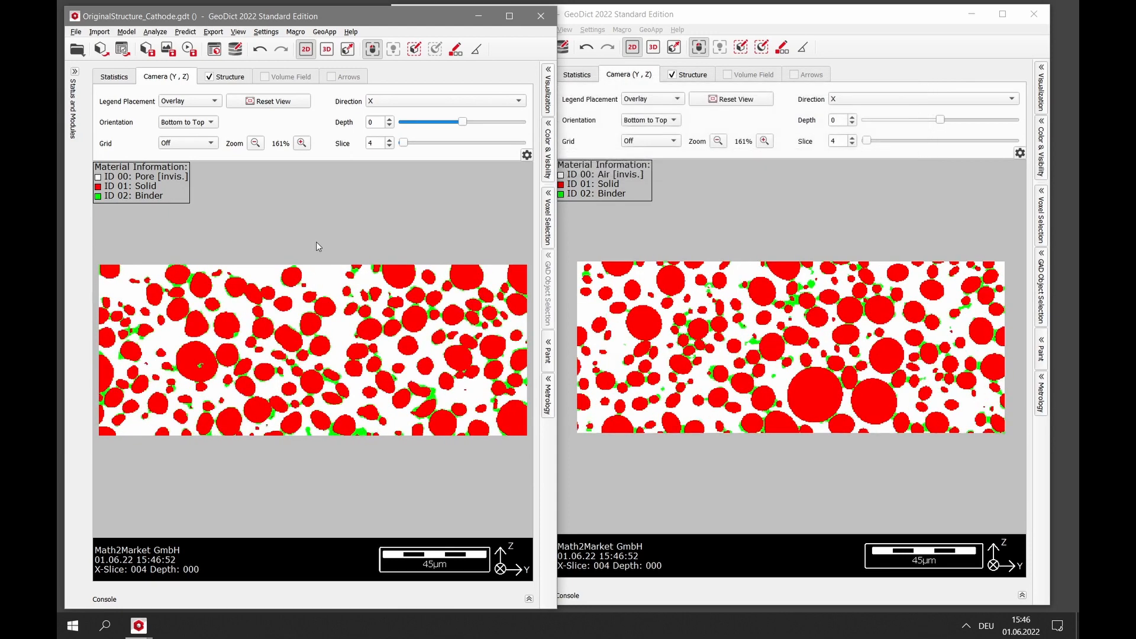
{"action": "left_click", "coordinate": [406, 143]}
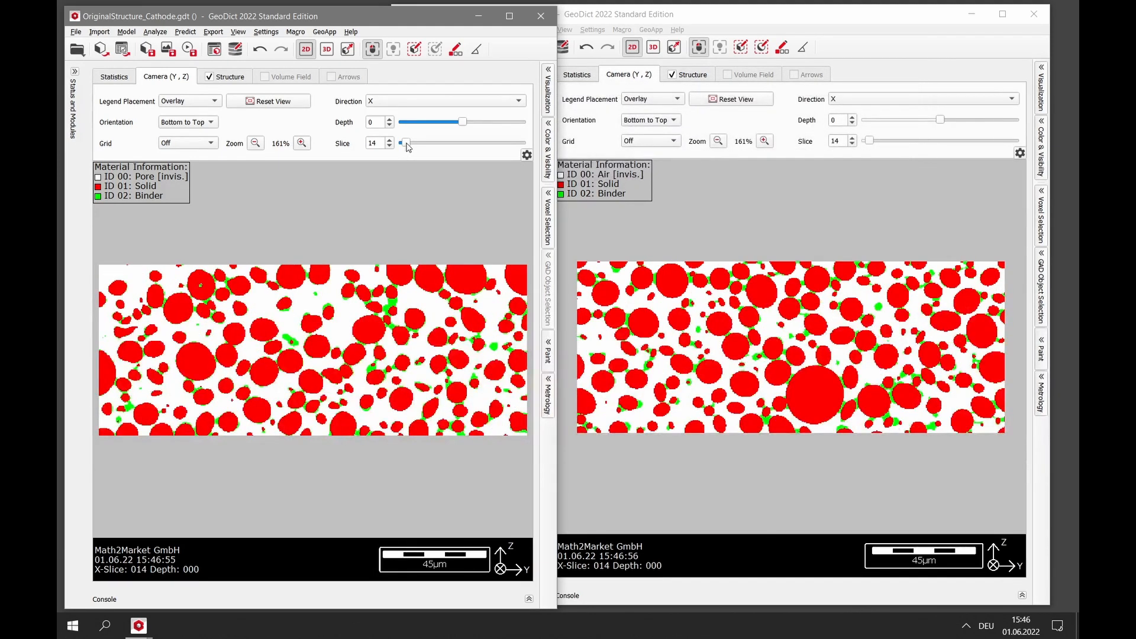
{"action": "left_click", "coordinate": [407, 144]}
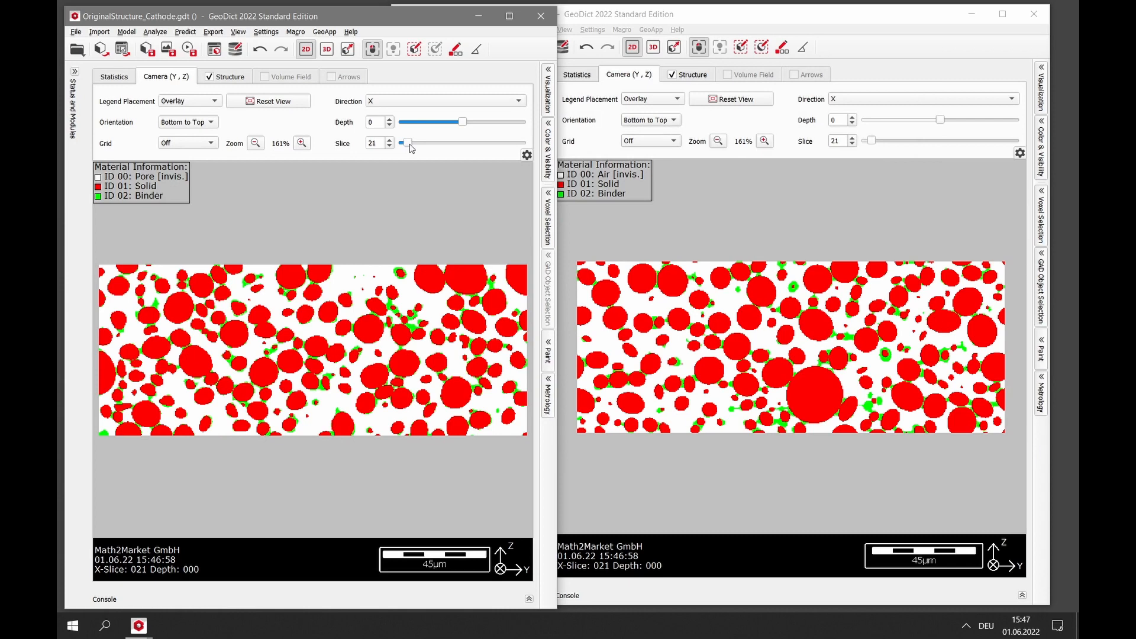
{"action": "left_click_drag", "start_coordinate": [410, 144], "coordinate": [414, 145]}
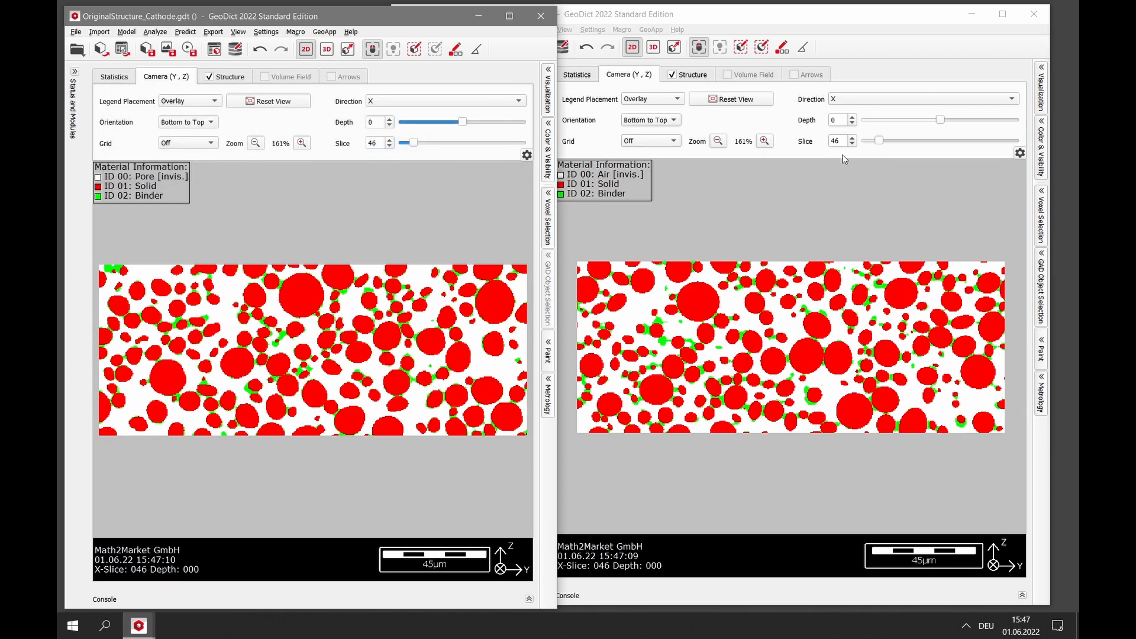
- Switch the viewing direction to Y in the twin window and raise the depth to 38 in the original structure window
{"action": "left_click", "coordinate": [845, 99]}
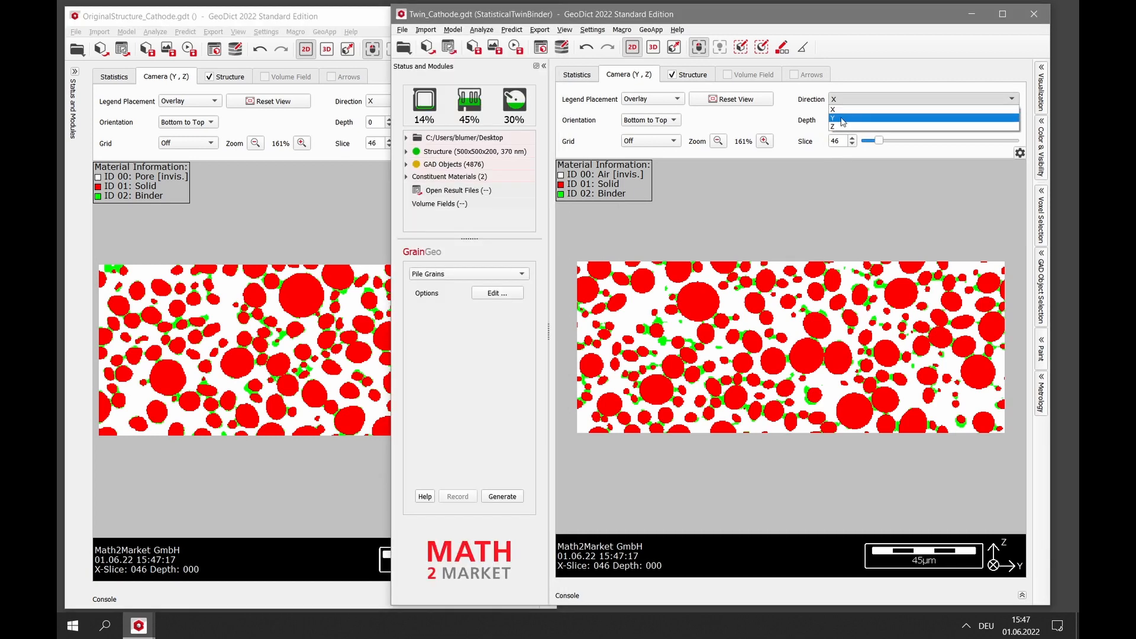
{"action": "left_click", "coordinate": [843, 118]}
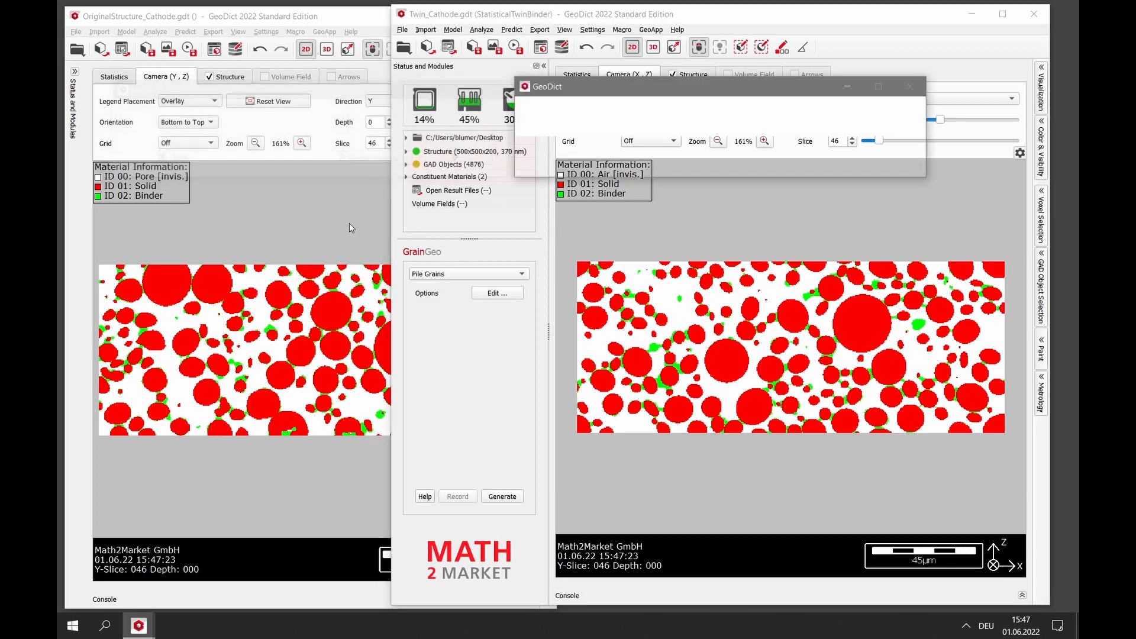
{"action": "left_click", "coordinate": [349, 223]}
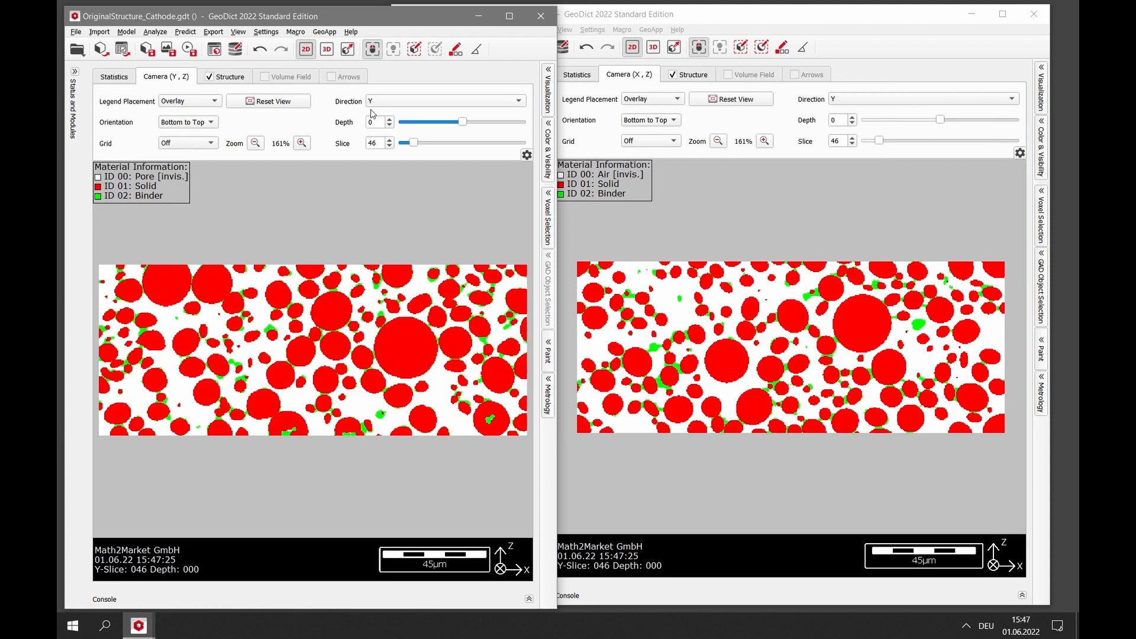
{"action": "left_click", "coordinate": [463, 124]}
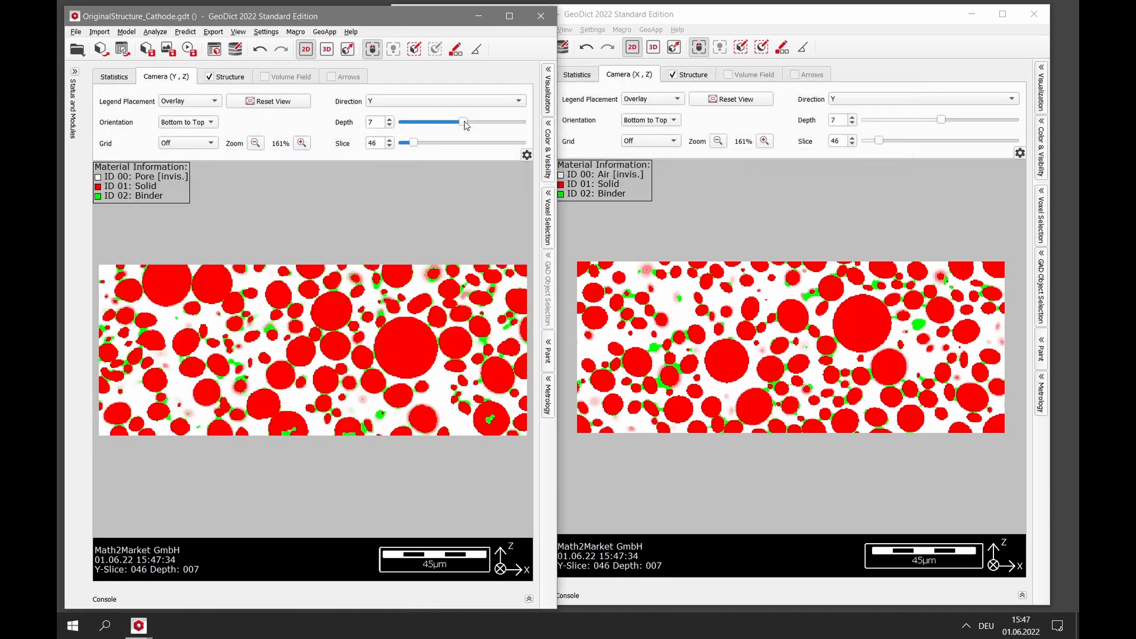
{"action": "left_click_drag", "start_coordinate": [465, 126], "coordinate": [468, 126]}
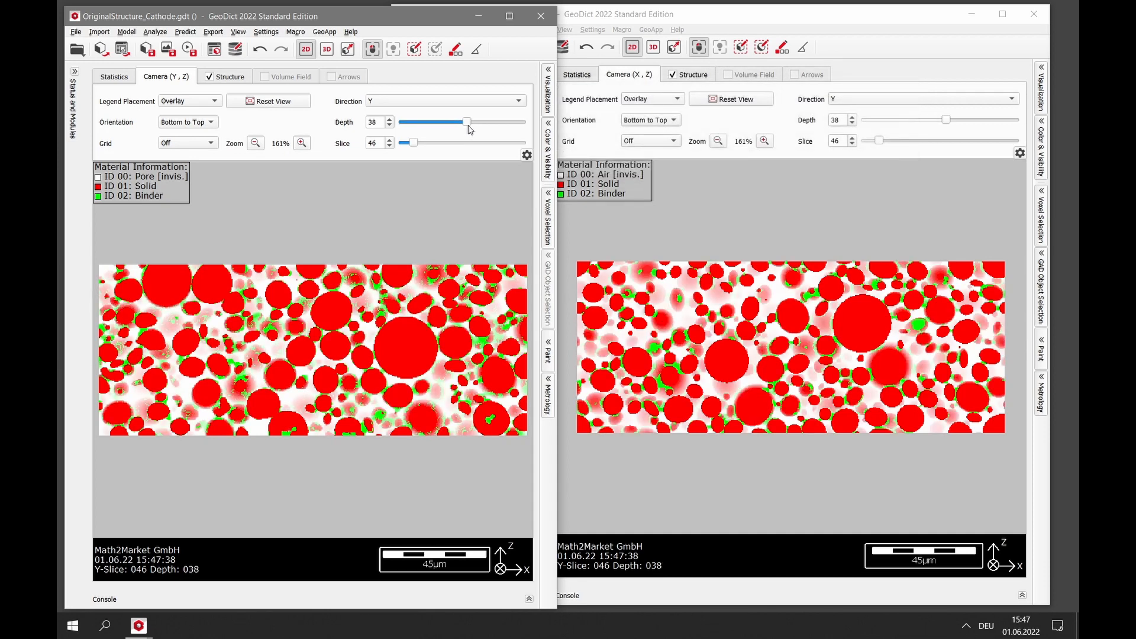
- Move the synchronized views through the Y slices from the original structure window, ending at slice 45
{"action": "mouse_move", "coordinate": [437, 340]}
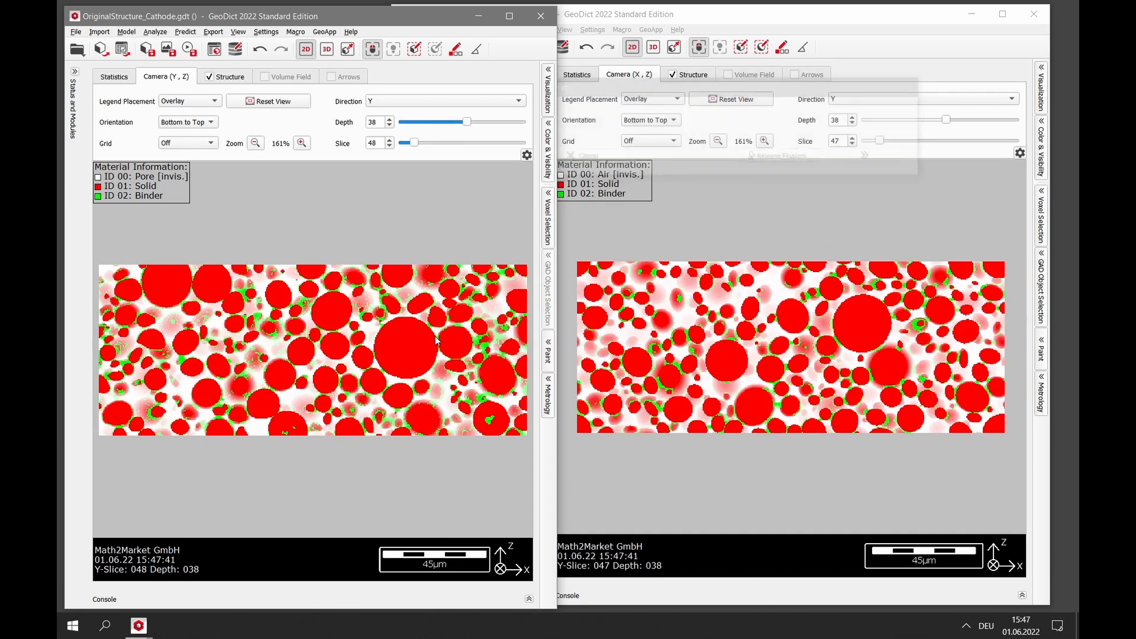
{"action": "scroll", "coordinate": [436, 340], "scroll_direction": "down", "scroll_amount": 6}
{"action": "scroll", "coordinate": [437, 340], "scroll_direction": "up", "scroll_amount": 7}
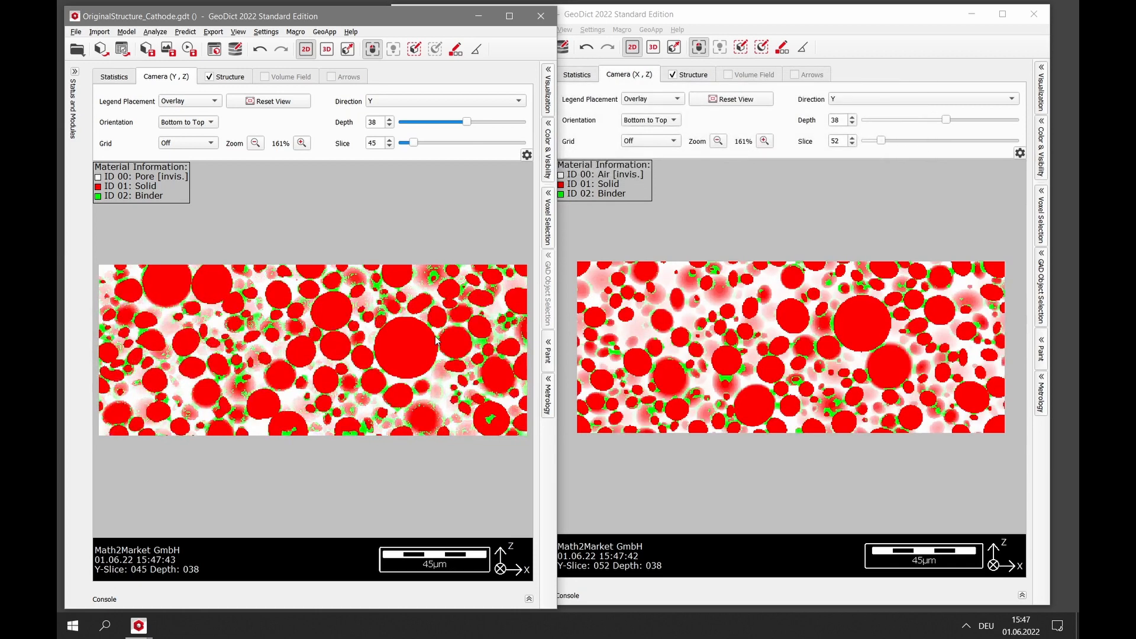
- Set the lower X clip of the original structure to 100 and switch the synchronized views to 3D
{"action": "left_click", "coordinate": [228, 77]}
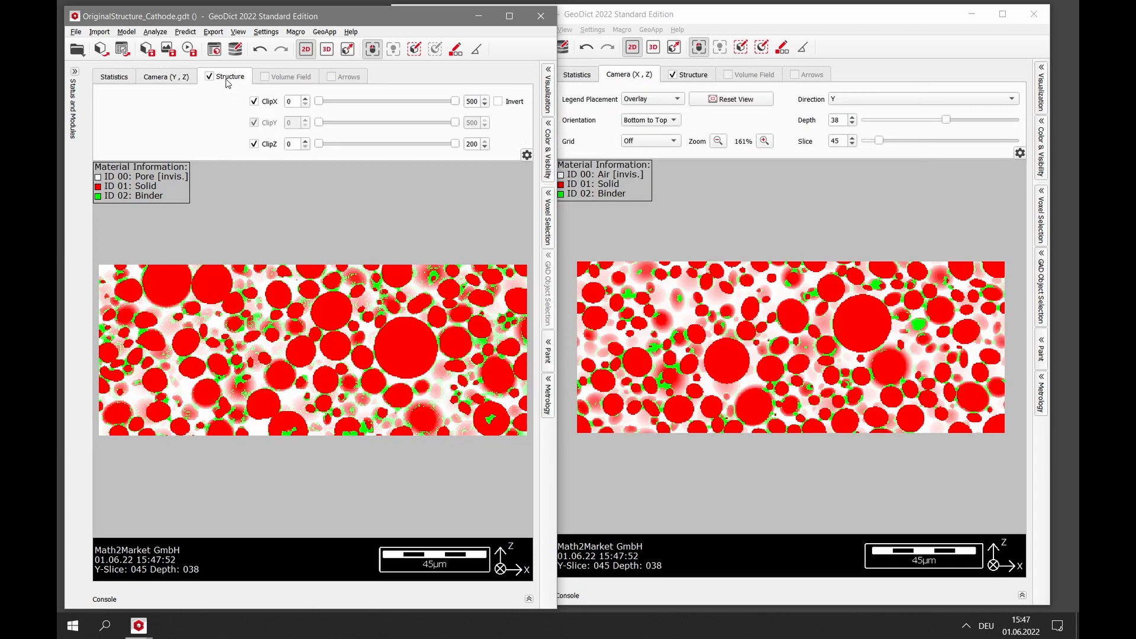
{"action": "left_click", "coordinate": [297, 100]}
{"action": "type", "text": "100"}
{"action": "key", "text": "Return"}
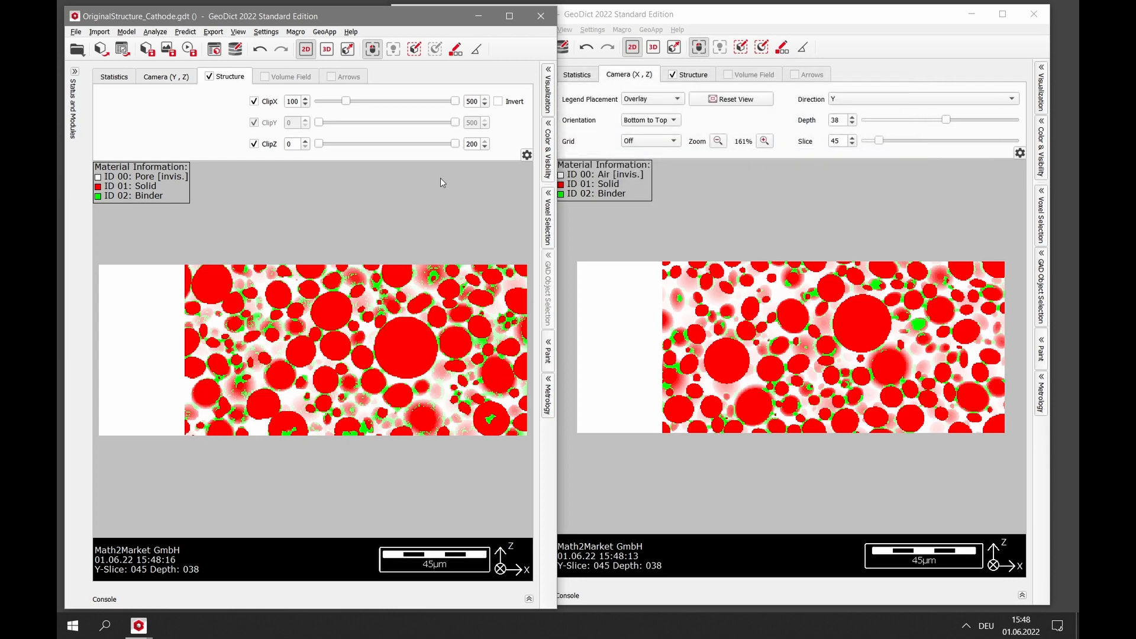
{"action": "left_click", "coordinate": [694, 74]}
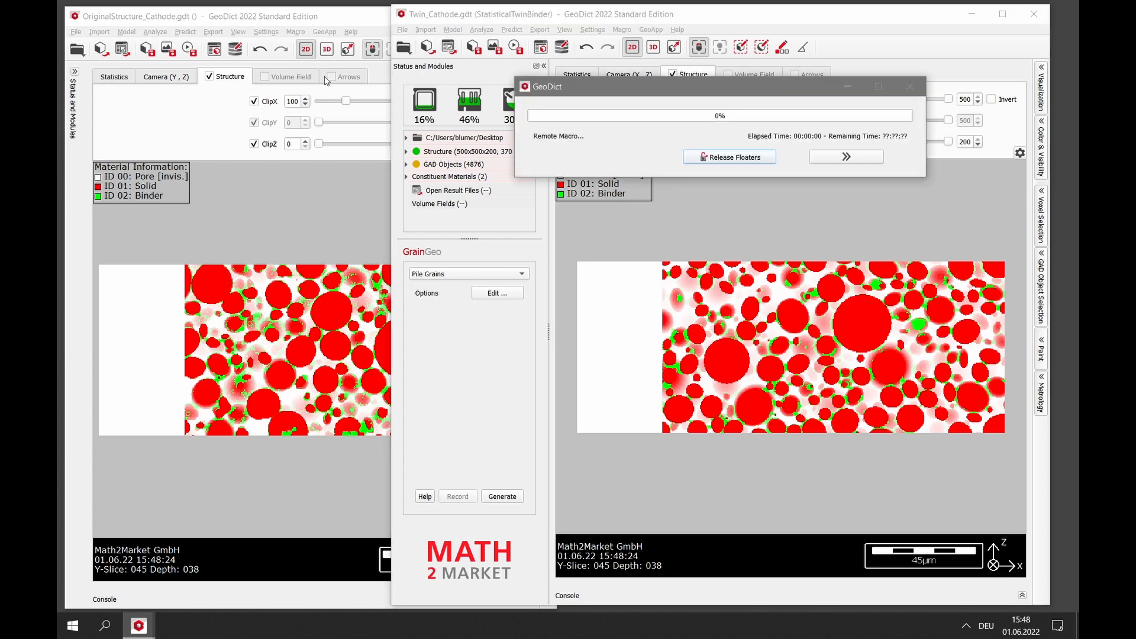
{"action": "left_click", "coordinate": [326, 49]}
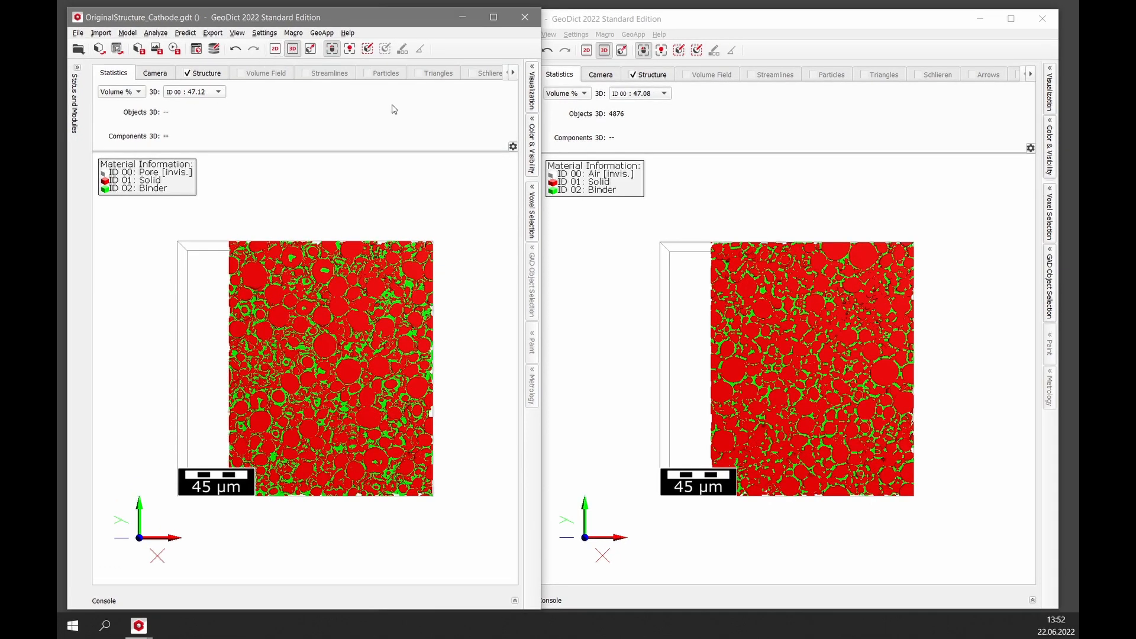
- Show the volume percentage of material ID 01 (Solid) in the statistics of both the original and twin structures
{"action": "left_click", "coordinate": [220, 92]}
{"action": "left_click", "coordinate": [218, 113]}
{"action": "left_click", "coordinate": [674, 97]}
{"action": "left_click", "coordinate": [663, 93]}
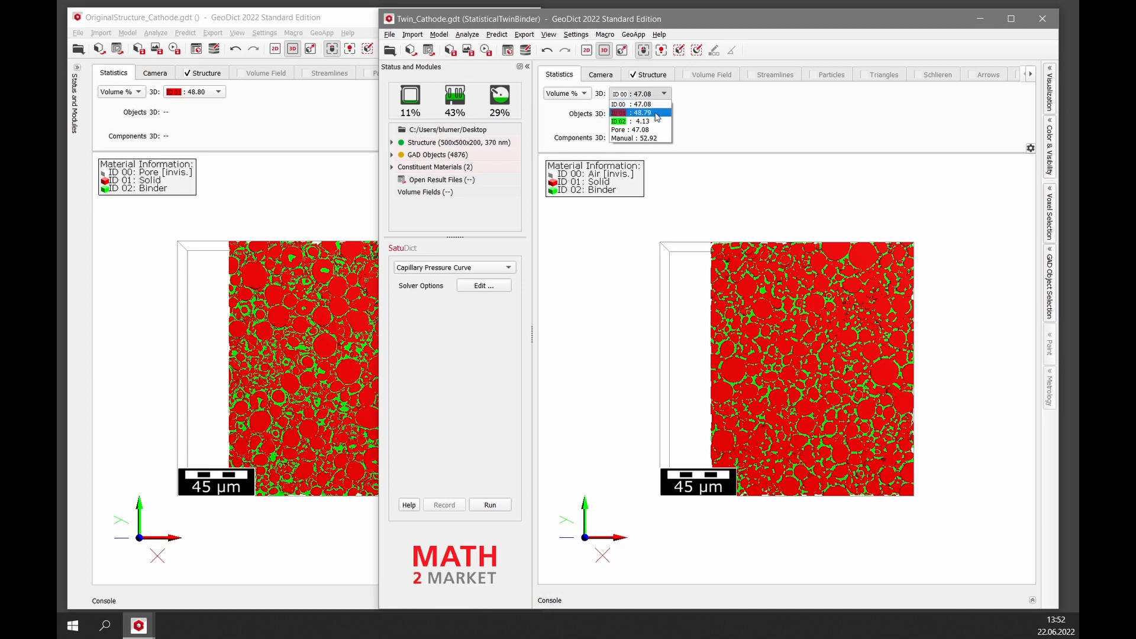
{"action": "left_click", "coordinate": [655, 116]}
{"action": "left_click", "coordinate": [284, 117]}
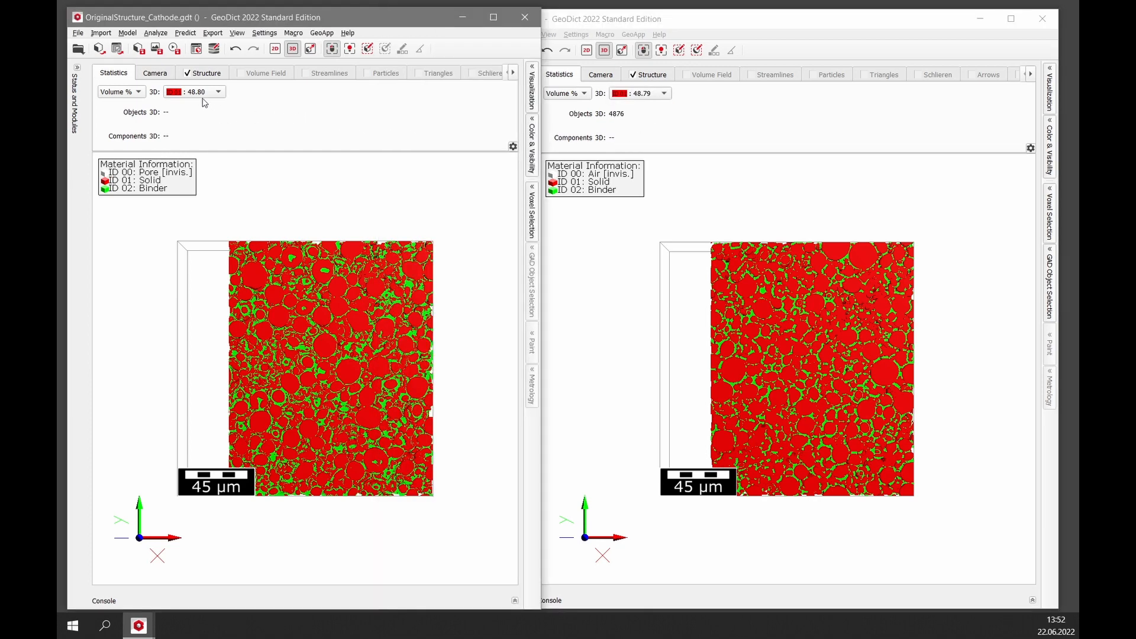
- Show the volume percentage of material ID 02 (Binder) in the statistics of both the original and twin structures
{"action": "left_click", "coordinate": [203, 92]}
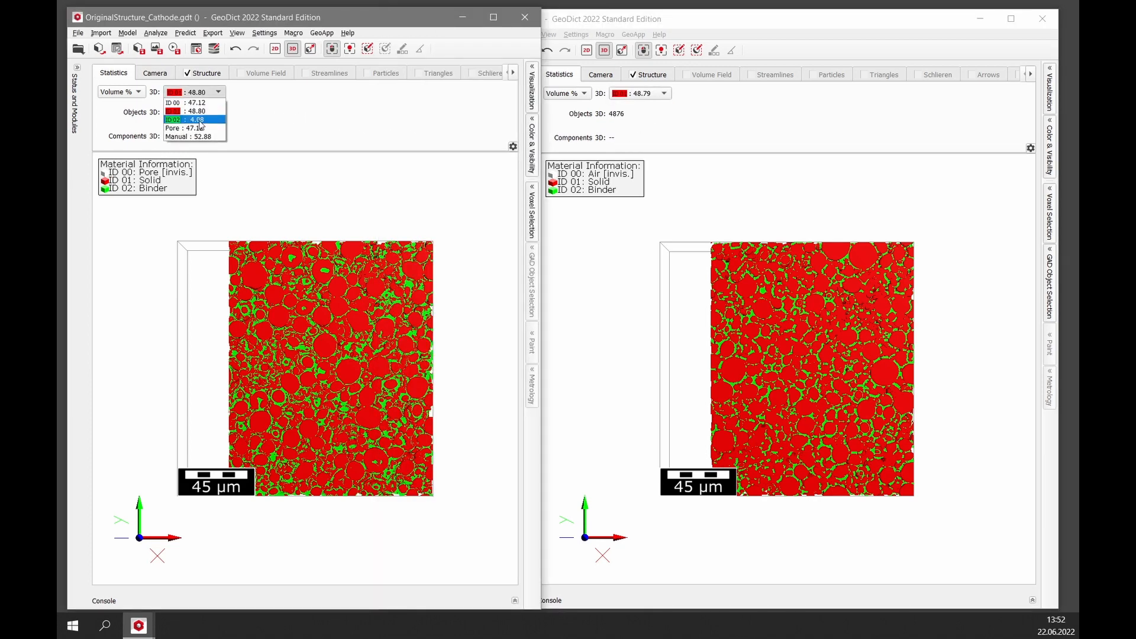
{"action": "left_click", "coordinate": [201, 120]}
{"action": "left_click", "coordinate": [664, 95]}
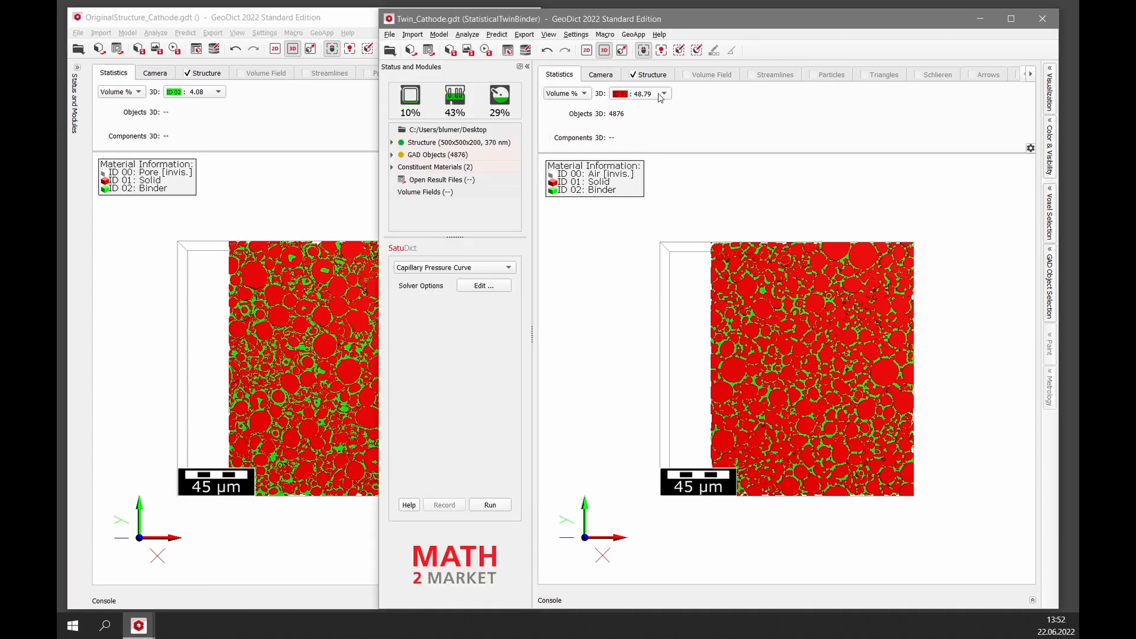
{"action": "left_click", "coordinate": [664, 94]}
{"action": "left_click", "coordinate": [649, 122]}
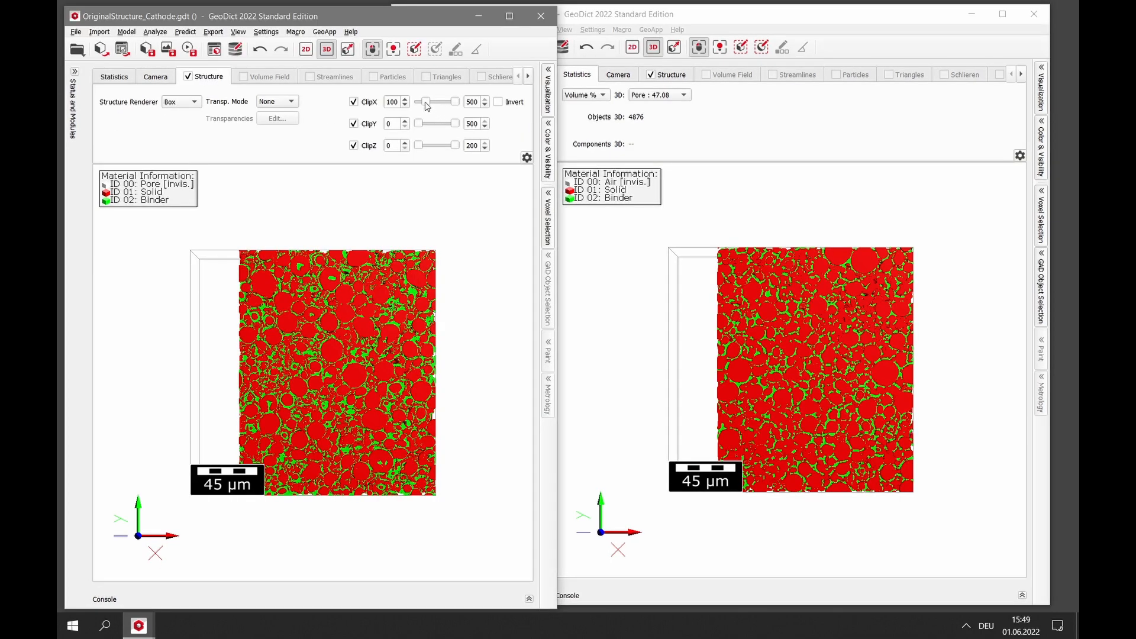
- Return the lower X clip of the original structure to 0 and set its structure renderer to Smooth
{"action": "left_click_drag", "start_coordinate": [427, 104], "coordinate": [402, 108]}
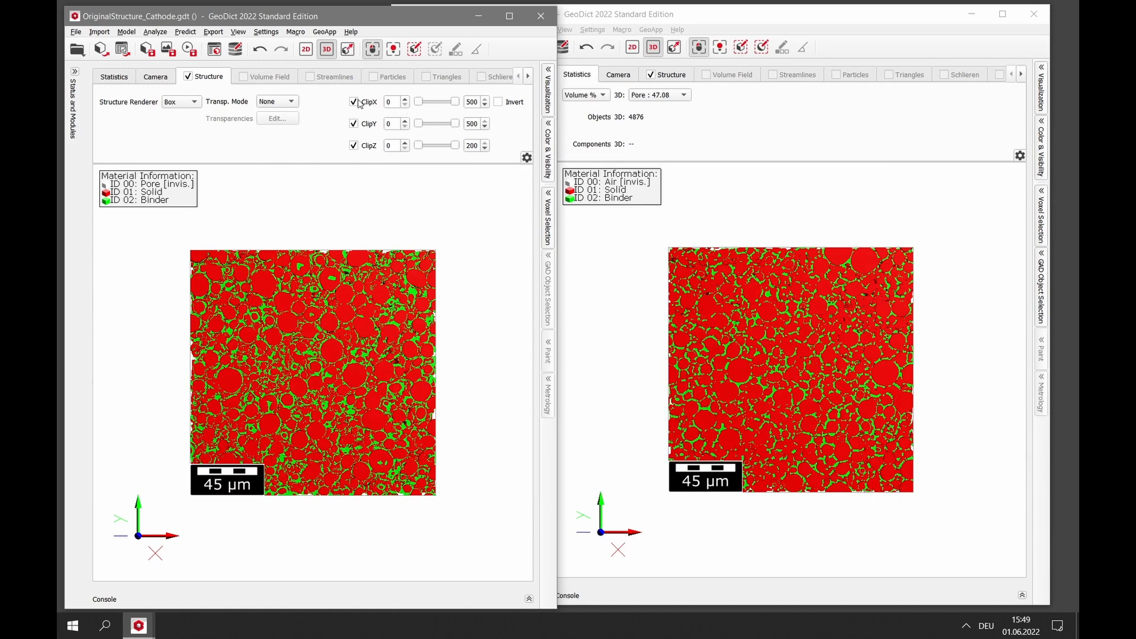
{"action": "left_click", "coordinate": [195, 102]}
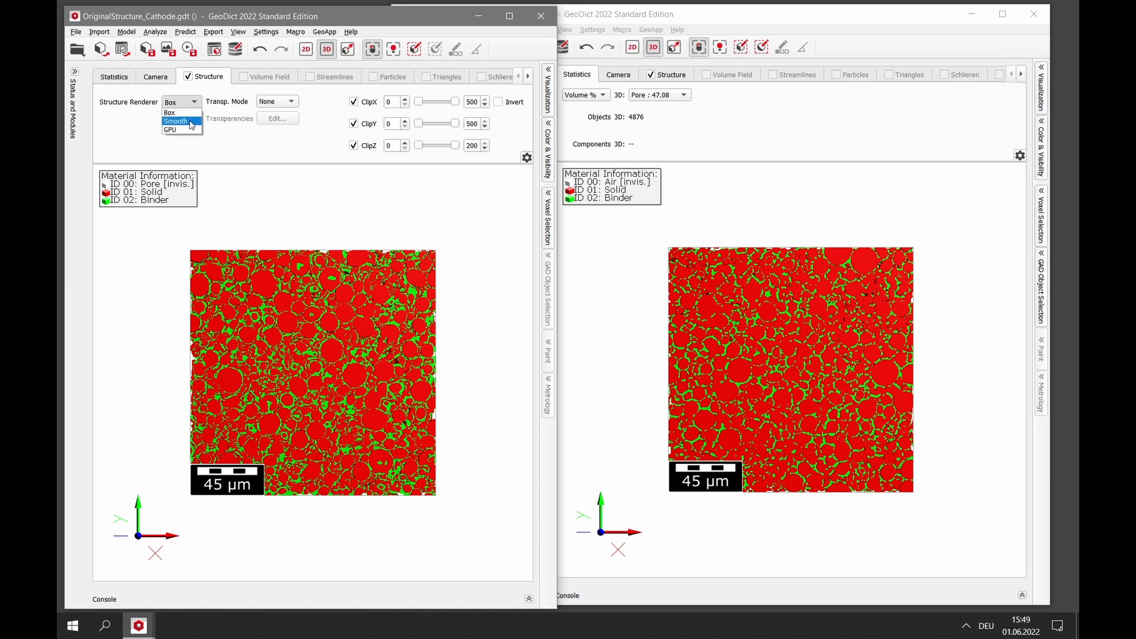
{"action": "left_click", "coordinate": [191, 121]}
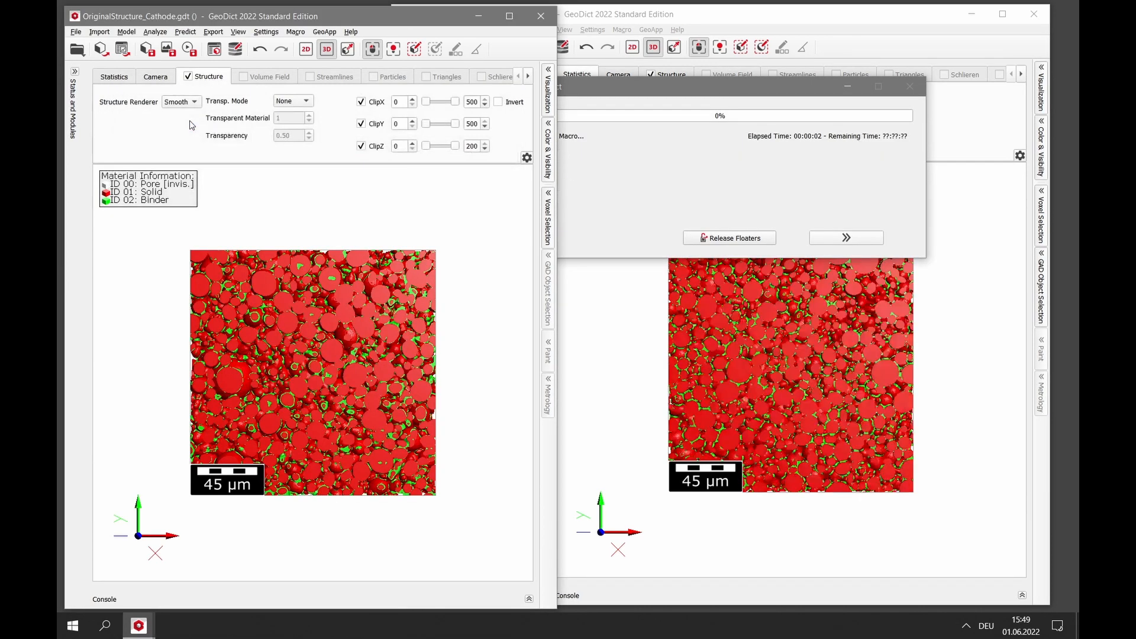
- Enable the halo and rotate the original 3D structure to about 27 heading, 36 attitude and 129 bank
{"action": "left_click", "coordinate": [157, 77]}
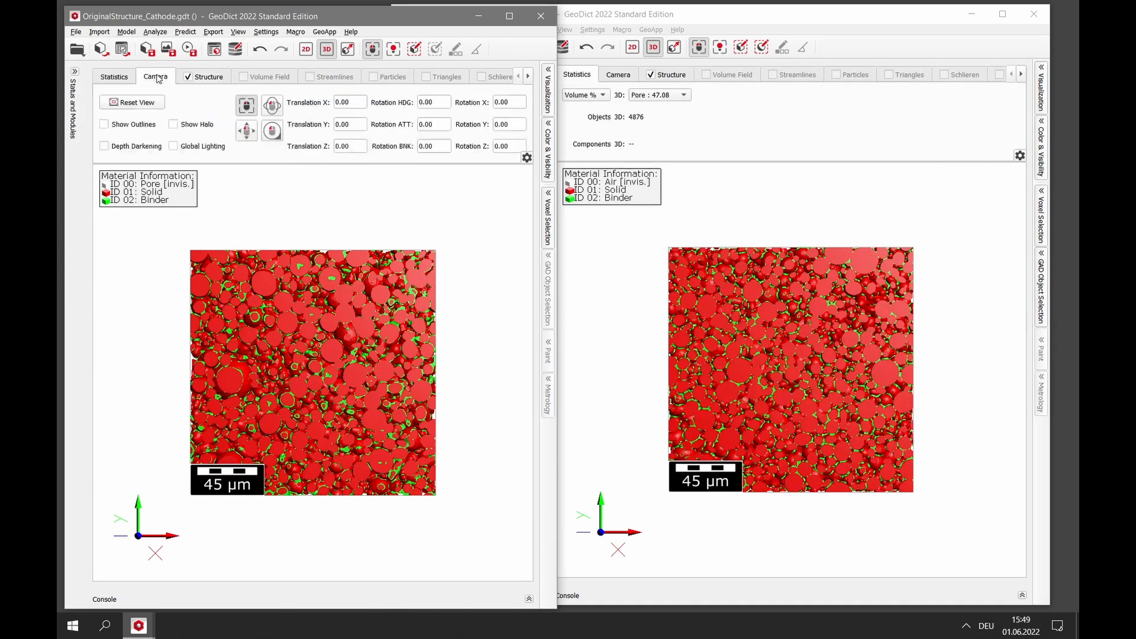
{"action": "left_click", "coordinate": [174, 125]}
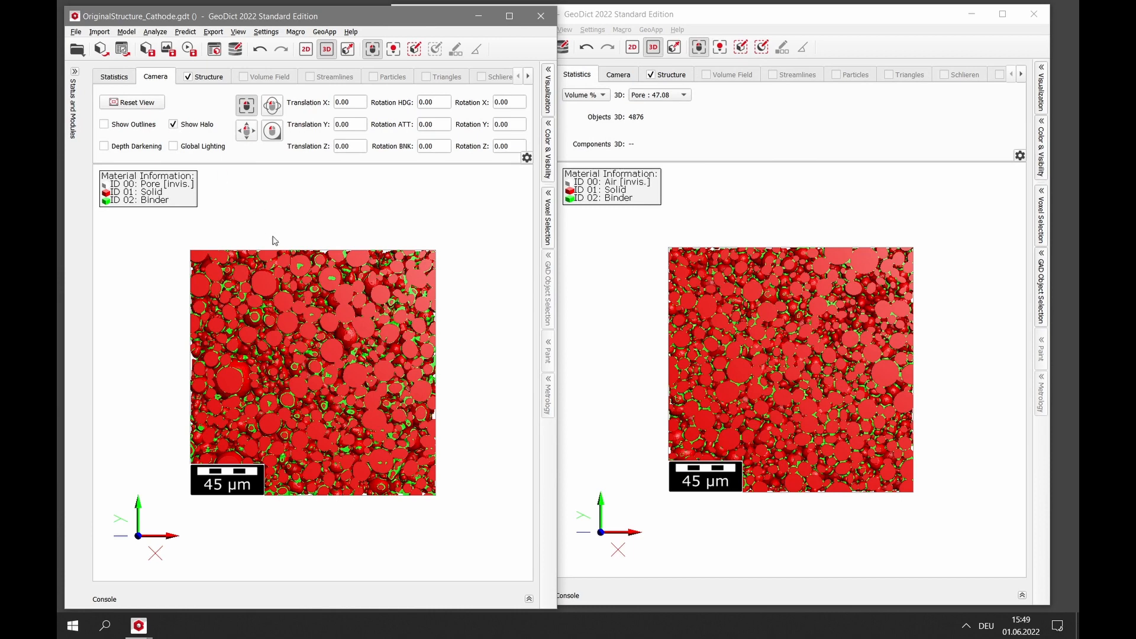
{"action": "left_click_drag", "start_coordinate": [315, 361], "coordinate": [272, 451]}
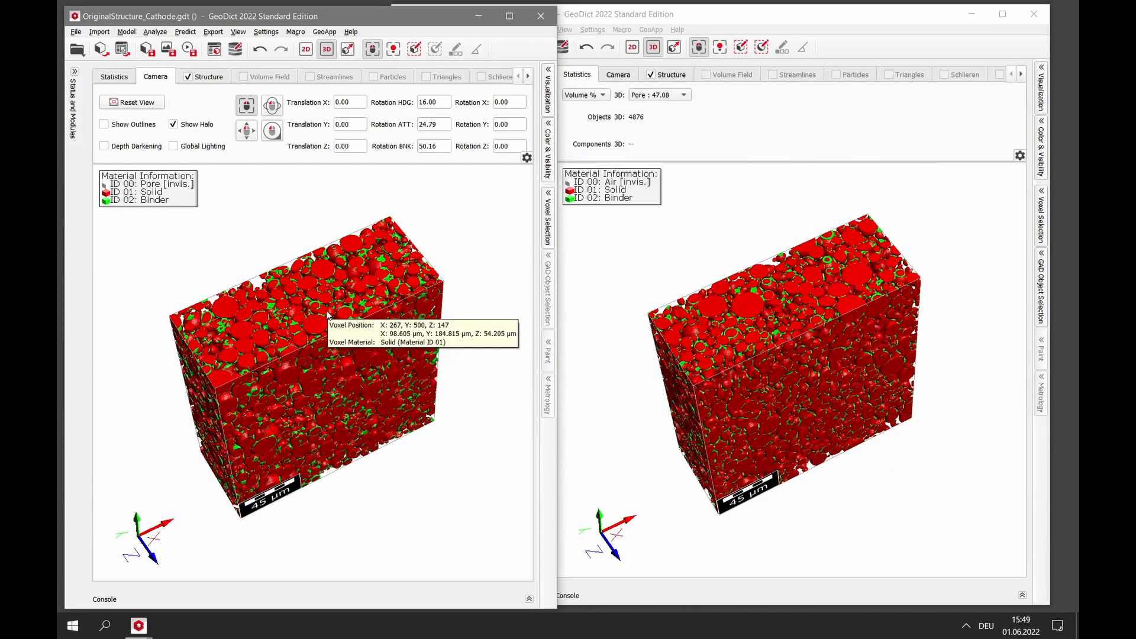
{"action": "left_click_drag", "start_coordinate": [306, 343], "coordinate": [457, 528]}
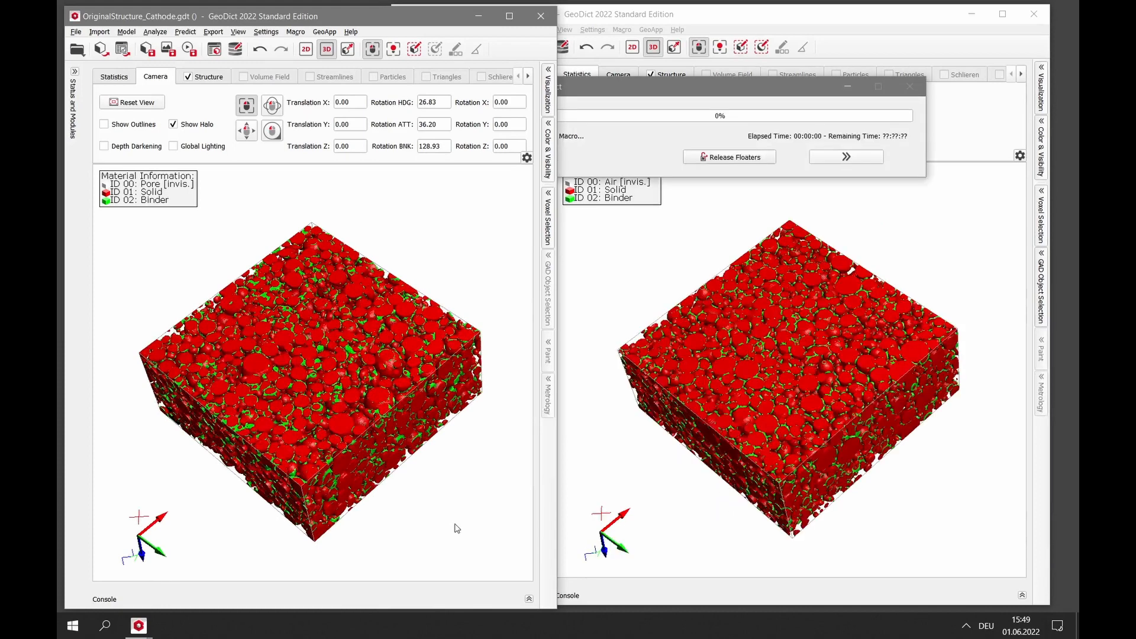
- Load the PoroDict module for the original structure and choose Pore Size Distribution (Porosimetry)
{"action": "left_click", "coordinate": [154, 32]}
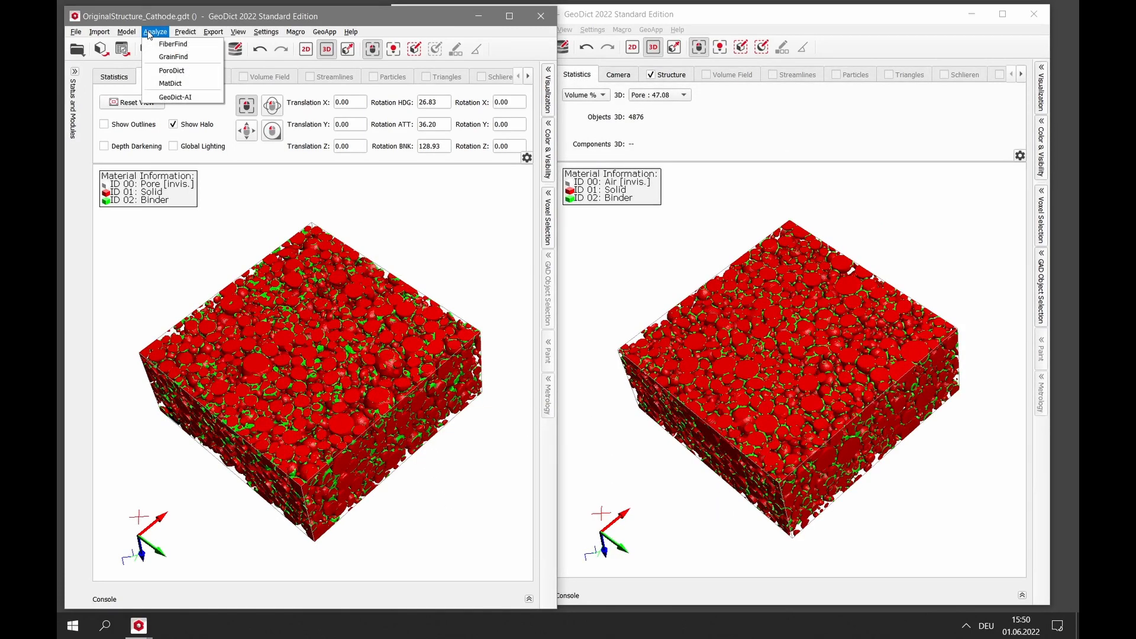
{"action": "left_click", "coordinate": [152, 72]}
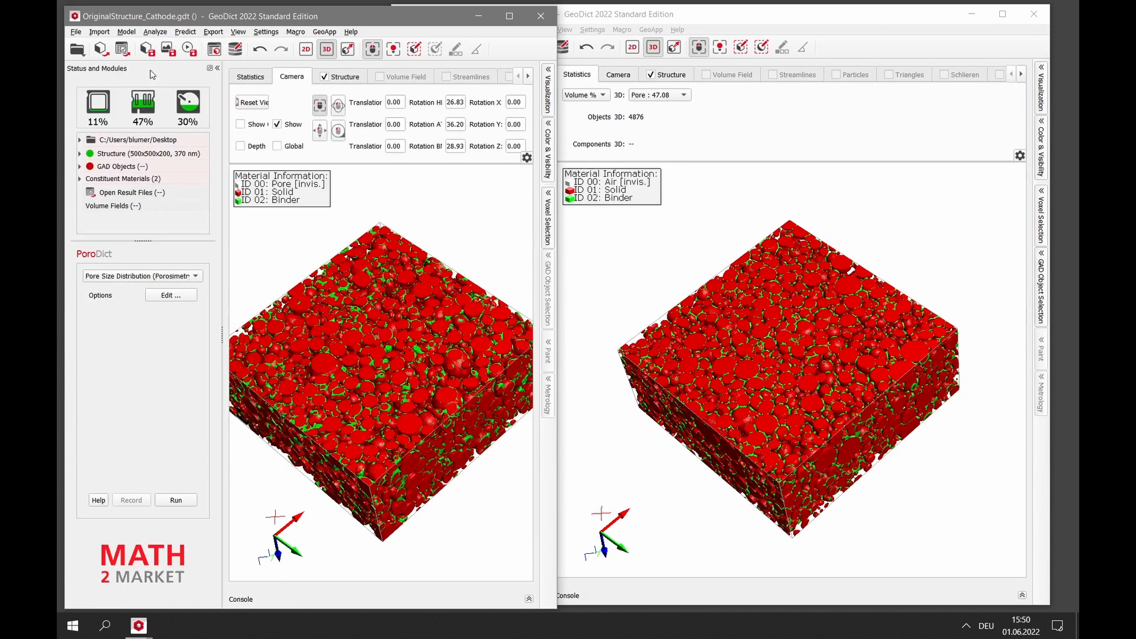
{"action": "left_click", "coordinate": [127, 281]}
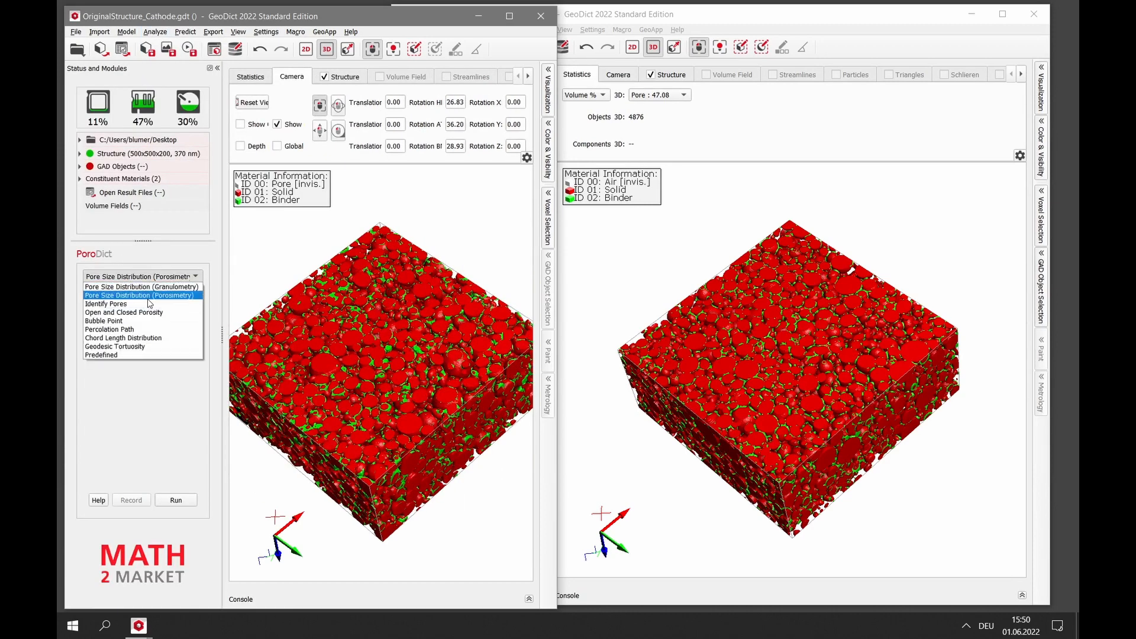
{"action": "left_click", "coordinate": [149, 299]}
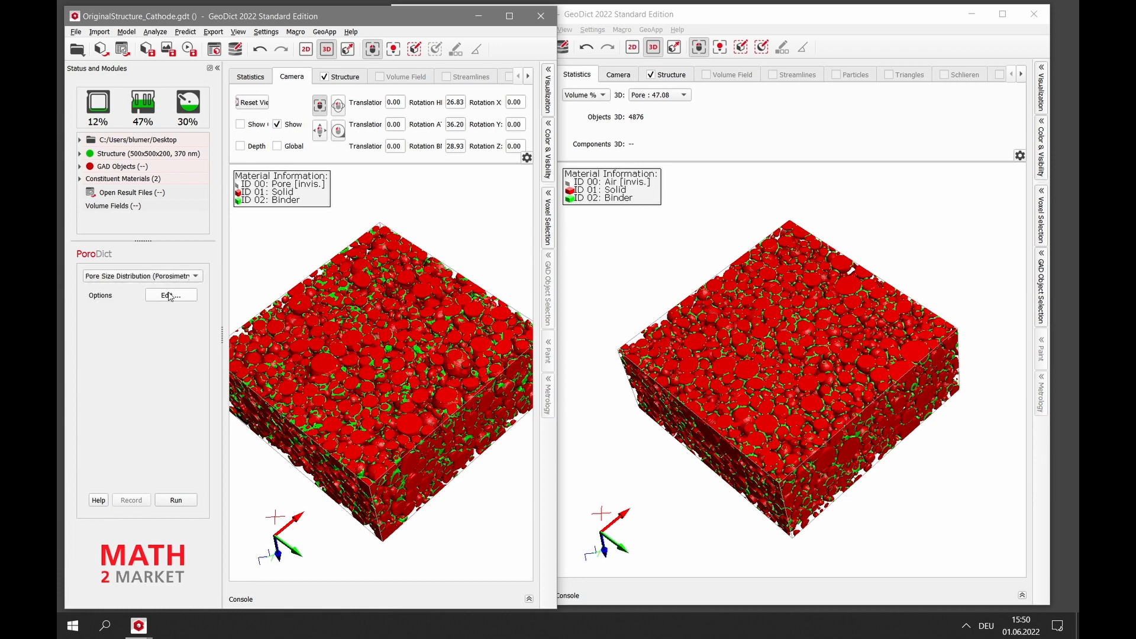
- Enable writing the pore size distribution as a *.gsd file and run the porosimetry on the original structure
{"action": "left_click", "coordinate": [171, 295]}
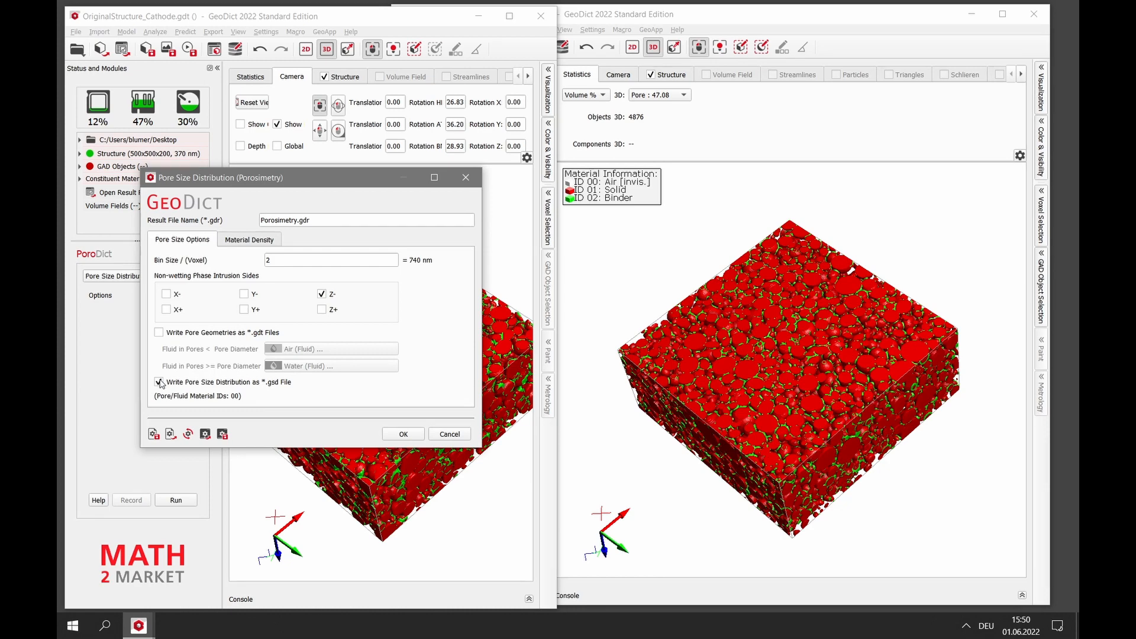
{"action": "left_click", "coordinate": [404, 435]}
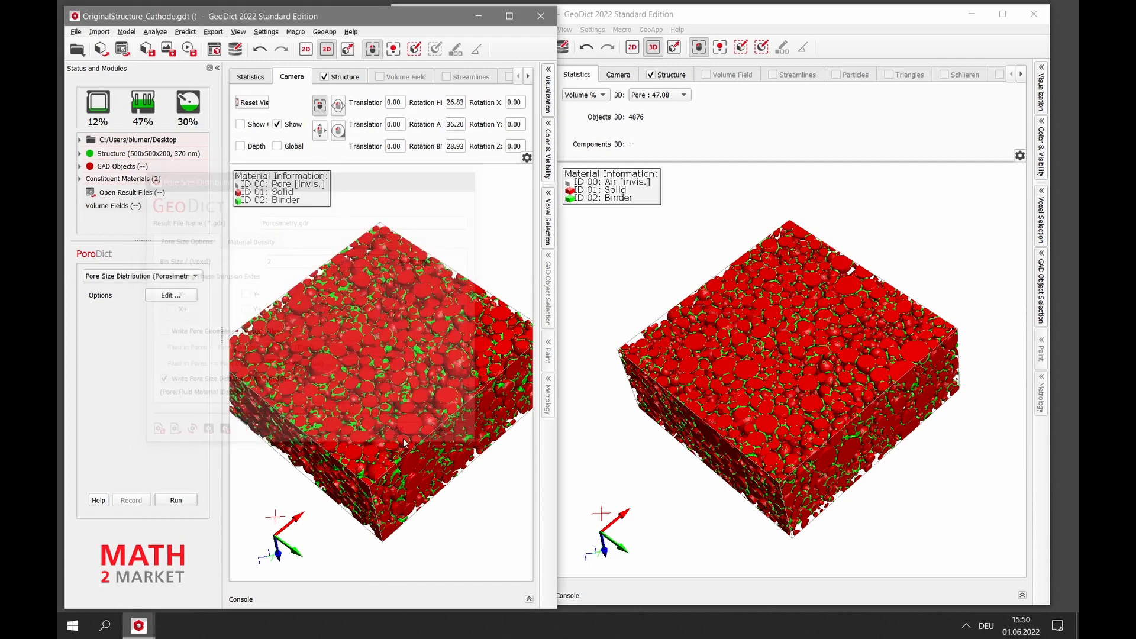
{"action": "left_click", "coordinate": [175, 501]}
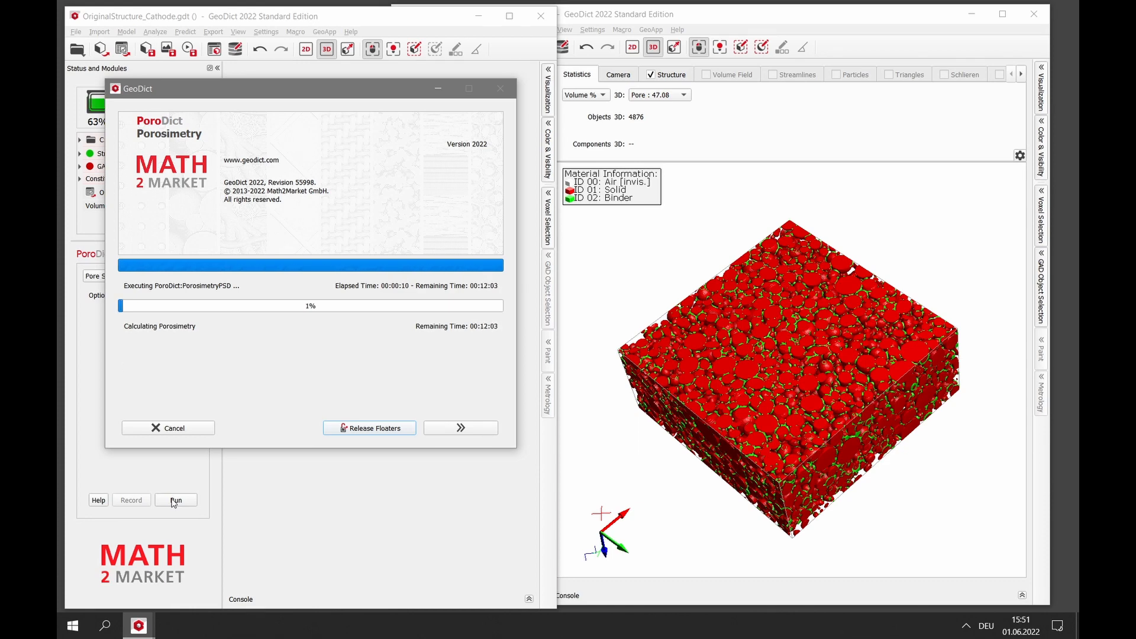
- Load the PoroDict module in the twin window and choose Pore Size Distribution (Porosimetry)
{"action": "left_click", "coordinate": [587, 298]}
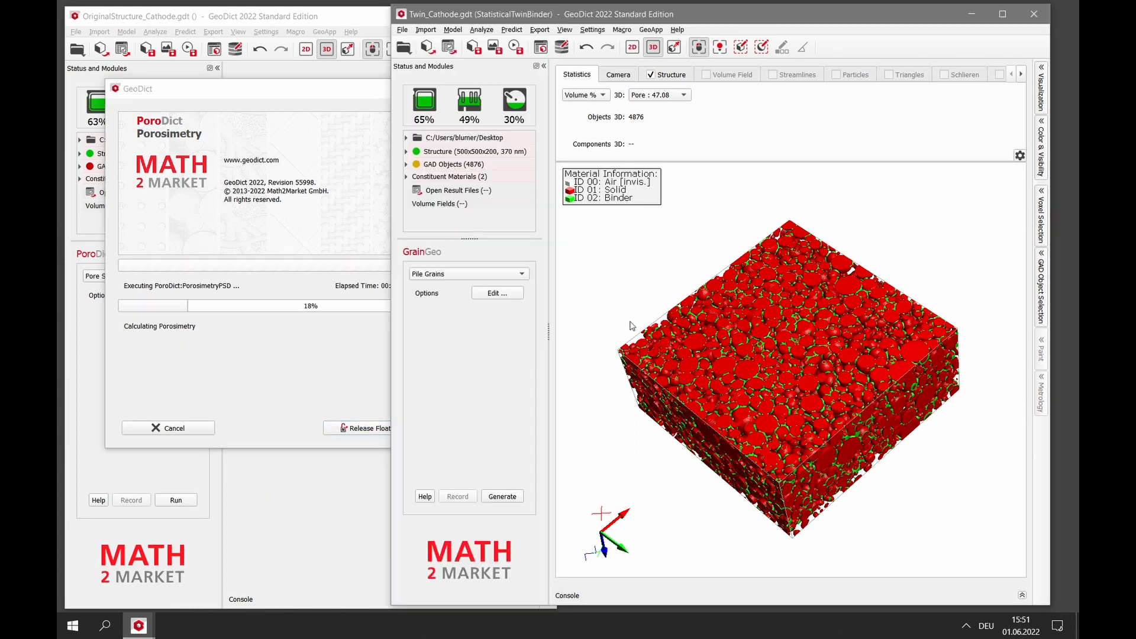
{"action": "left_click", "coordinate": [481, 30]}
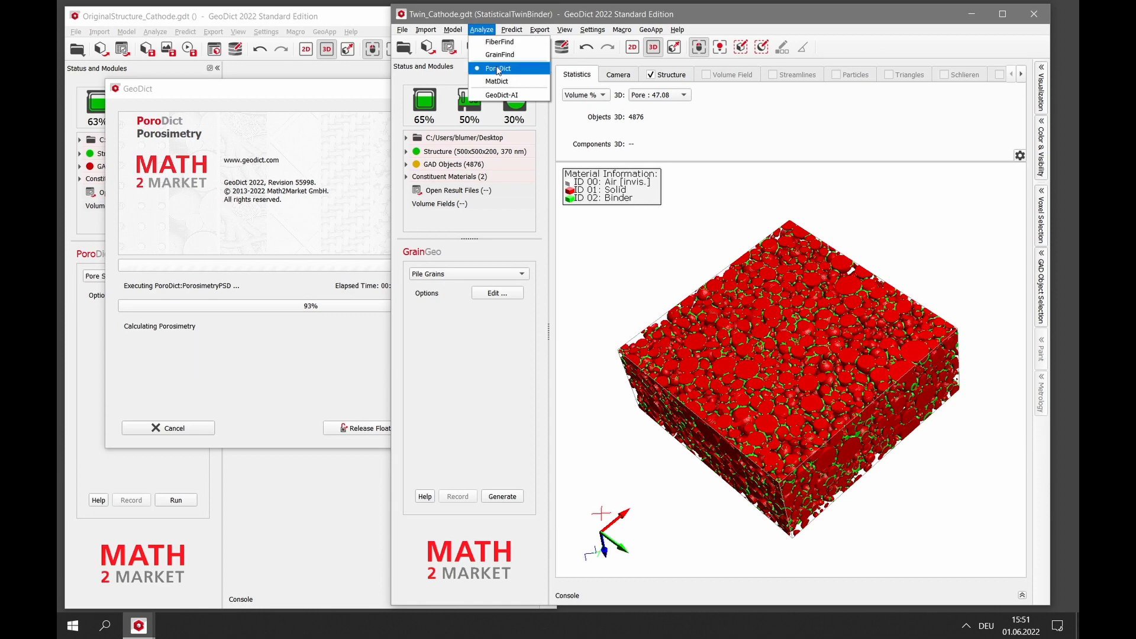
{"action": "left_click", "coordinate": [494, 69]}
{"action": "left_click", "coordinate": [487, 273]}
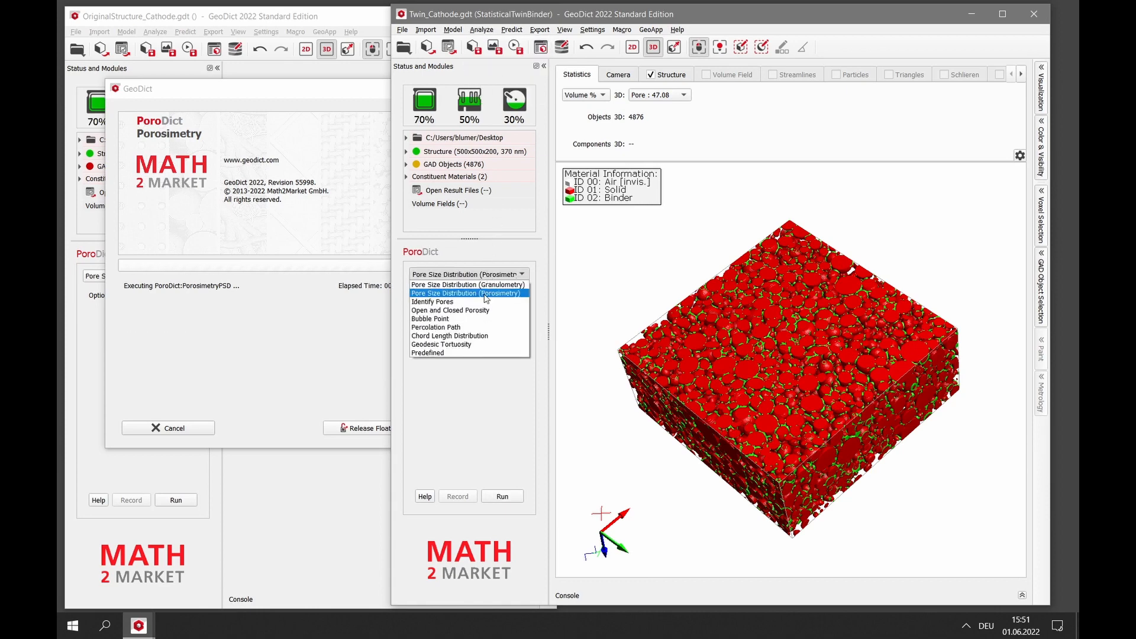
{"action": "left_click", "coordinate": [485, 289]}
- Name the twin's result file Porosimetry-twin.gdr, enable writing the distribution as a *.gsd file and run the porosimetry
{"action": "left_click", "coordinate": [494, 293]}
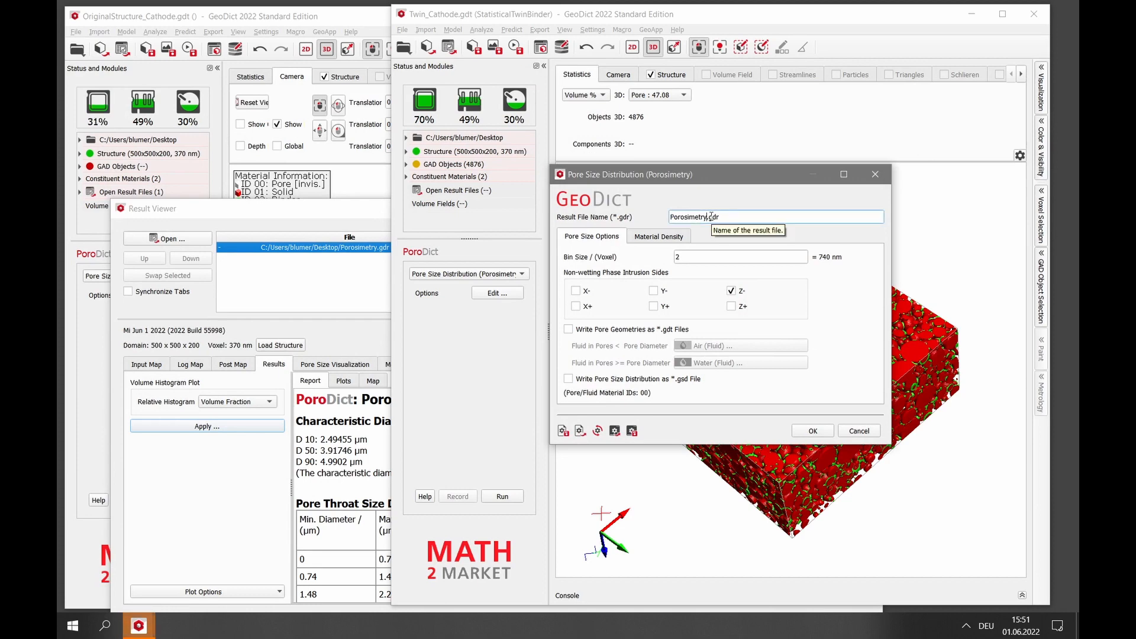
{"action": "left_click", "coordinate": [710, 217]}
{"action": "type", "text": "-twin"}
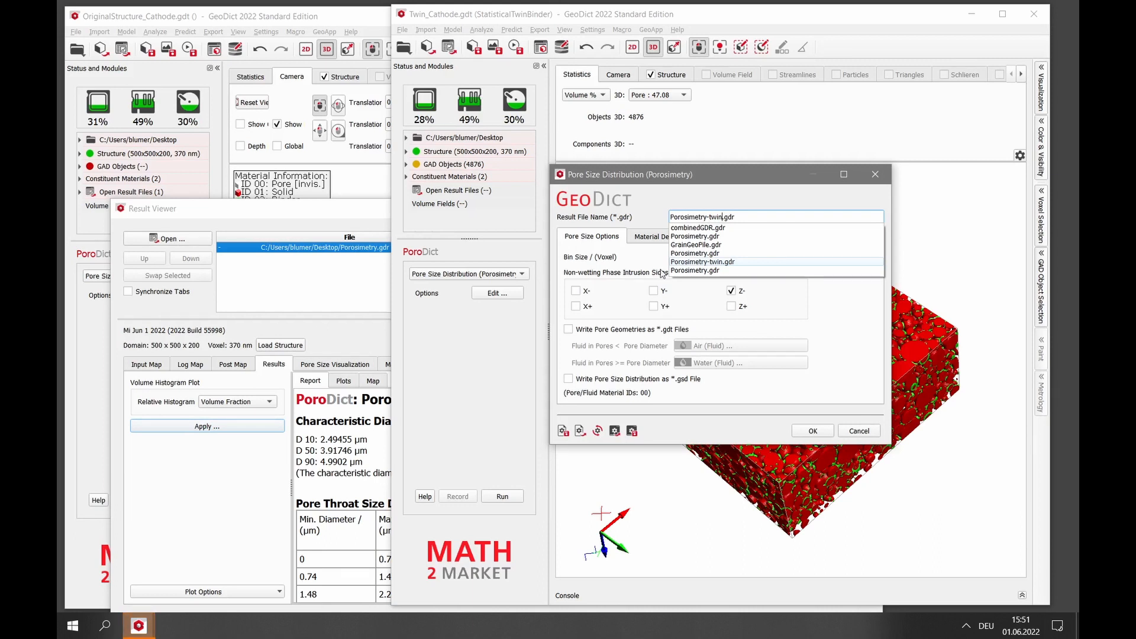
{"action": "left_click", "coordinate": [568, 379]}
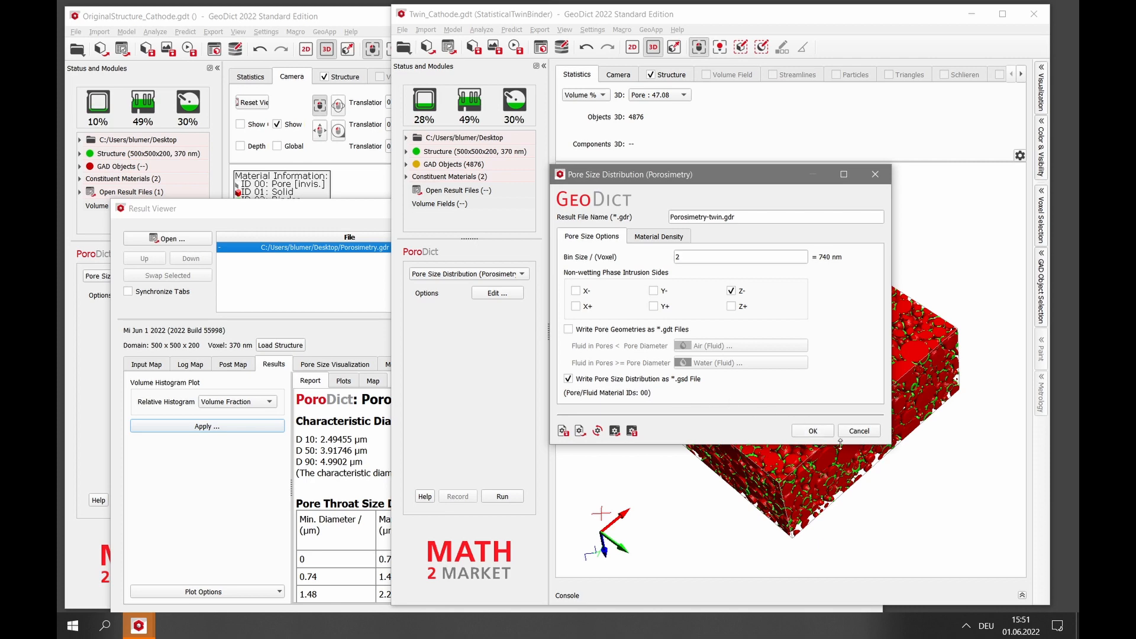
{"action": "left_click", "coordinate": [813, 431]}
{"action": "left_click", "coordinate": [501, 497]}
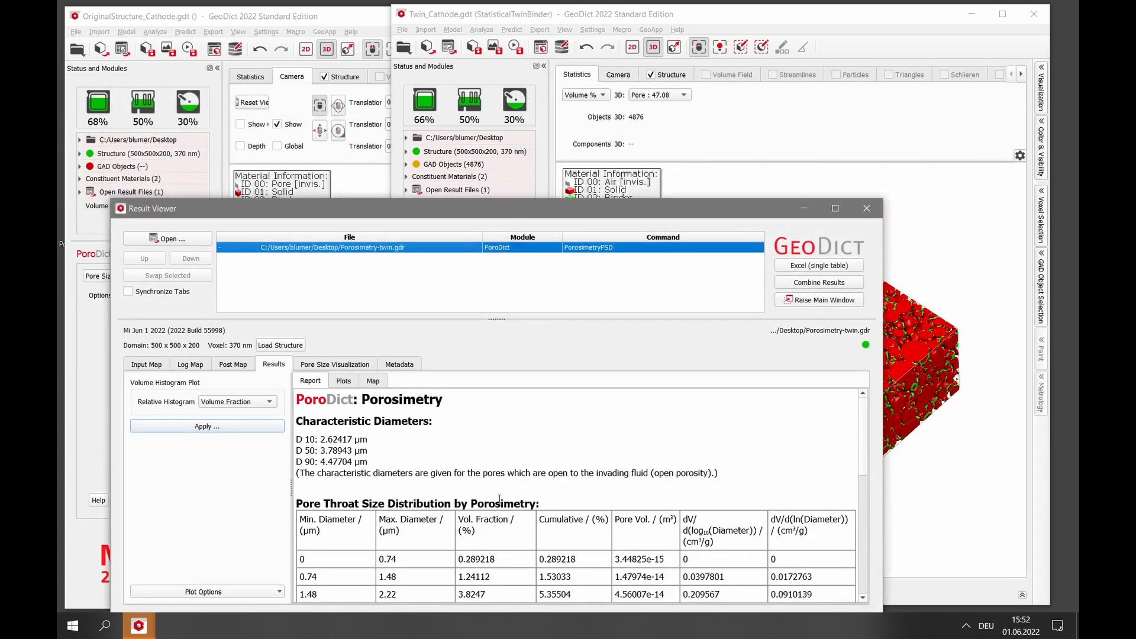
- Look through the twin's porosimetry report, then shrink its Result Viewer and place it over the twin structure window
{"action": "scroll", "coordinate": [499, 499], "scroll_direction": "down", "scroll_amount": 3}
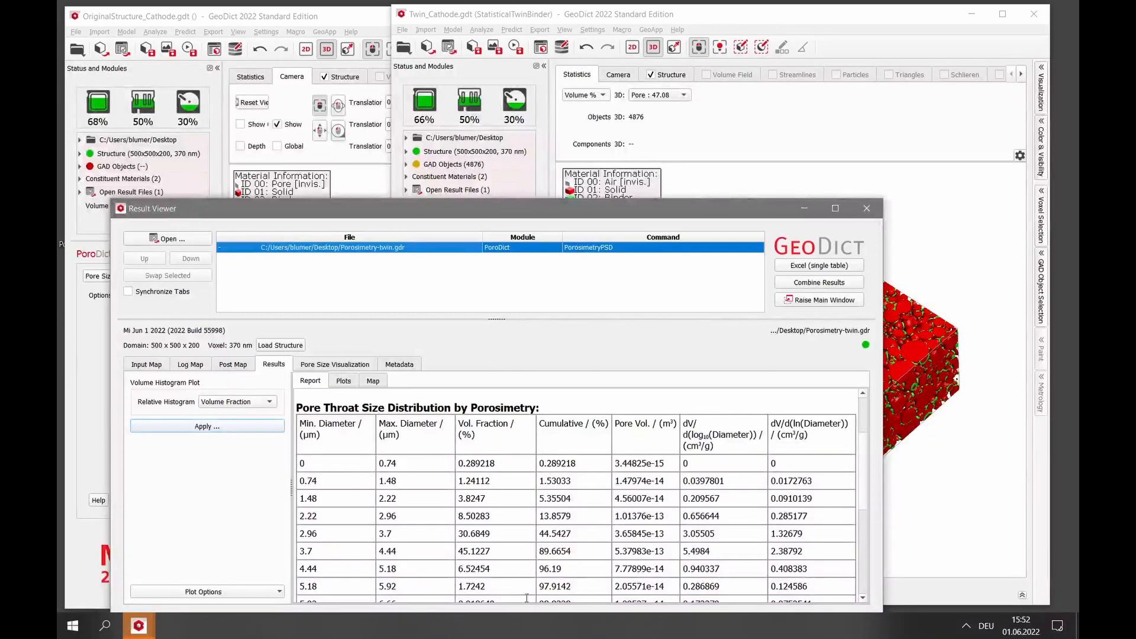
{"action": "scroll", "coordinate": [548, 530], "scroll_direction": "up", "scroll_amount": 3}
{"action": "left_click_drag", "start_coordinate": [516, 215], "coordinate": [671, 99]}
{"action": "left_click_drag", "start_coordinate": [267, 532], "coordinate": [643, 547]}
{"action": "left_click_drag", "start_coordinate": [715, 94], "coordinate": [622, 61]}
- Bring the original structure's Result Viewer to the front, then move and narrow it to sit beside the twin's Result Viewer
{"action": "left_click", "coordinate": [210, 228]}
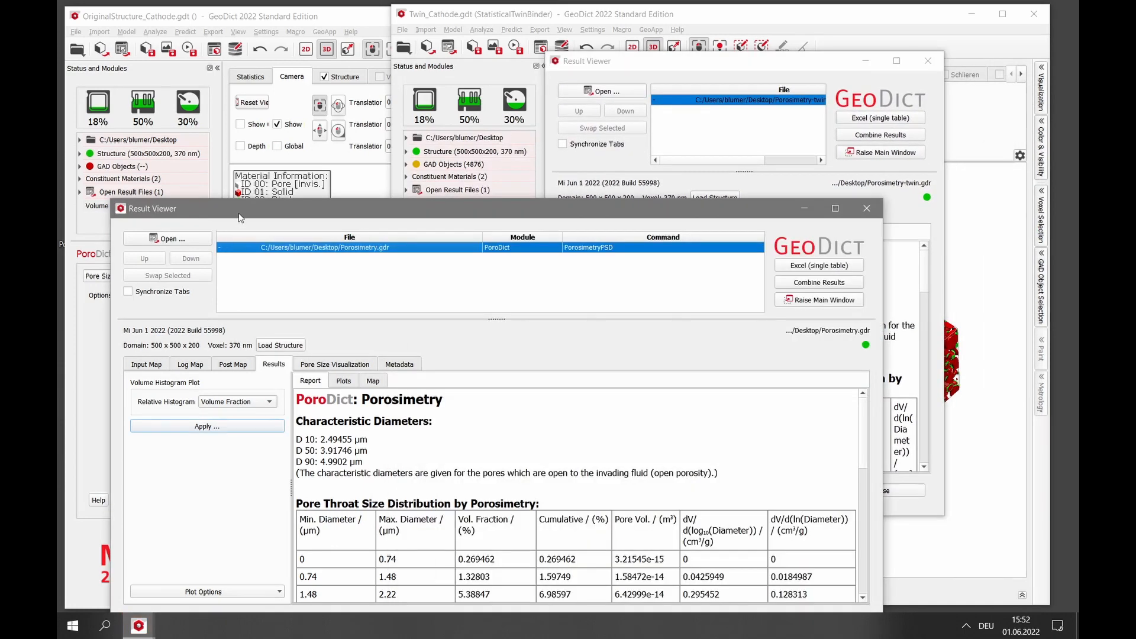
{"action": "left_click_drag", "start_coordinate": [241, 216], "coordinate": [233, 67]}
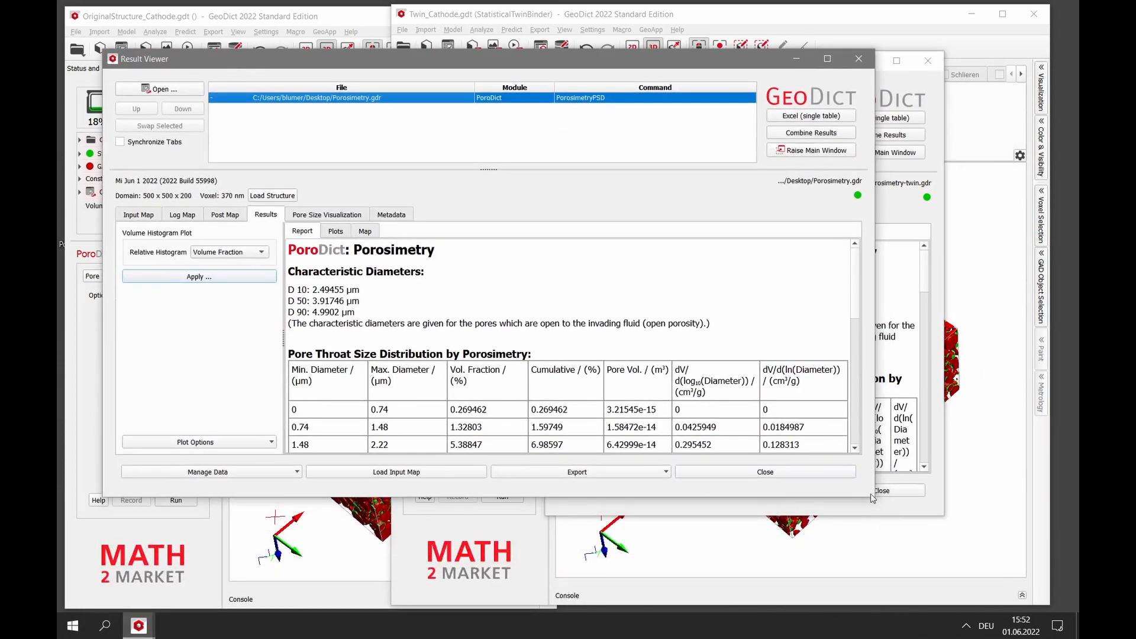
{"action": "left_click_drag", "start_coordinate": [876, 497], "coordinate": [684, 555]}
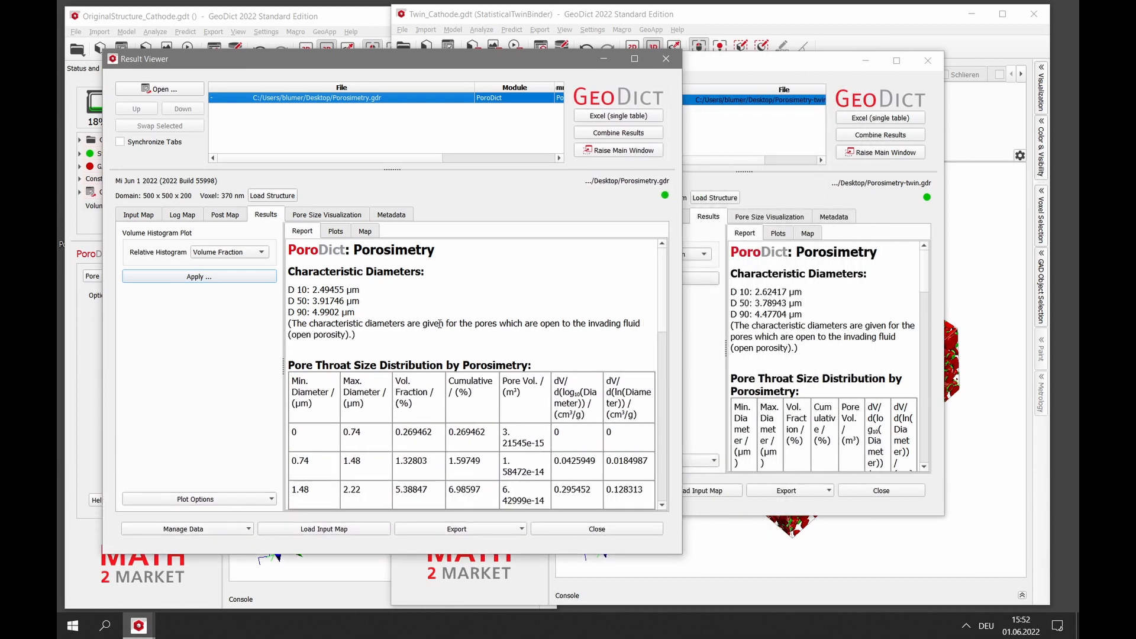
- Load the original's GeoDict size distribution (*.gsd) from its pore size visualization options
{"action": "left_click", "coordinate": [317, 218]}
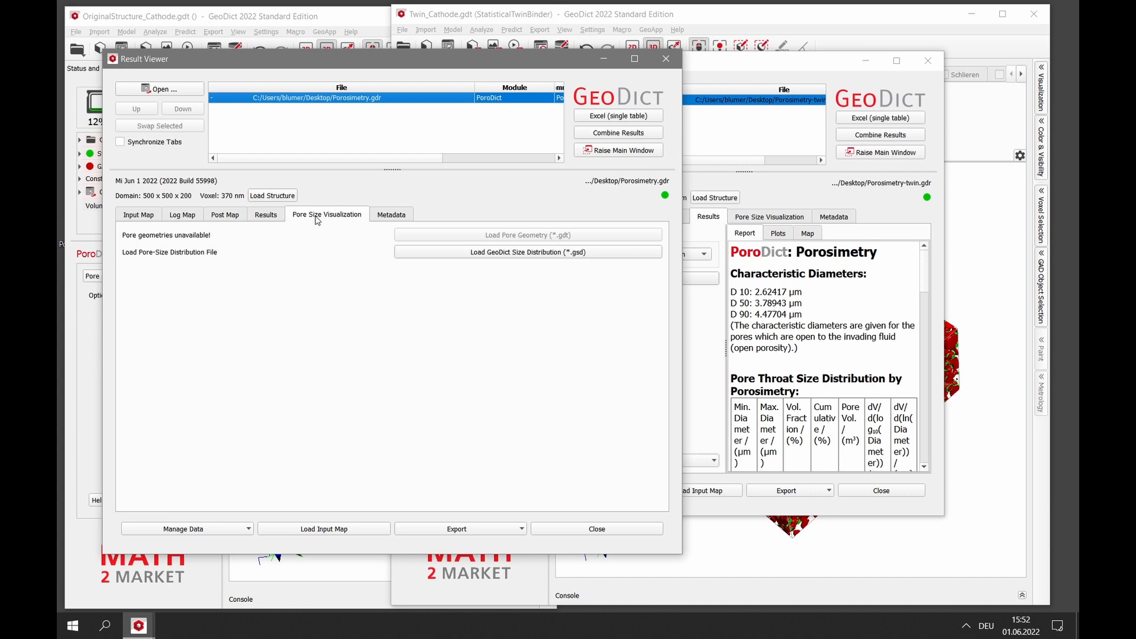
{"action": "left_click", "coordinate": [484, 253]}
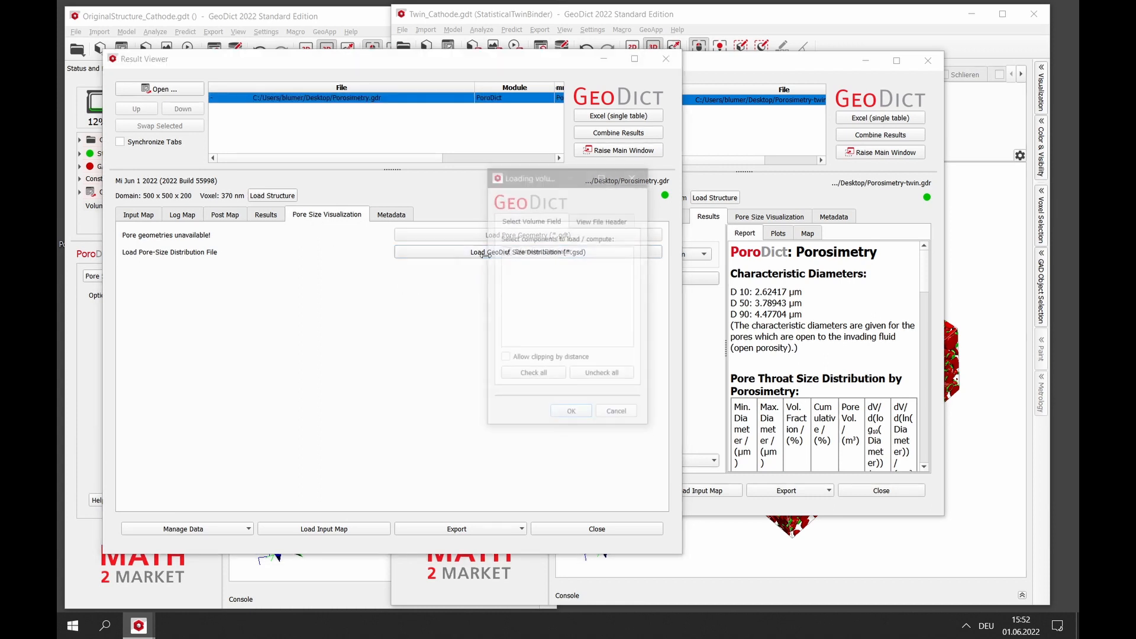
{"action": "left_click", "coordinate": [585, 413]}
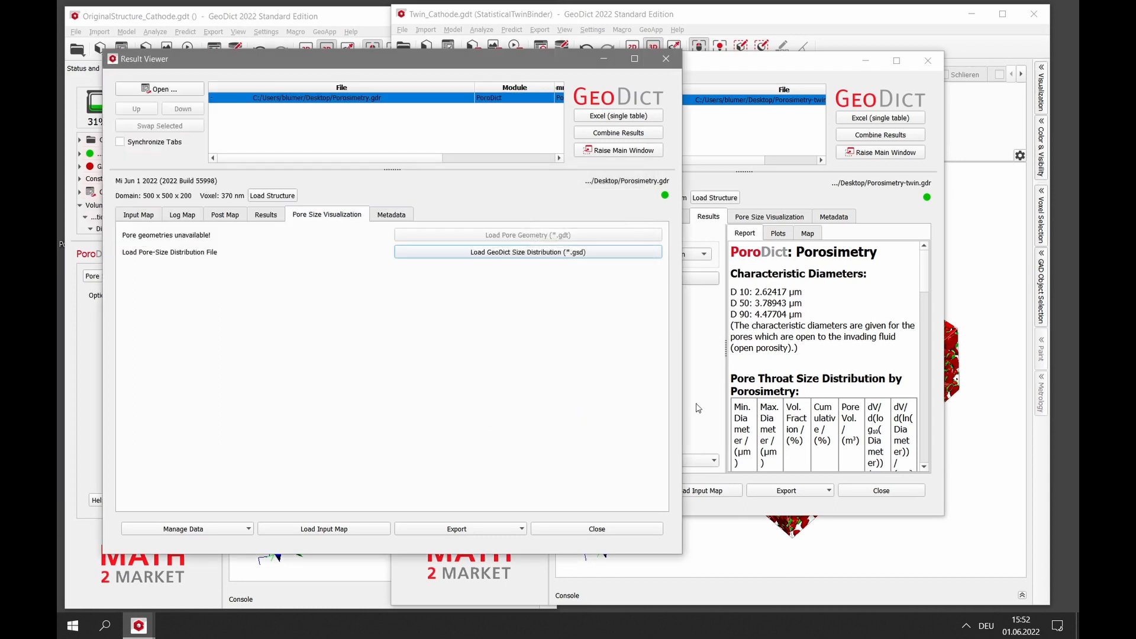
- Load the twin's GeoDict size distribution (*.gsd) with the Diameter component from its pore size visualization options
{"action": "left_click", "coordinate": [800, 359]}
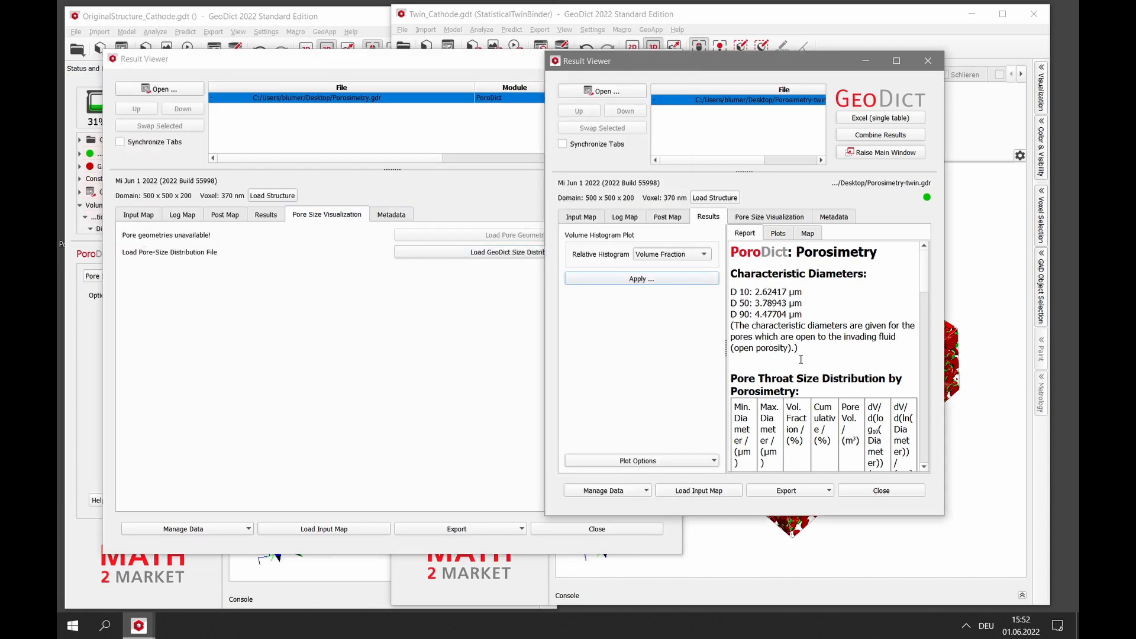
{"action": "left_click", "coordinate": [781, 216]}
{"action": "left_click", "coordinate": [787, 253]}
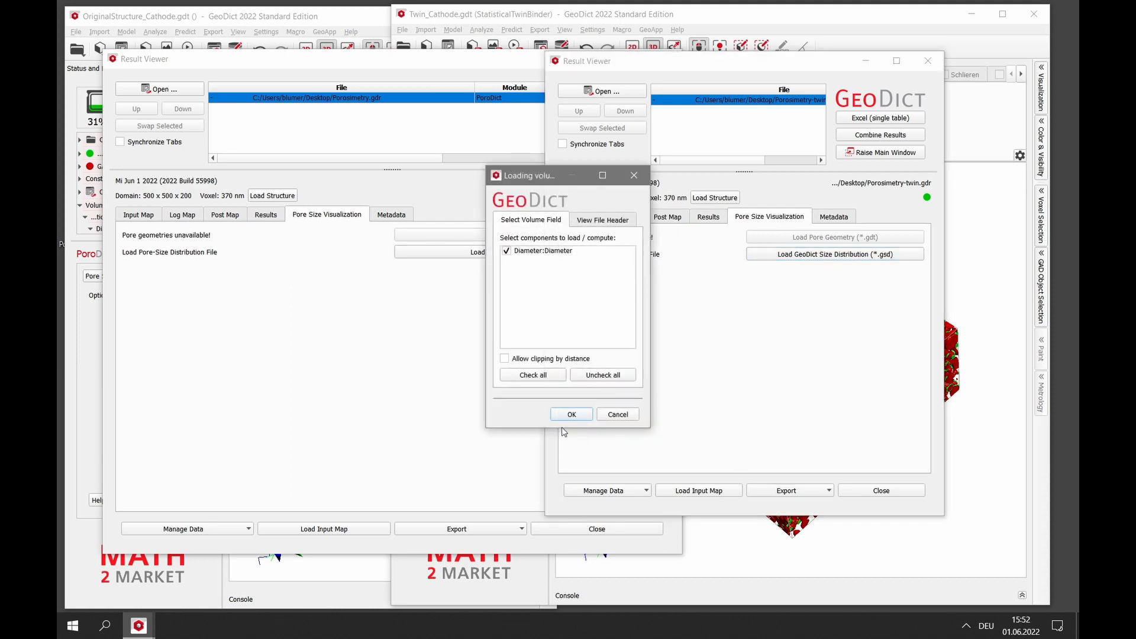
{"action": "left_click", "coordinate": [581, 414]}
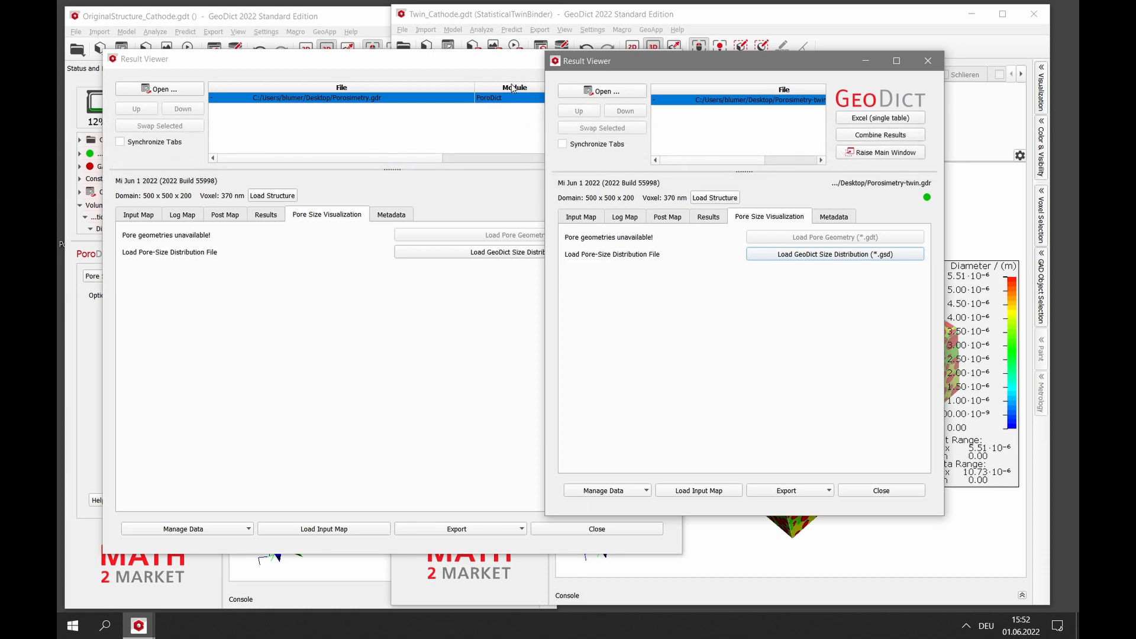
- Bring both structure windows in front of the Result Viewers and compare the loaded diameter fields and their color scales
{"action": "left_click", "coordinate": [343, 581]}
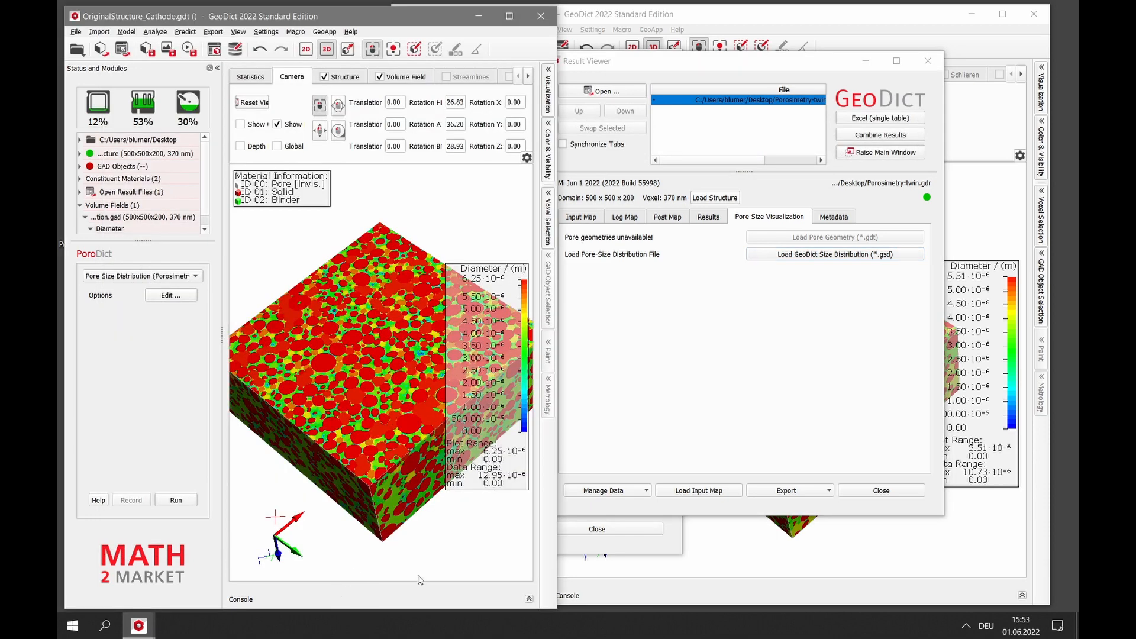
{"action": "left_click", "coordinate": [756, 566]}
{"action": "mouse_move", "coordinate": [375, 383]}
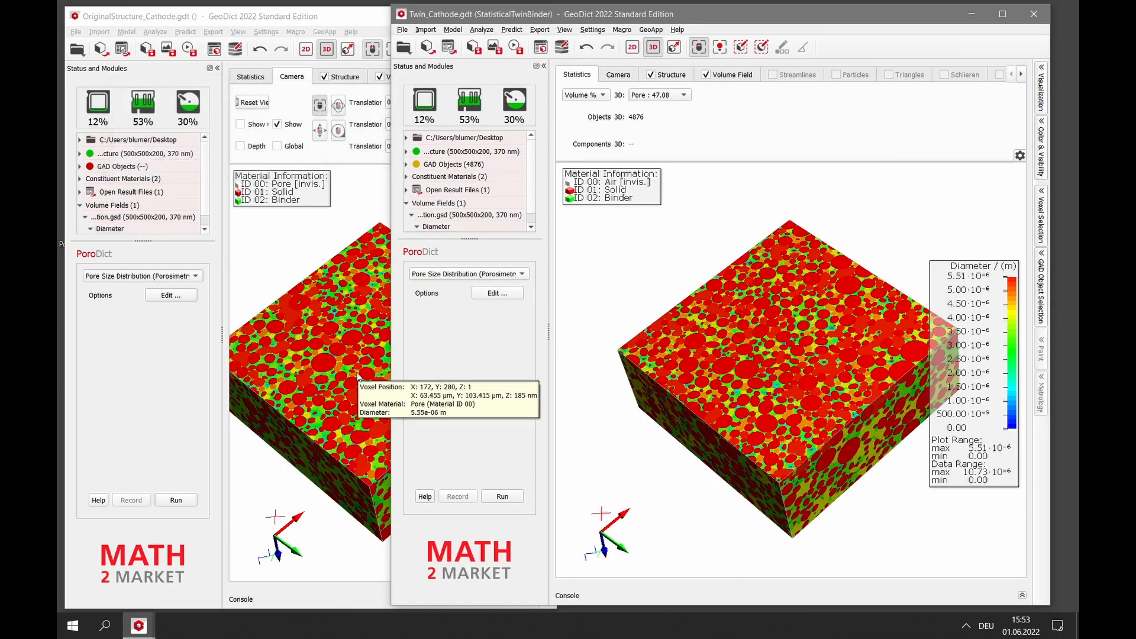
{"action": "left_click", "coordinate": [329, 393]}
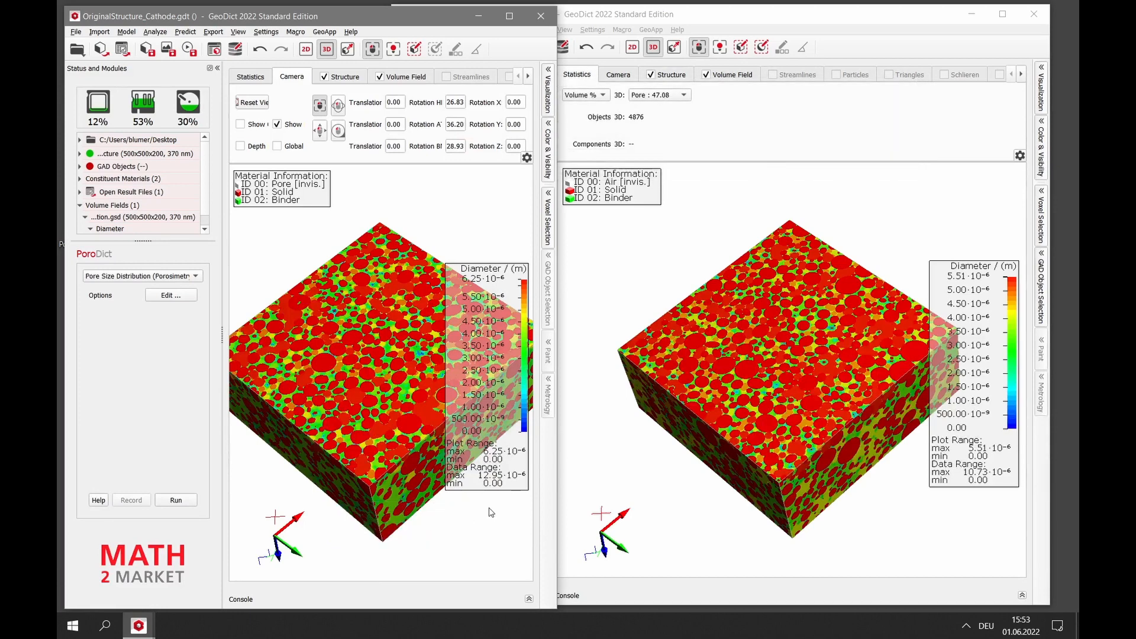
{"action": "mouse_move", "coordinate": [465, 288]}
- Set the data range of the original volume field's Default color map to Manual
{"action": "left_click", "coordinate": [409, 76]}
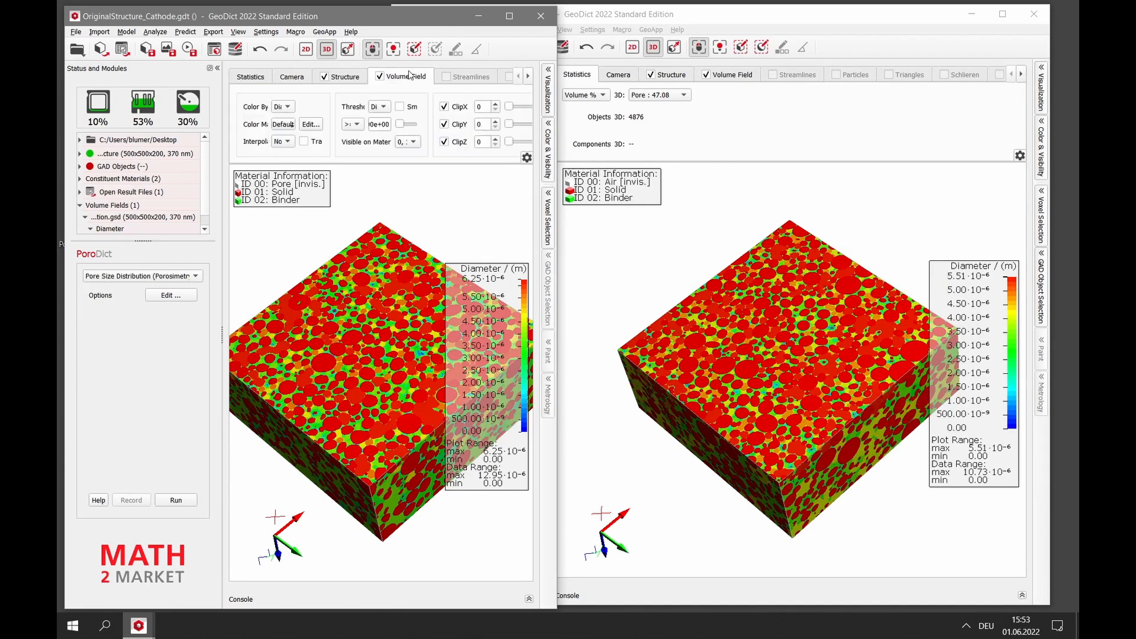
{"action": "left_click", "coordinate": [314, 125]}
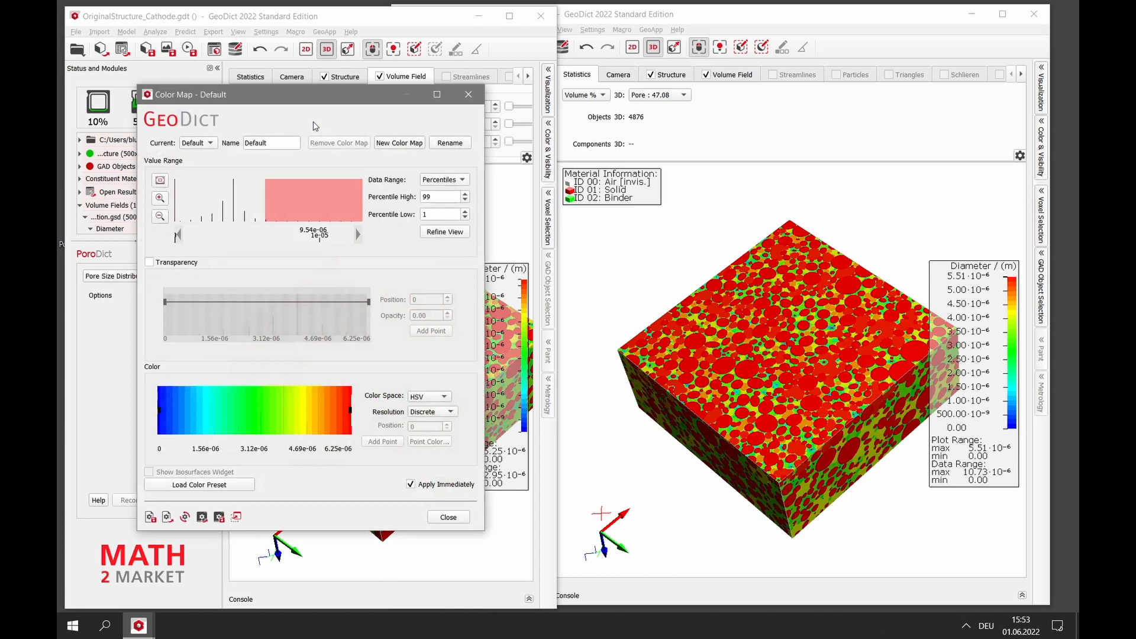
{"action": "left_click", "coordinate": [465, 180]}
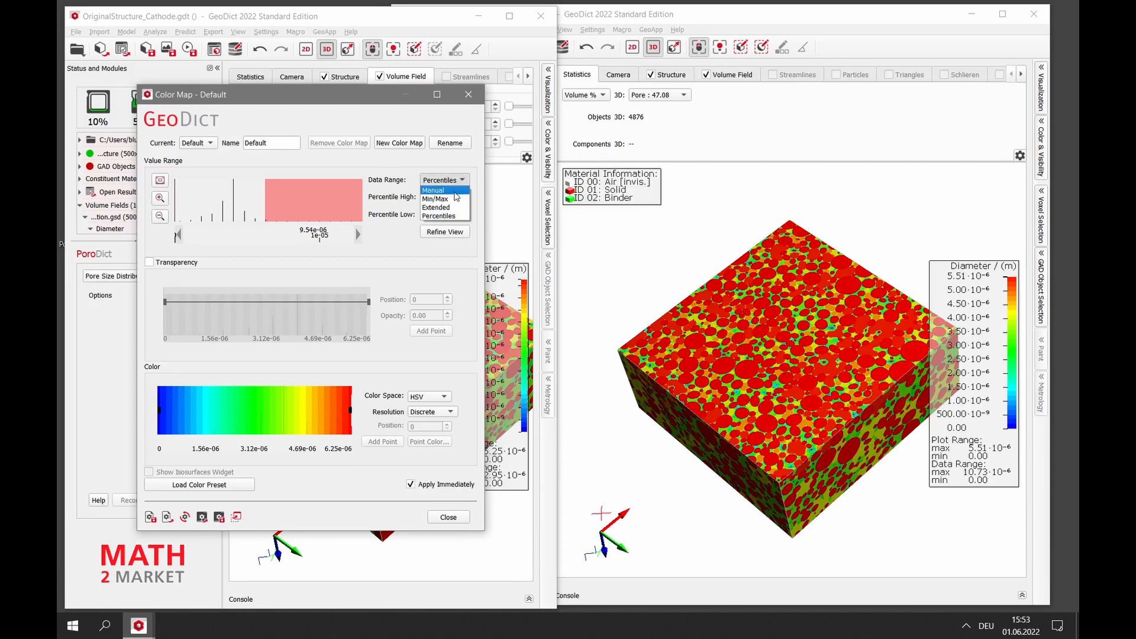
{"action": "left_click", "coordinate": [456, 197]}
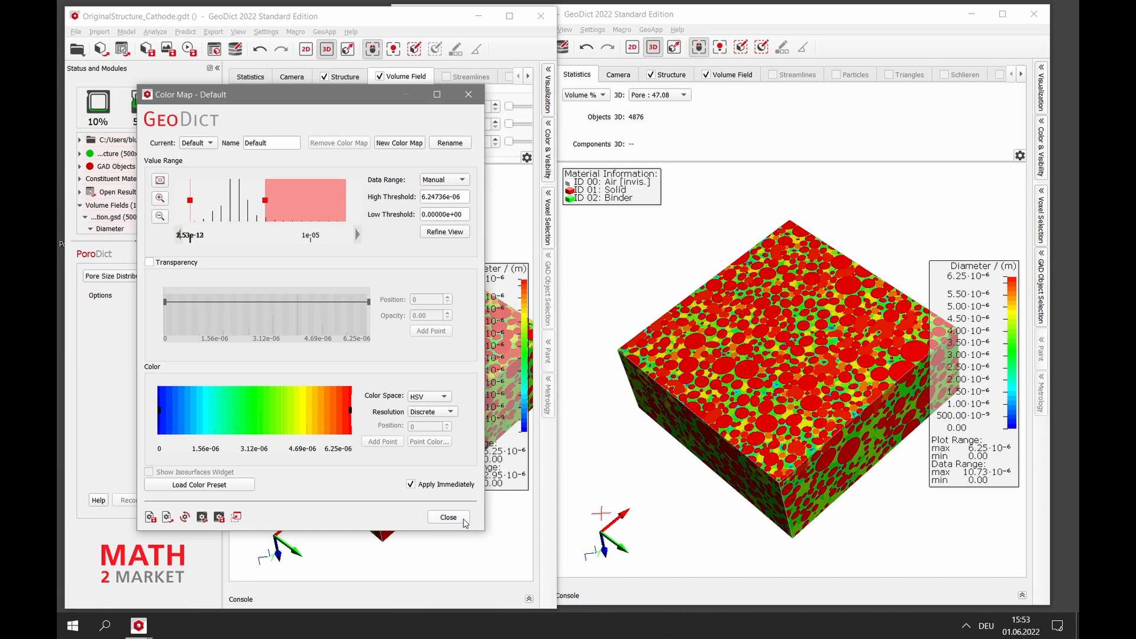
{"action": "left_click", "coordinate": [448, 517]}
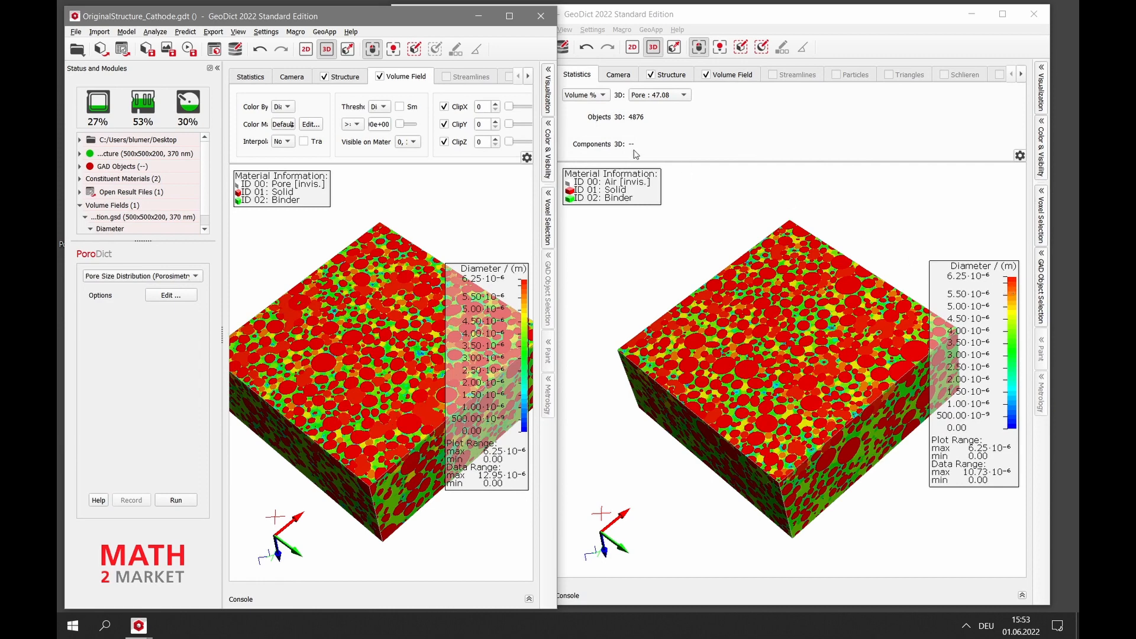
- Hide the structure and exclude material IDs 01 and 02 from the volume field's visible materials
{"action": "left_click", "coordinate": [324, 77]}
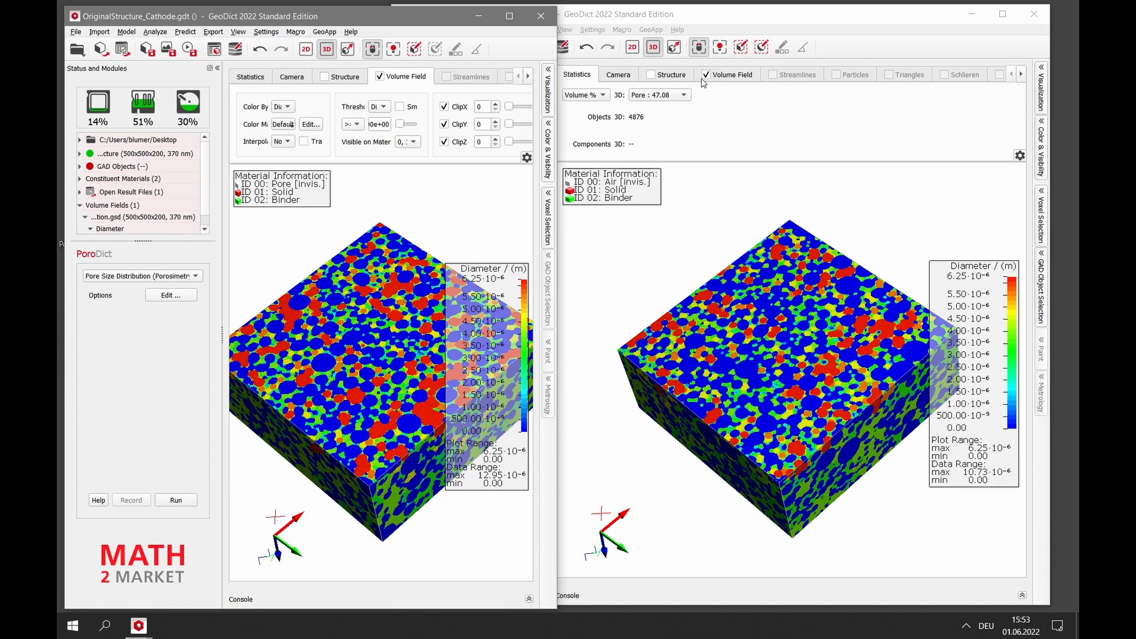
{"action": "left_click", "coordinate": [747, 79]}
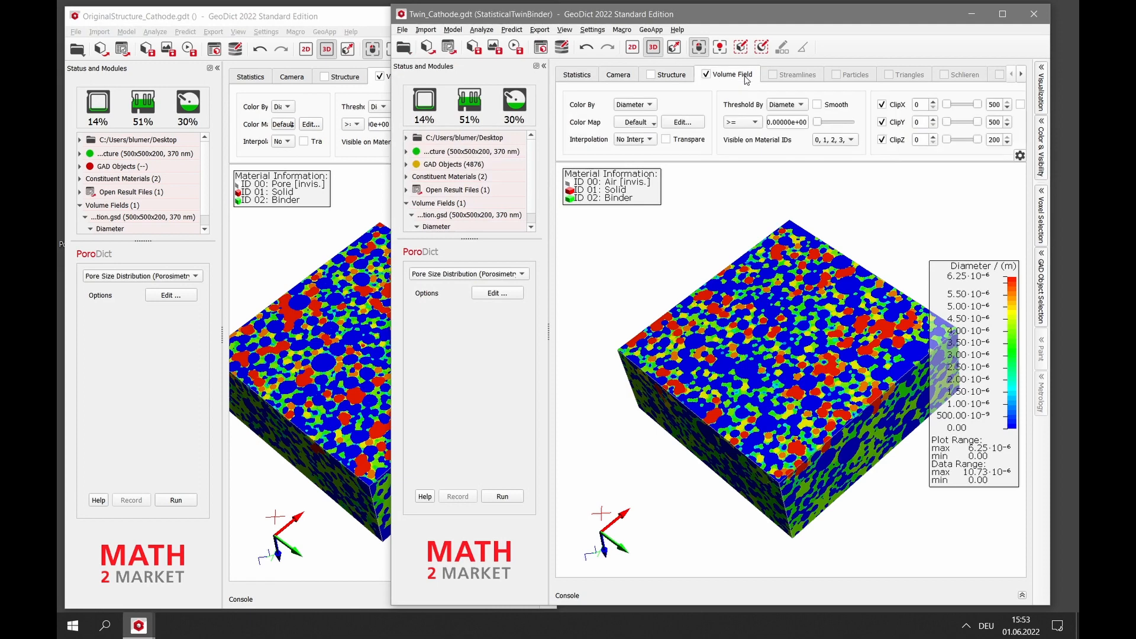
{"action": "left_click", "coordinate": [850, 140]}
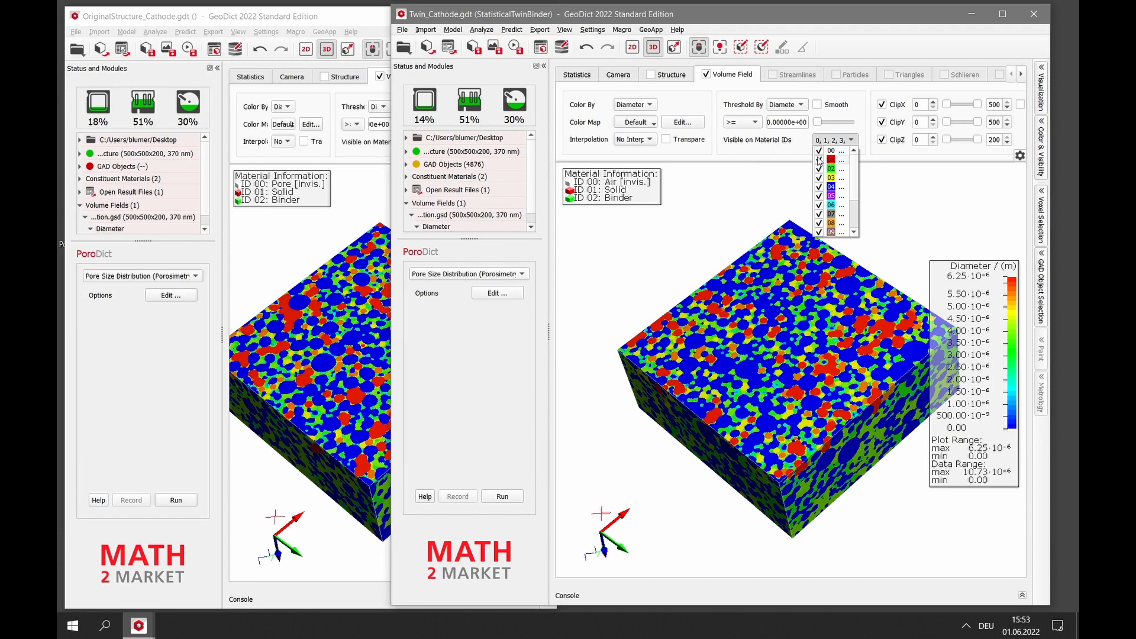
{"action": "left_click", "coordinate": [819, 160]}
{"action": "left_click", "coordinate": [820, 169]}
{"action": "left_click", "coordinate": [772, 193]}
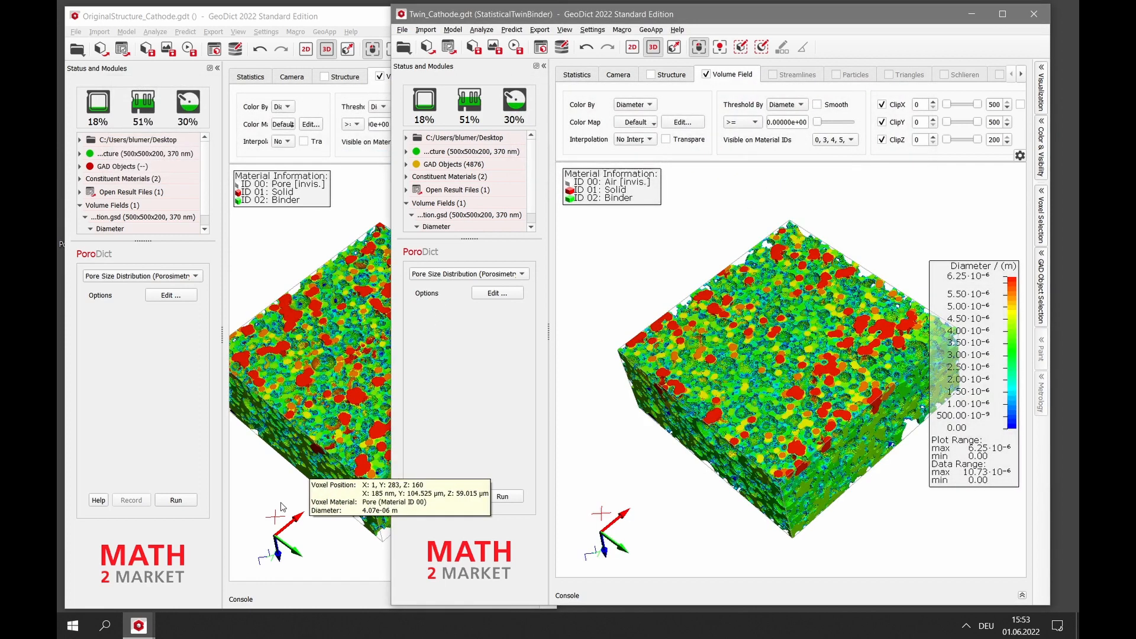
- Widen the original structure's window in front of the twin's window, then close the twin's Result Viewer
{"action": "left_click", "coordinate": [281, 507]}
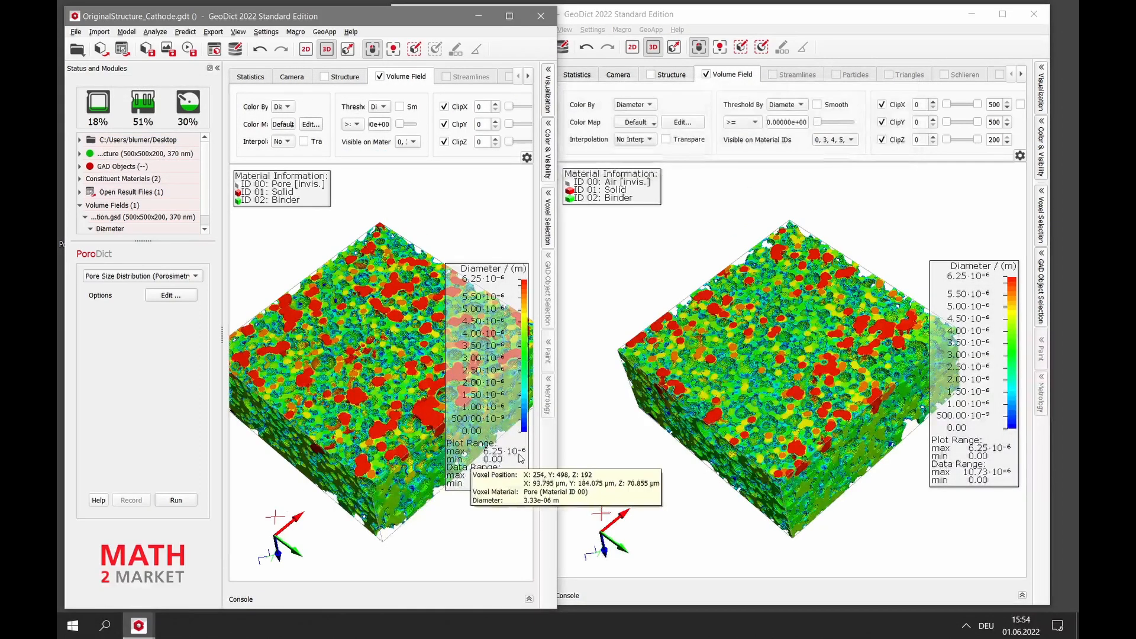
{"action": "left_click_drag", "start_coordinate": [559, 442], "coordinate": [598, 439]}
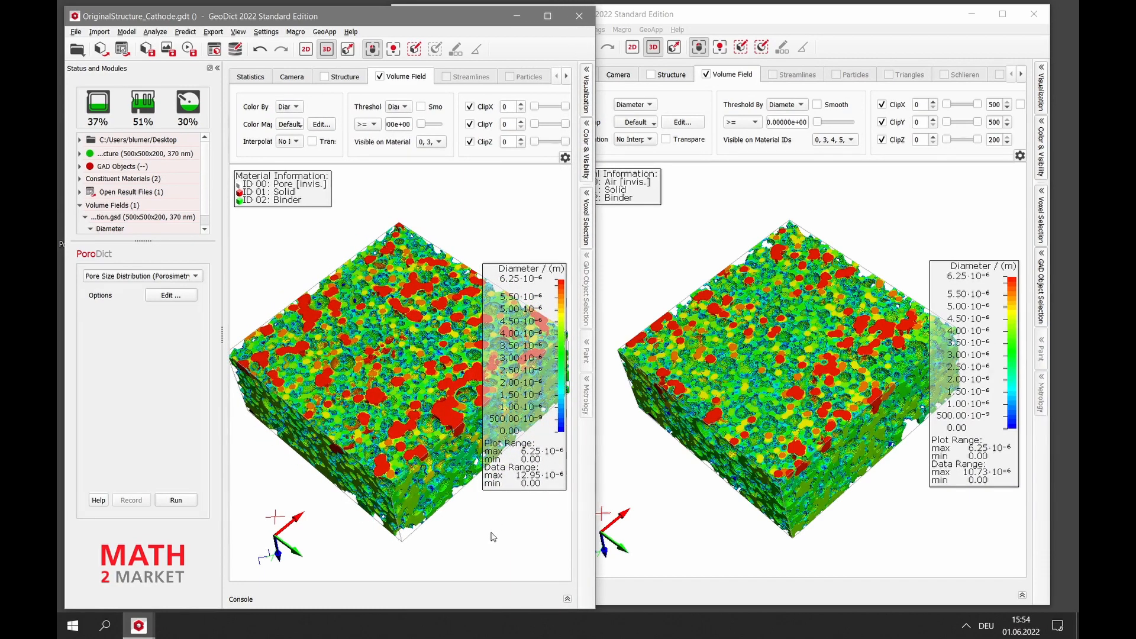
{"action": "mouse_move", "coordinate": [141, 626]}
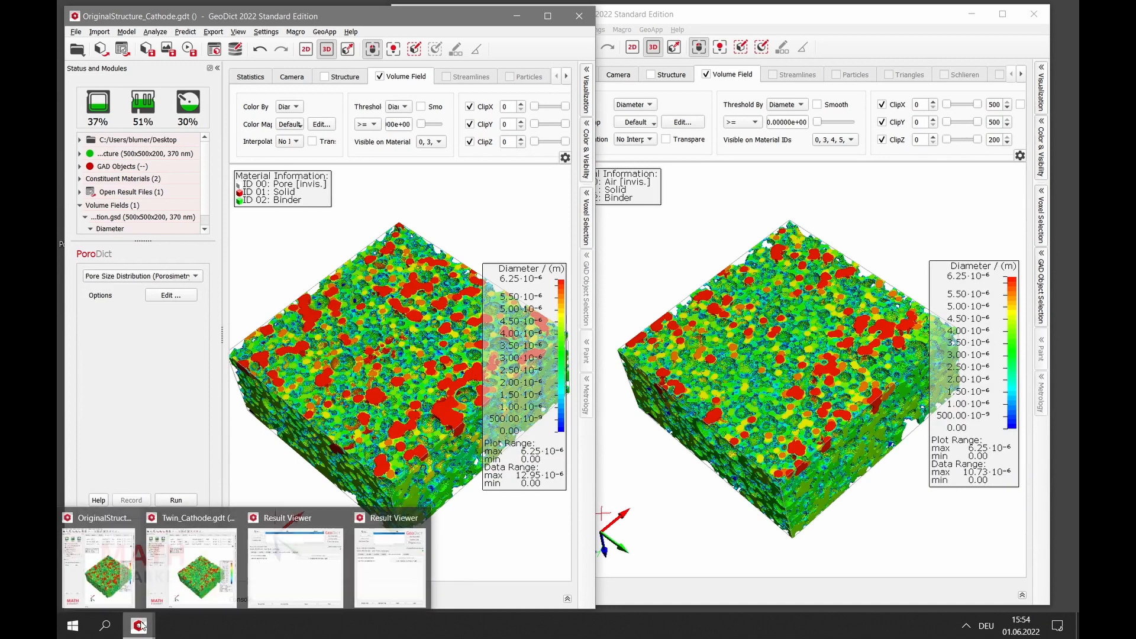
{"action": "mouse_move", "coordinate": [294, 575]}
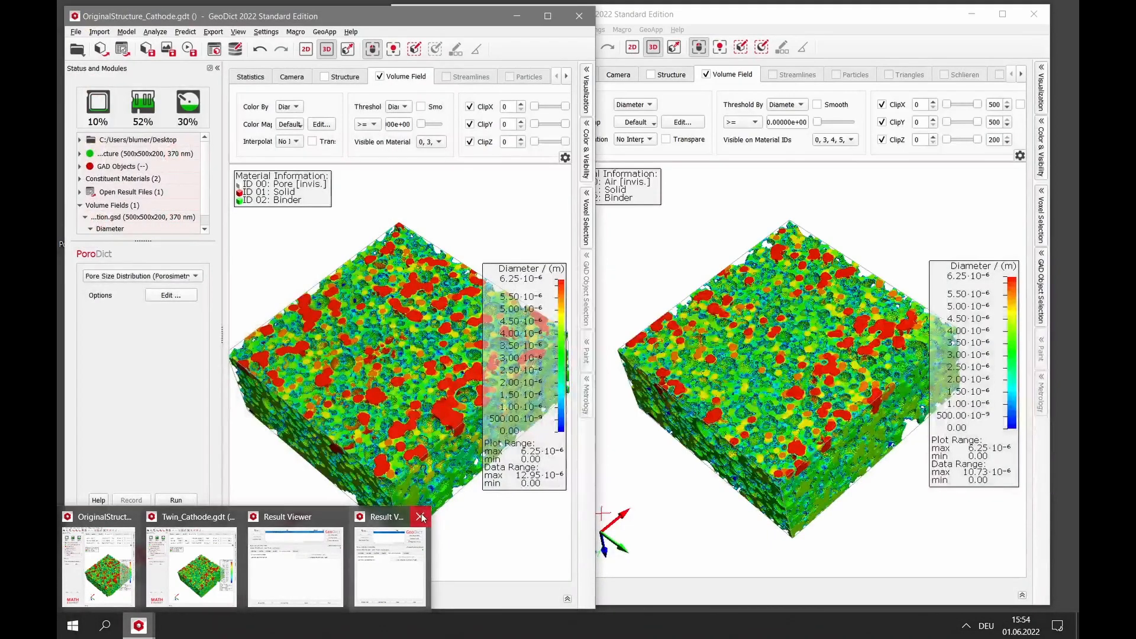
{"action": "left_click", "coordinate": [421, 516]}
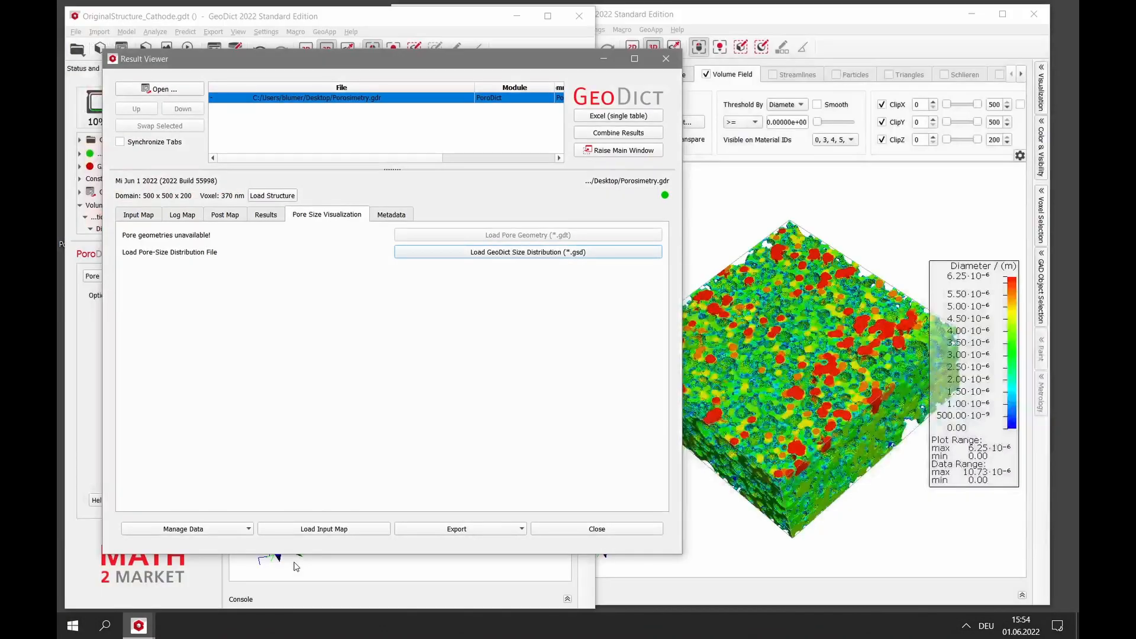
- Bring up the original's Result Viewer and add the result file Porosimetry-twin.gdr to it
{"action": "left_click", "coordinate": [294, 565]}
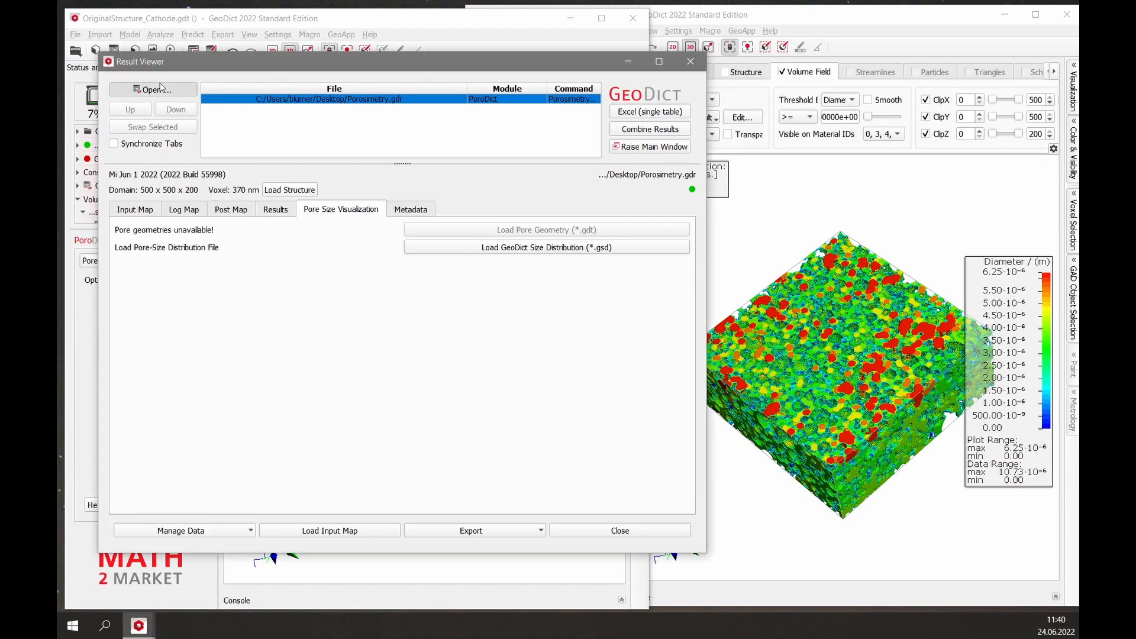
{"action": "left_click", "coordinate": [152, 91]}
{"action": "left_click", "coordinate": [301, 130]}
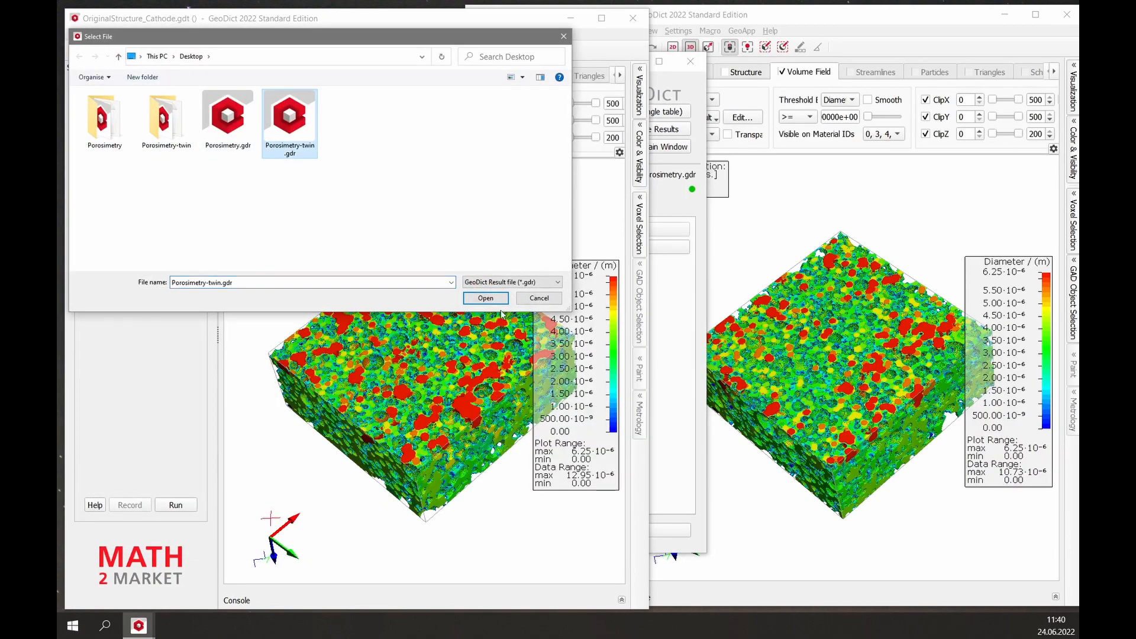
{"action": "left_click", "coordinate": [485, 298]}
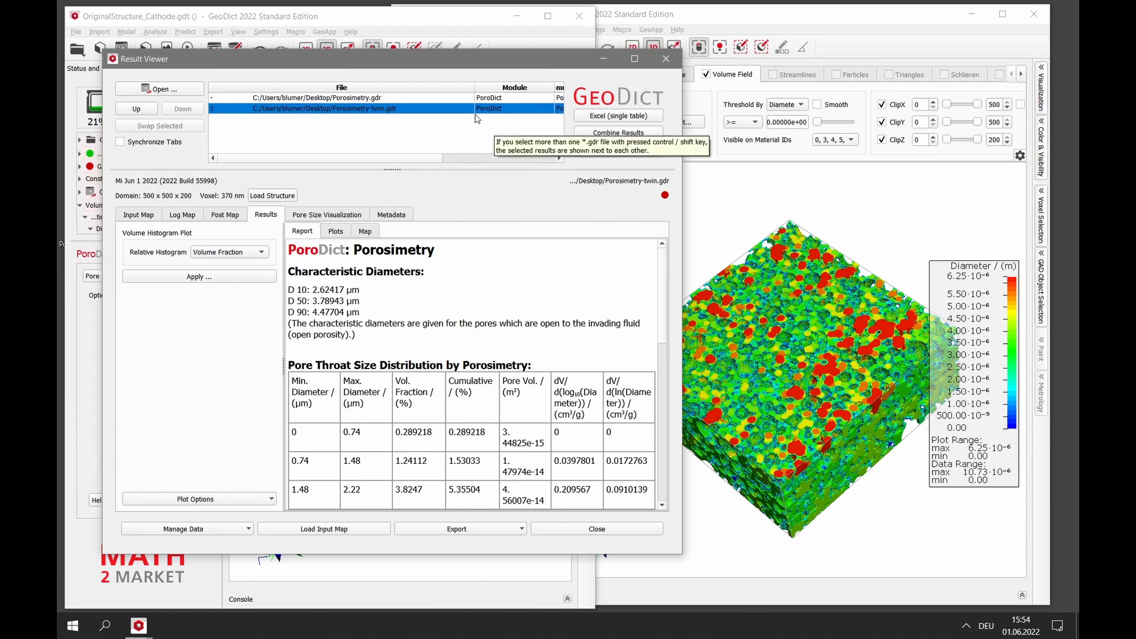
- Show both porosimetry results side by side with synchronized tabs and collapse the original's plot settings to widen its report
{"action": "left_click", "coordinate": [363, 98], "text": "ctrl"}
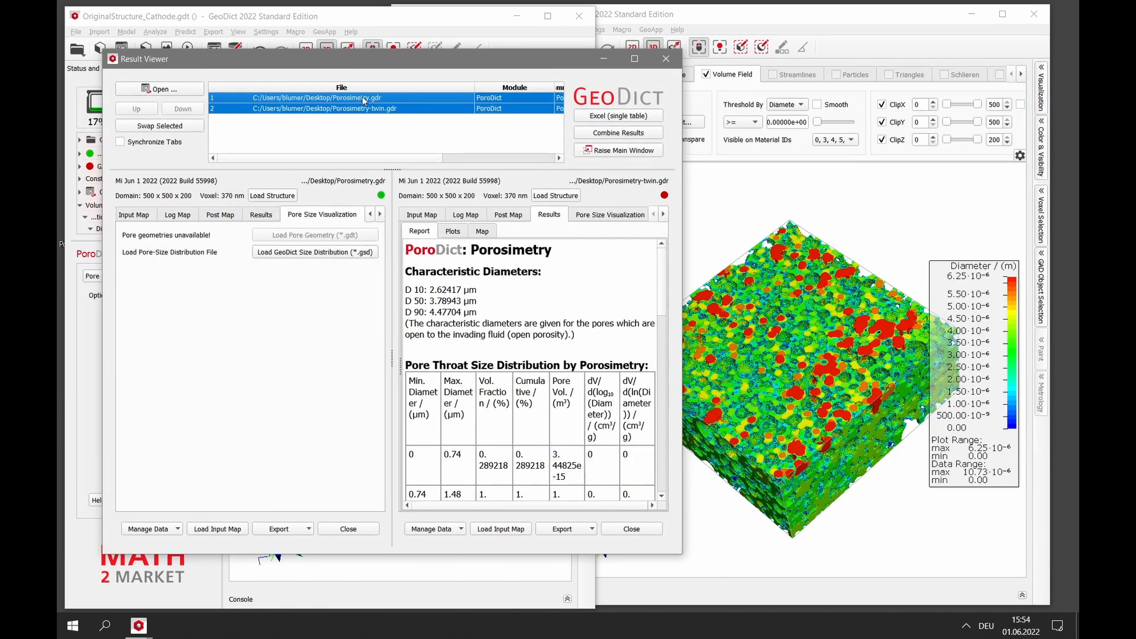
{"action": "scroll", "coordinate": [324, 210], "scroll_direction": "down", "scroll_amount": 1}
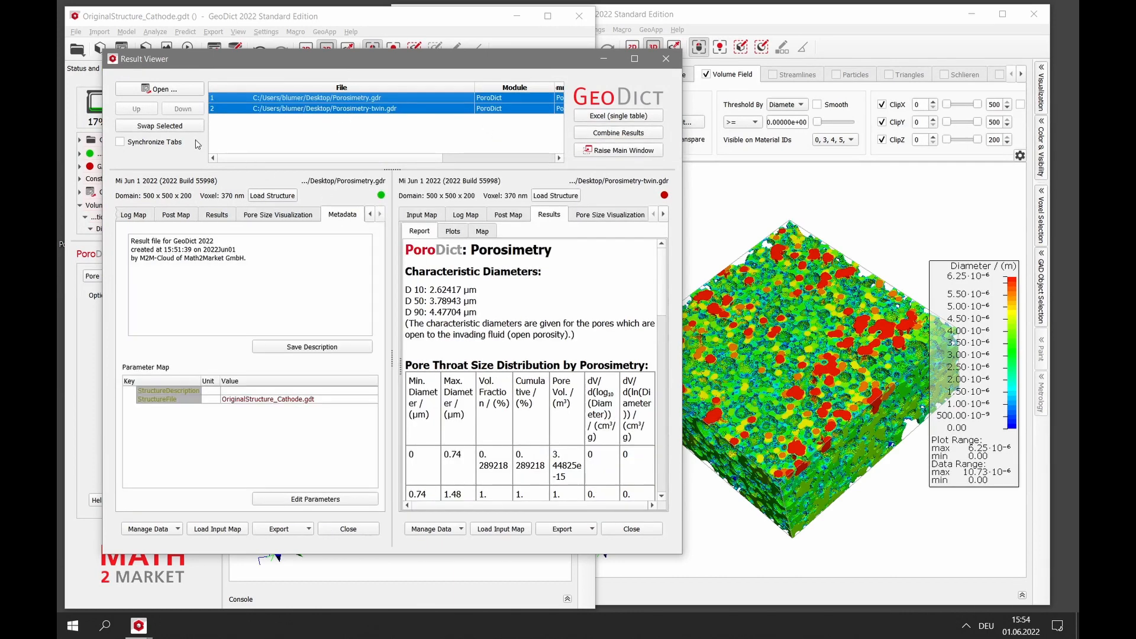
{"action": "left_click", "coordinate": [120, 142]}
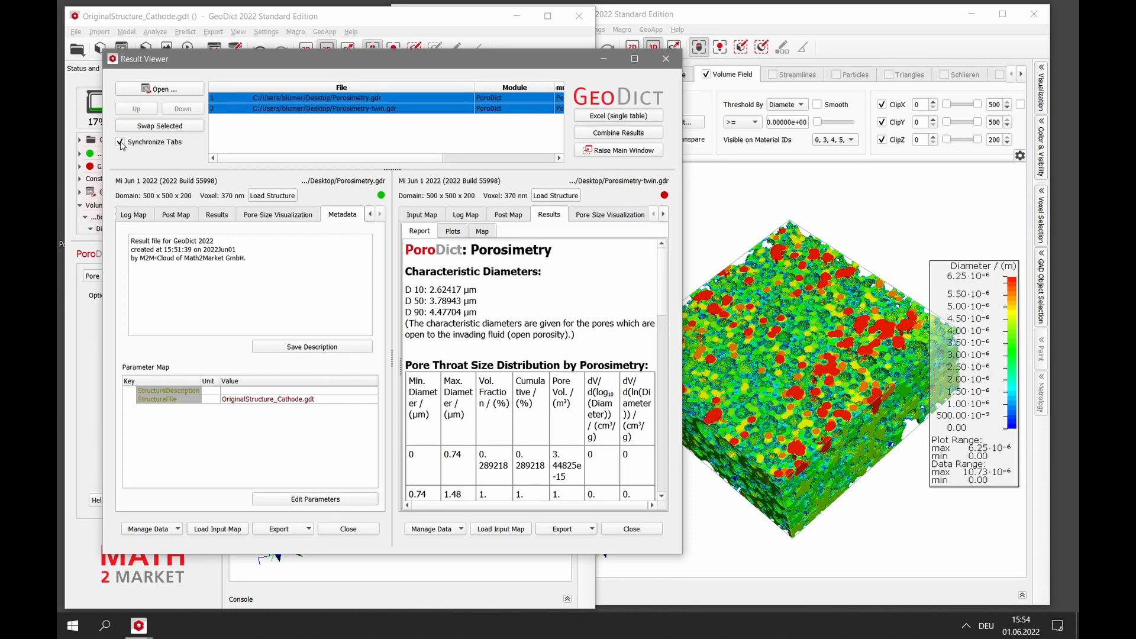
{"action": "left_click", "coordinate": [233, 218]}
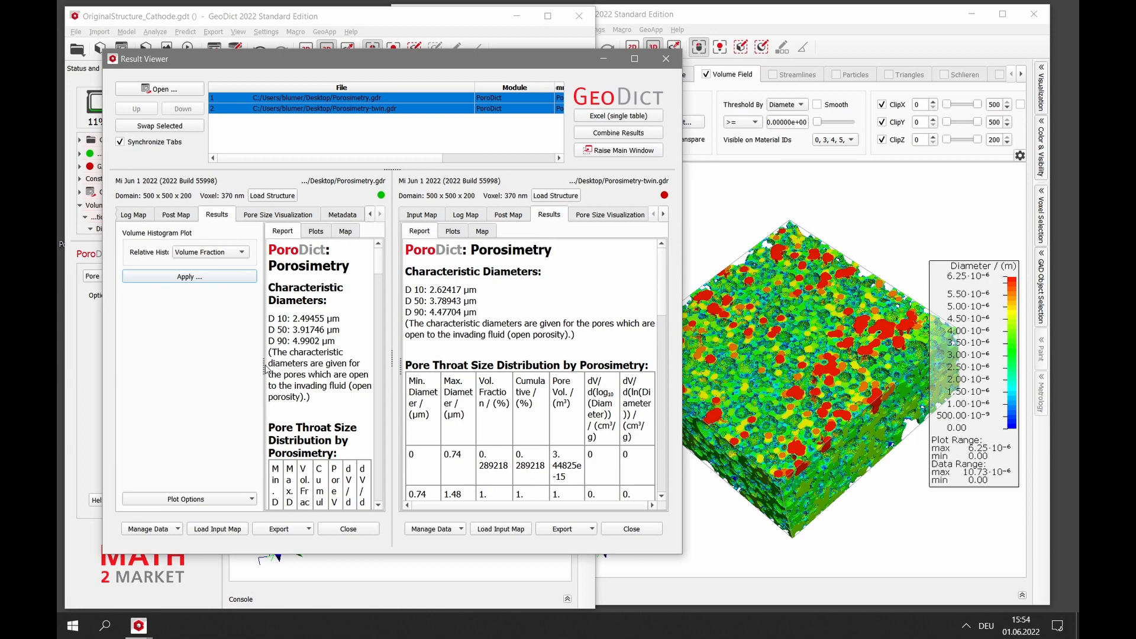
{"action": "left_click_drag", "start_coordinate": [264, 364], "coordinate": [87, 357]}
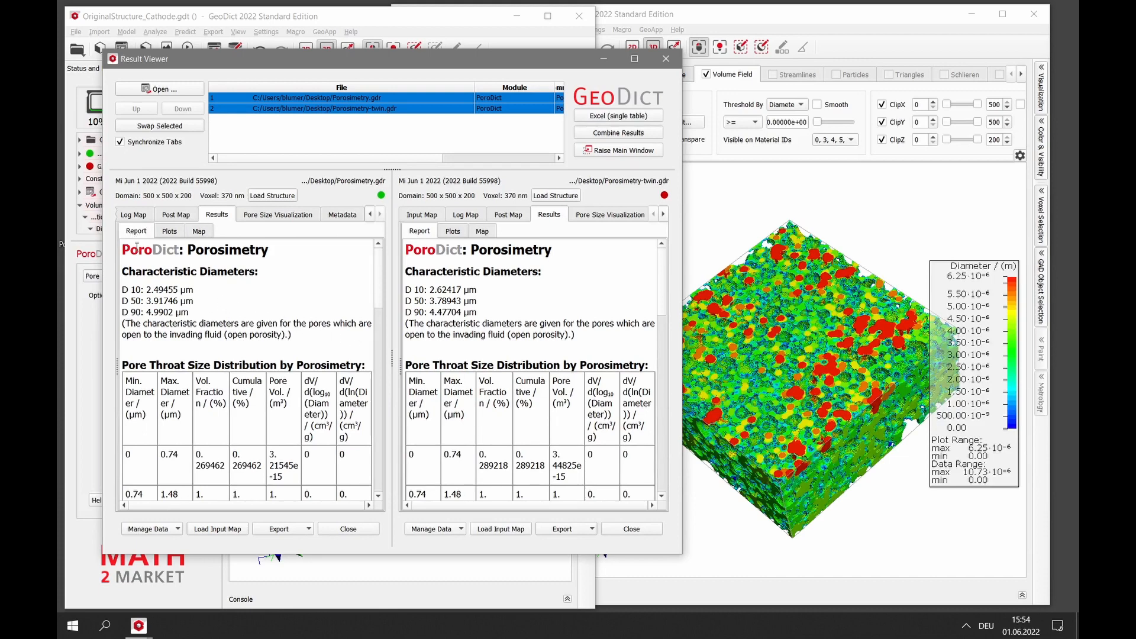
- Compare the D 50 characteristic diameter in the original's porosimetry report with that in the twin's report
{"action": "left_click_drag", "start_coordinate": [123, 300], "coordinate": [195, 299]}
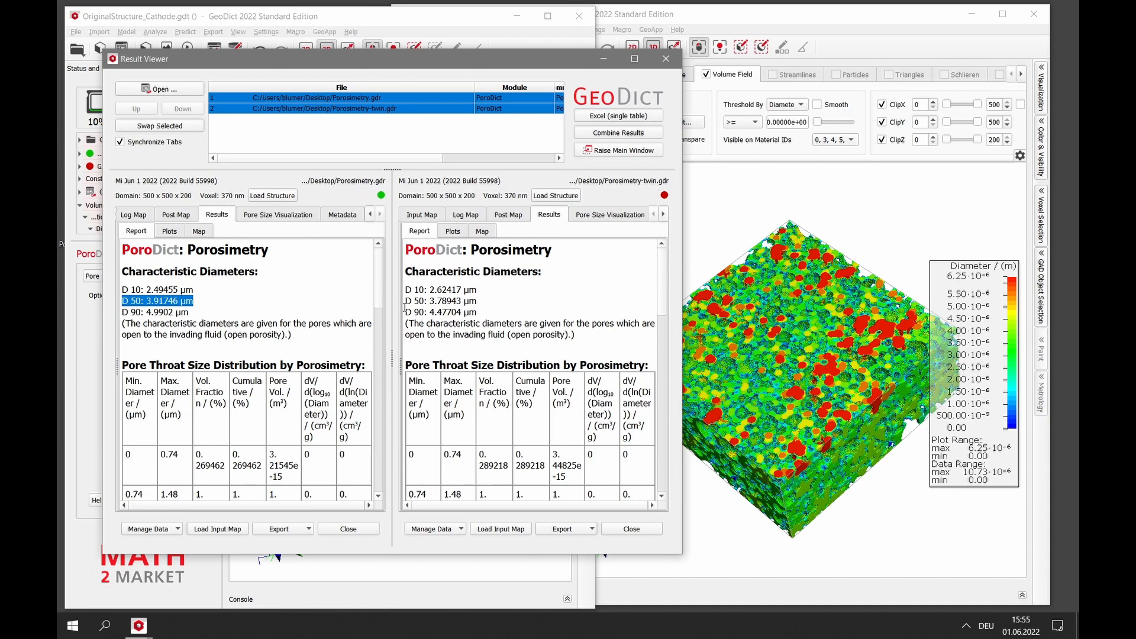
{"action": "left_click_drag", "start_coordinate": [406, 300], "coordinate": [477, 302]}
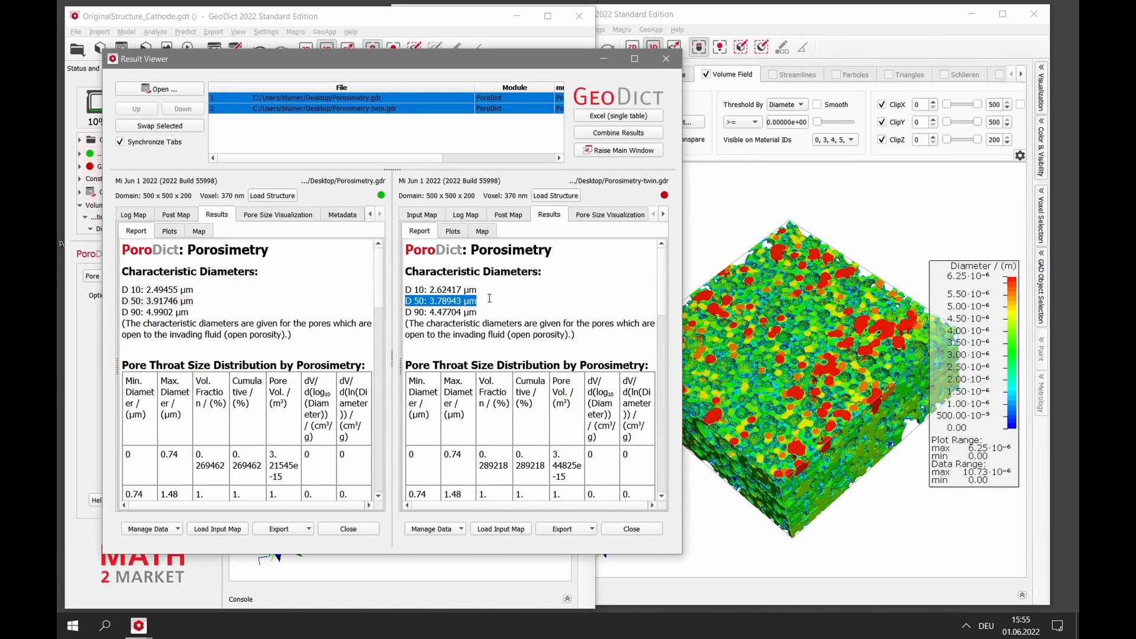
{"action": "left_click", "coordinate": [489, 298]}
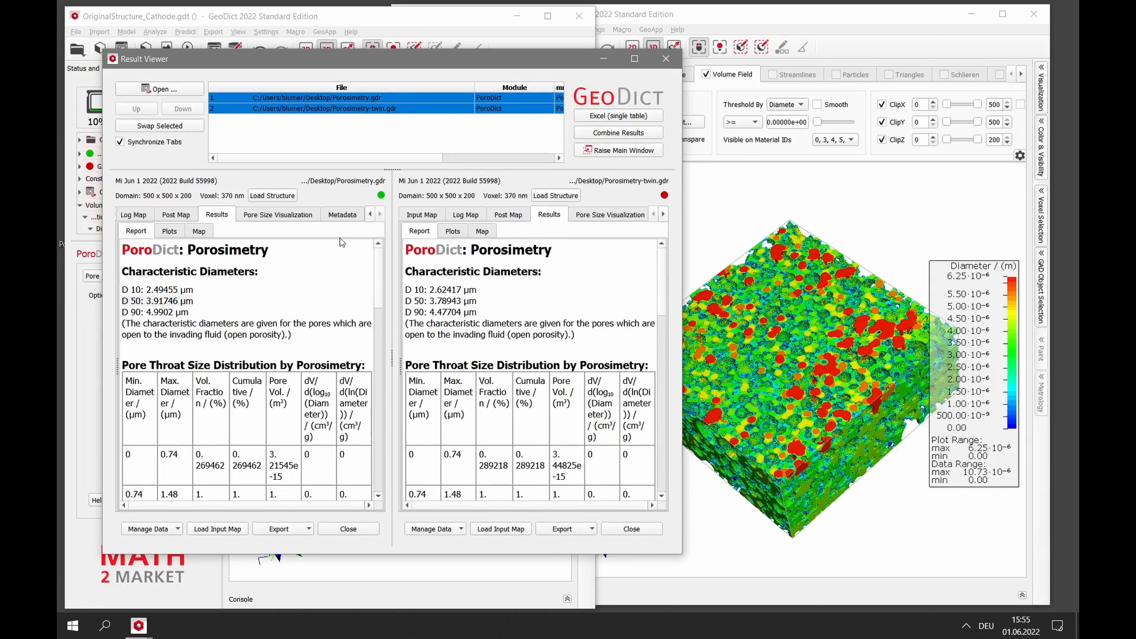
- Compare the total runtime and memory usage of both porosimetry runs in their log maps
{"action": "left_click", "coordinate": [127, 214]}
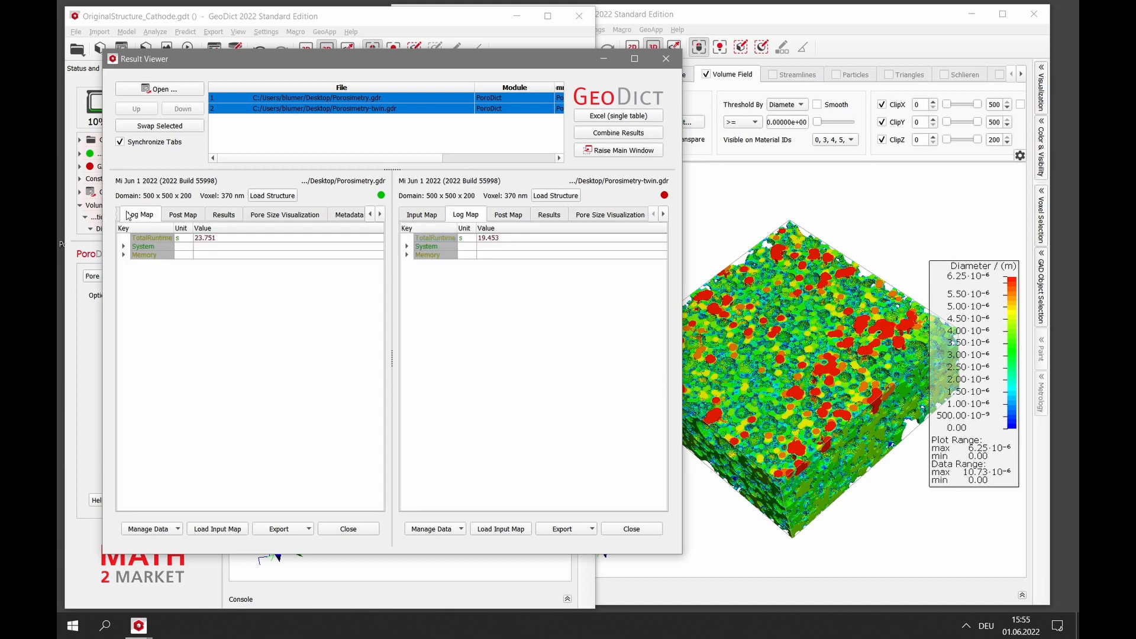
{"action": "left_click", "coordinate": [213, 99]}
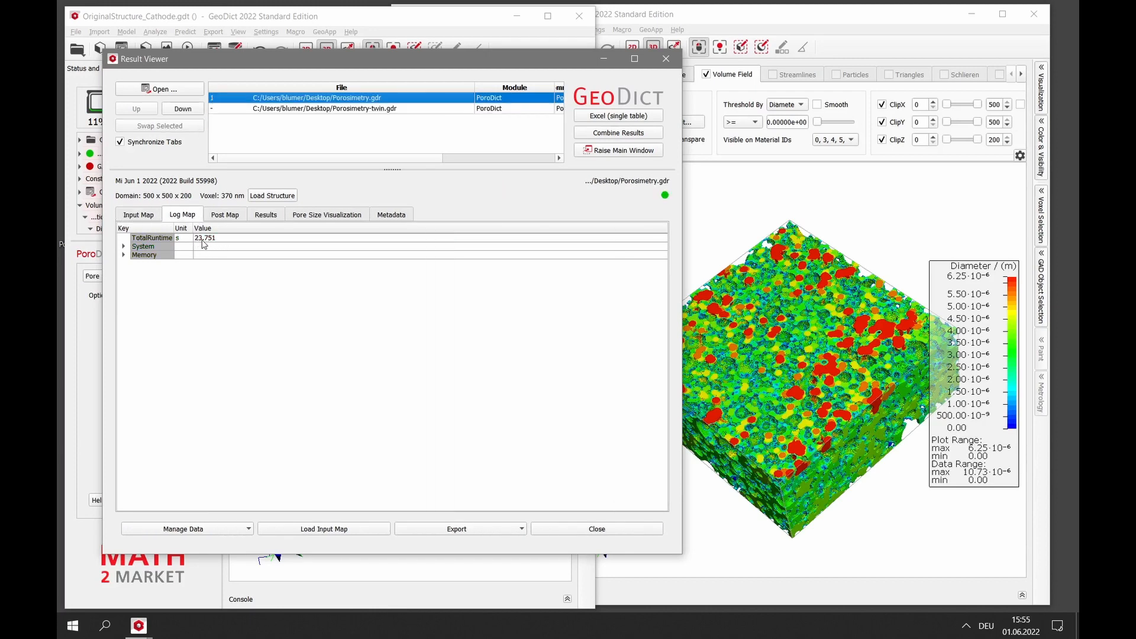
{"action": "left_click", "coordinate": [258, 110], "text": "ctrl"}
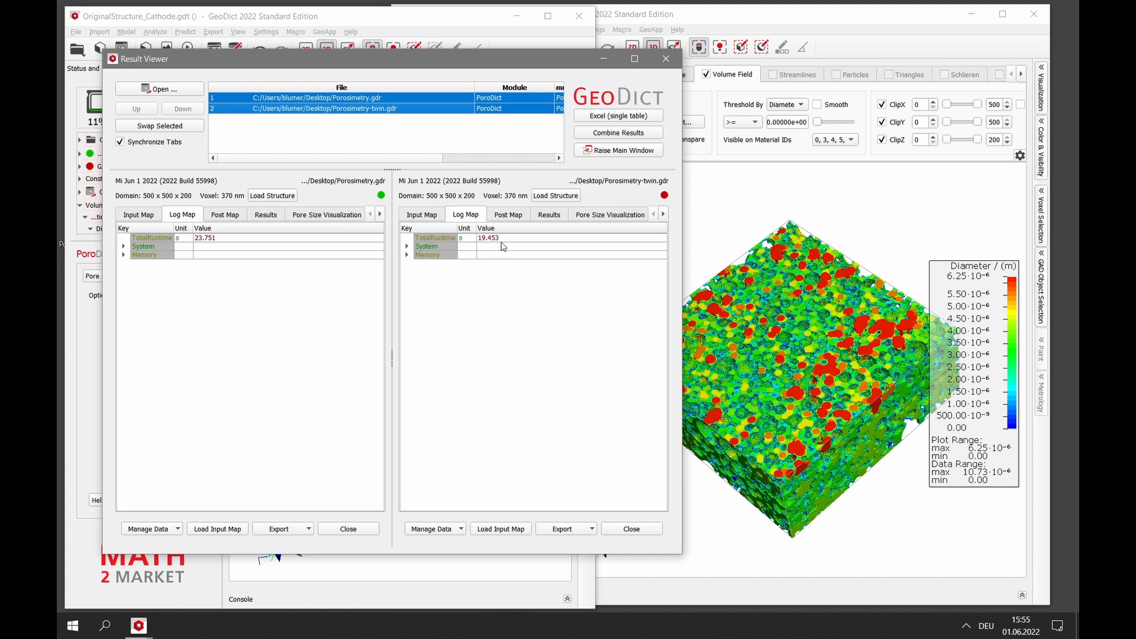
{"action": "left_click", "coordinate": [407, 255]}
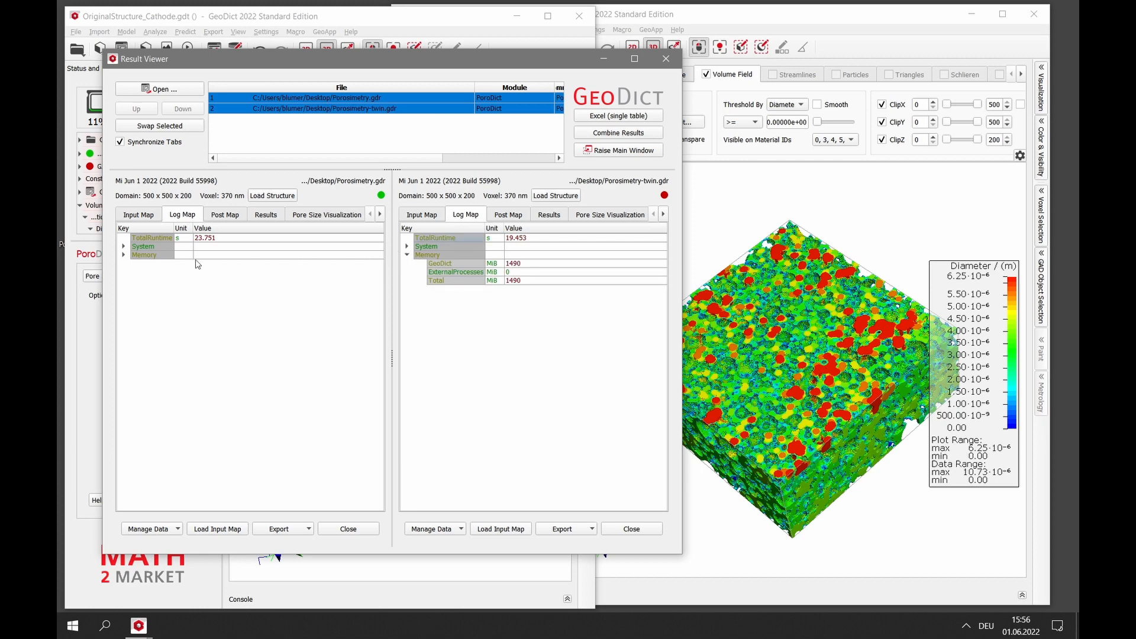
{"action": "left_click", "coordinate": [123, 255]}
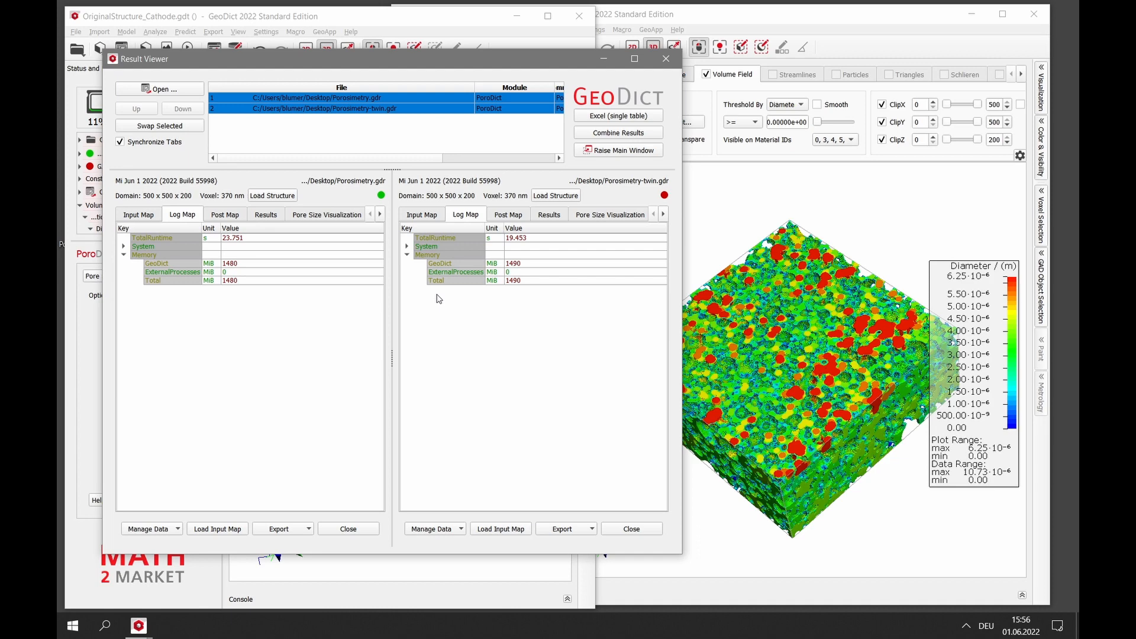
- Show the porosimetry result plots of both structures and maximize the Result Viewer
{"action": "left_click", "coordinate": [535, 219]}
{"action": "left_click", "coordinate": [462, 232]}
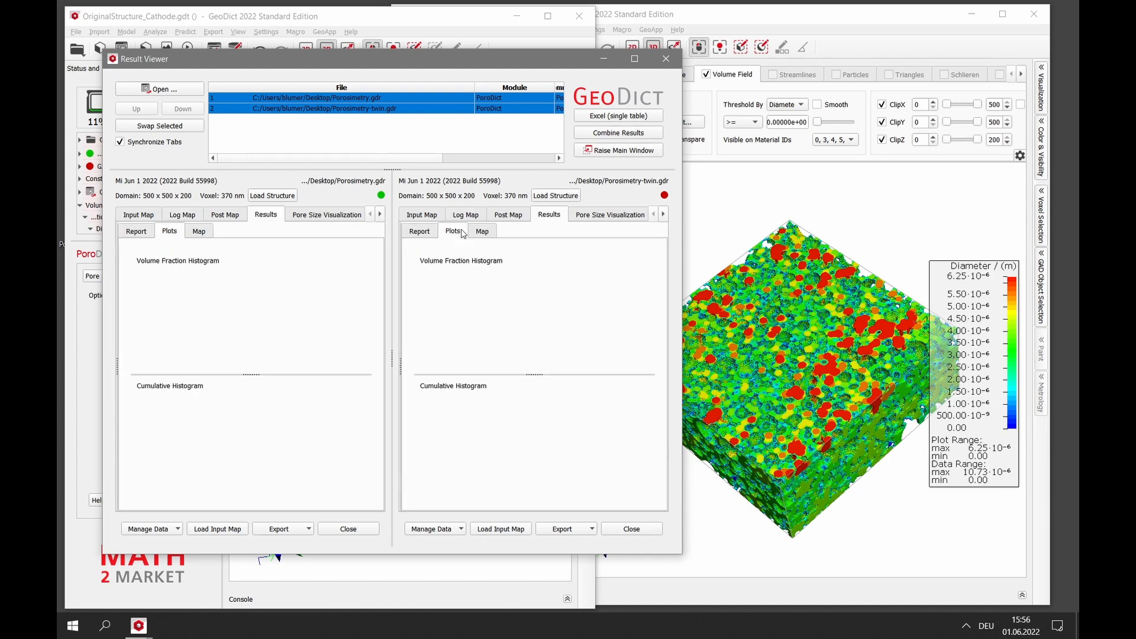
{"action": "left_click", "coordinate": [635, 58]}
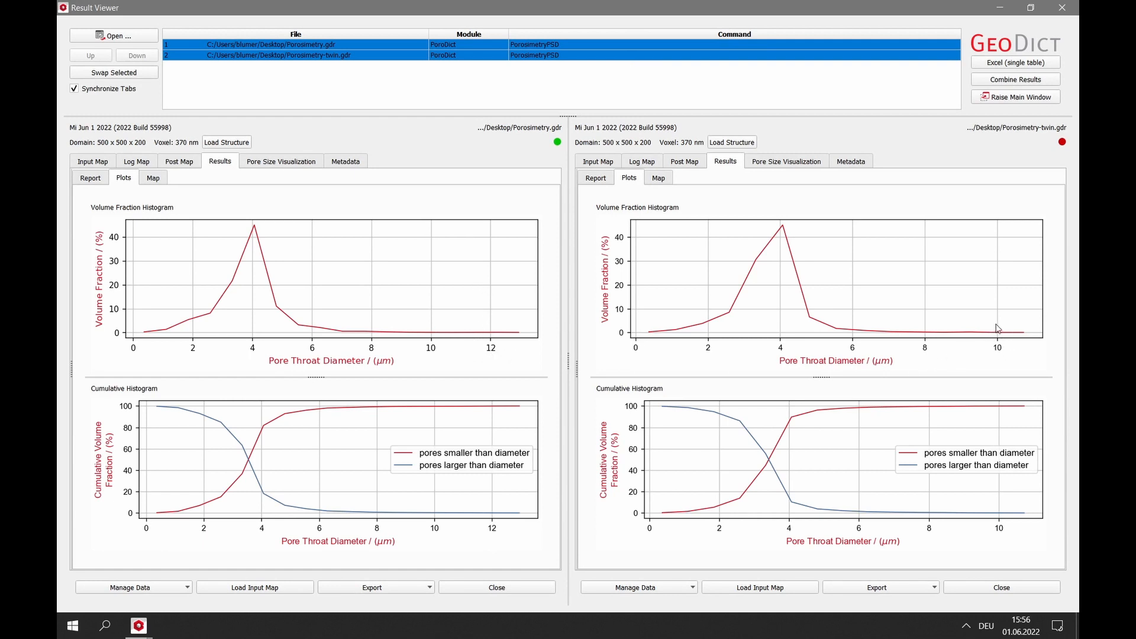
- Turn off automatic axis scaling for the original's Volume Fraction Histogram, with an X range of -0.3 to 14 and a Y range of -1.96 to 52
{"action": "right_click", "coordinate": [480, 307]}
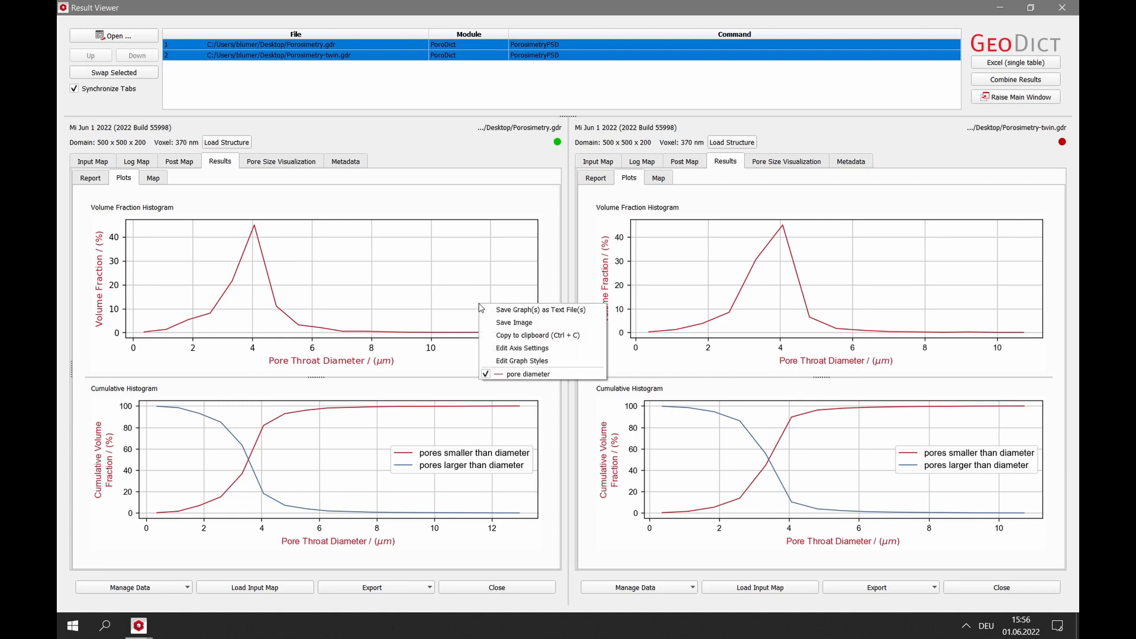
{"action": "left_click", "coordinate": [502, 350]}
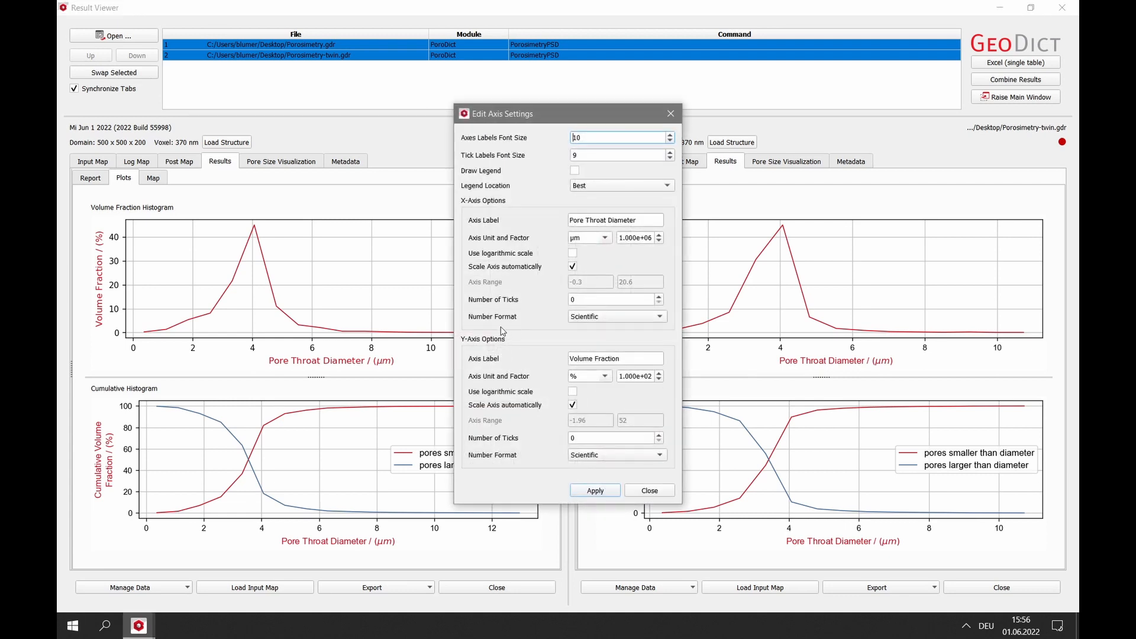
{"action": "left_click", "coordinate": [572, 266]}
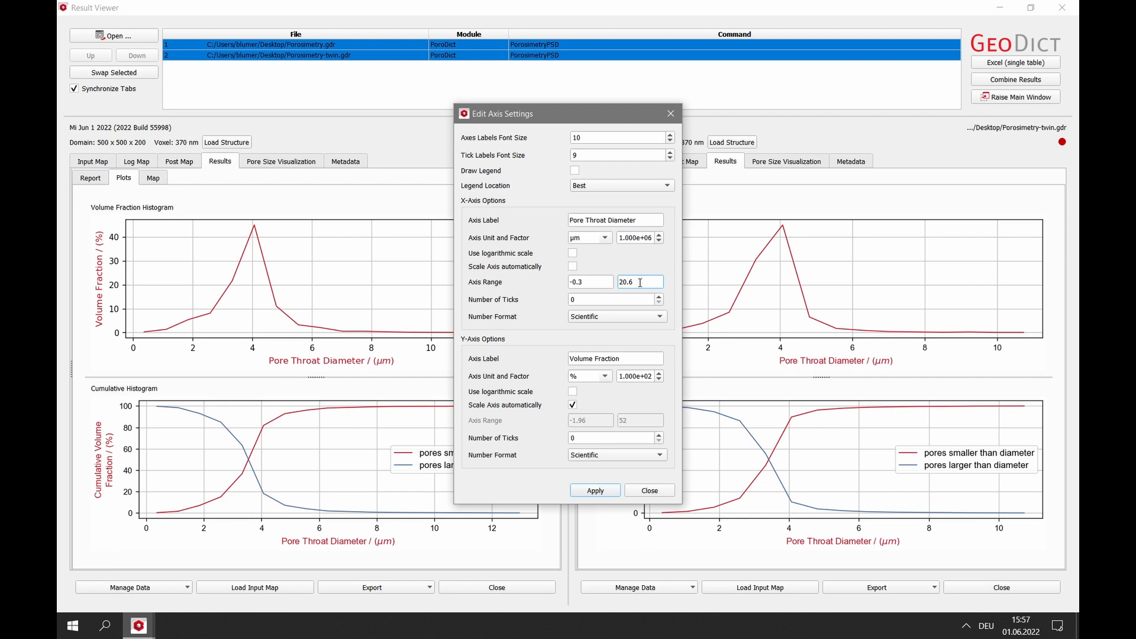
{"action": "left_click_drag", "start_coordinate": [638, 282], "coordinate": [612, 282]}
{"action": "type", "text": "14"}
{"action": "left_click", "coordinate": [573, 405]}
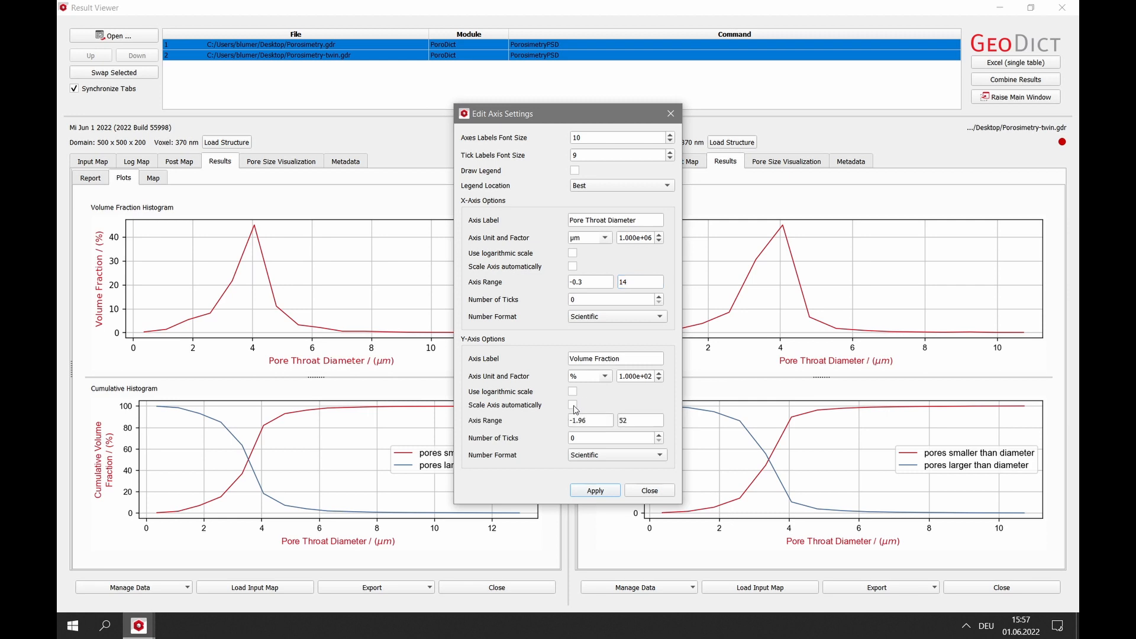
{"action": "left_click", "coordinate": [643, 420]}
{"action": "left_click", "coordinate": [614, 491]}
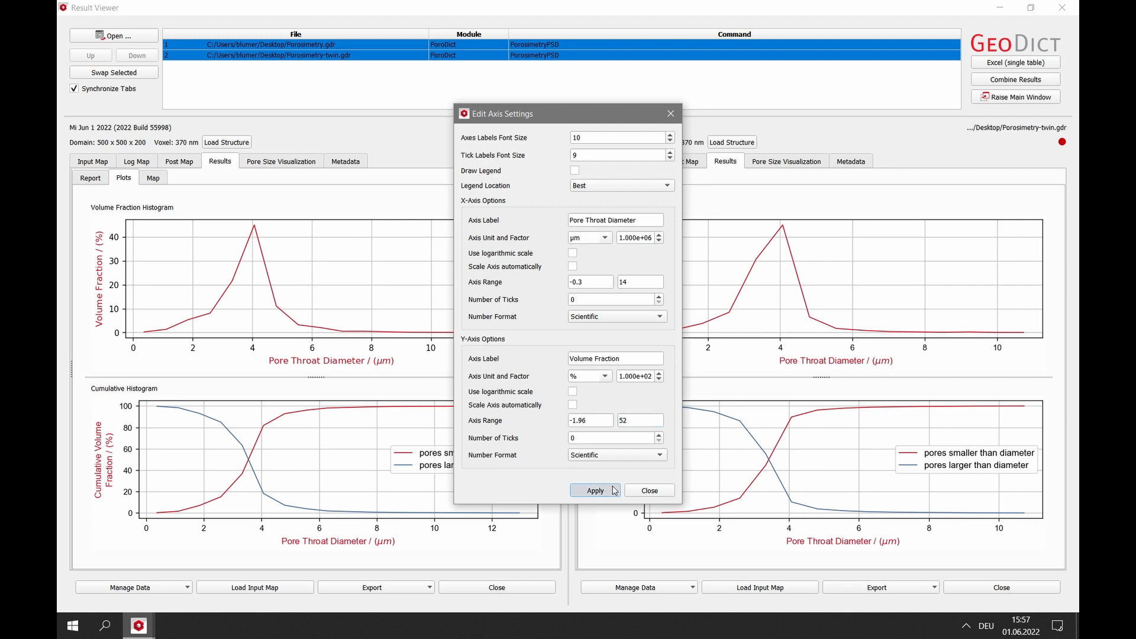
- Apply the plot settings to all open PorosimetryPSD result files and collapse the original's plot settings pane again
{"action": "left_click", "coordinate": [638, 490]}
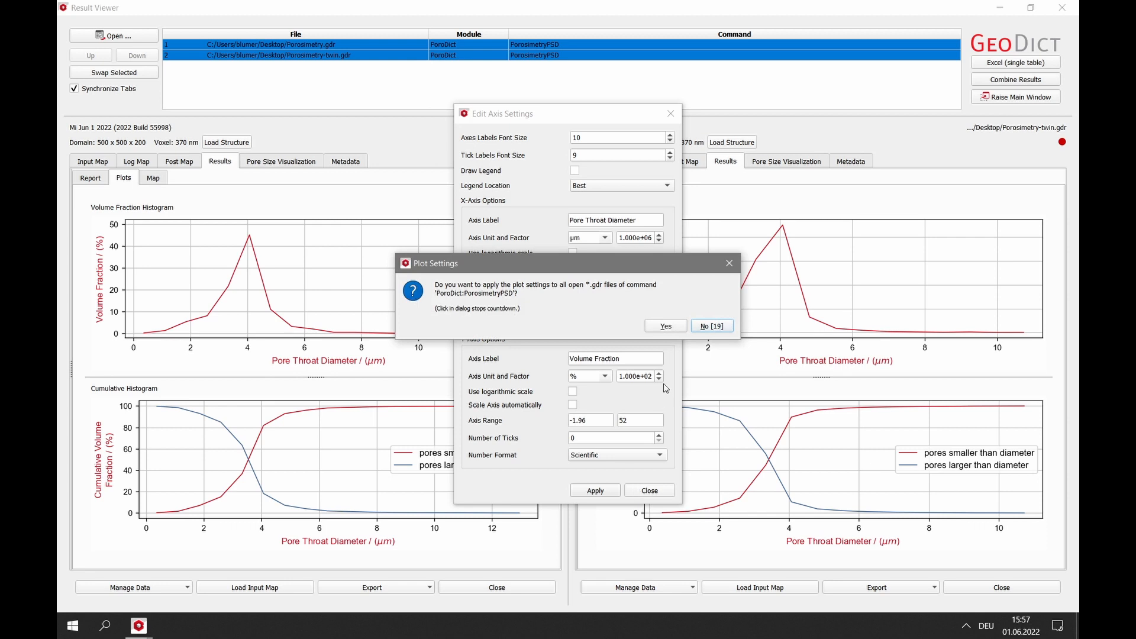
{"action": "left_click", "coordinate": [666, 325]}
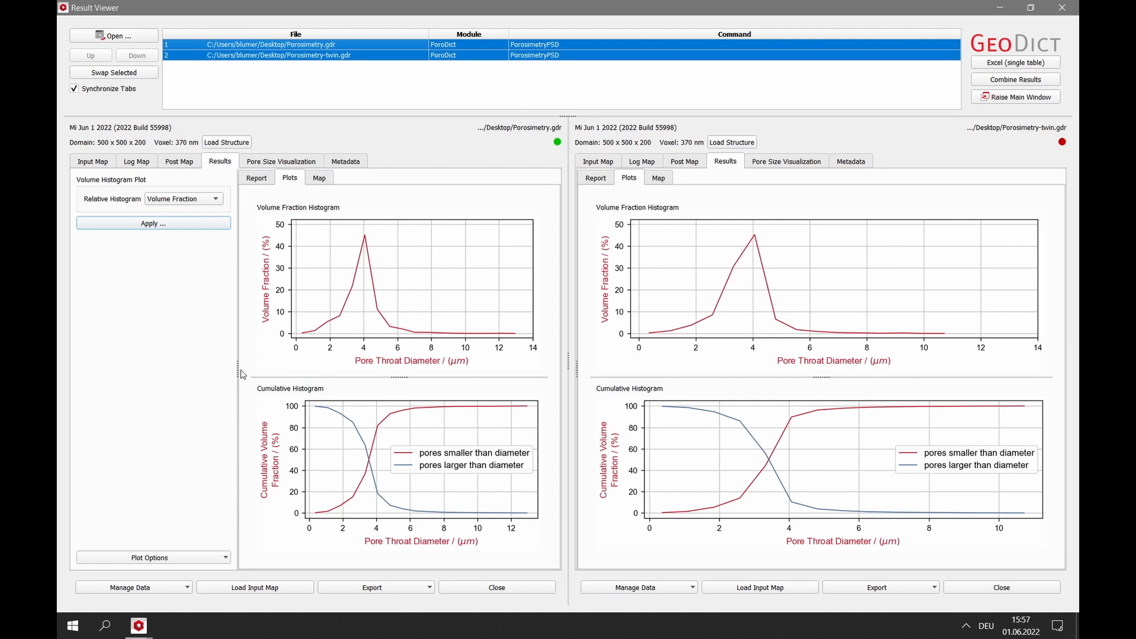
{"action": "left_click_drag", "start_coordinate": [236, 370], "coordinate": [71, 369]}
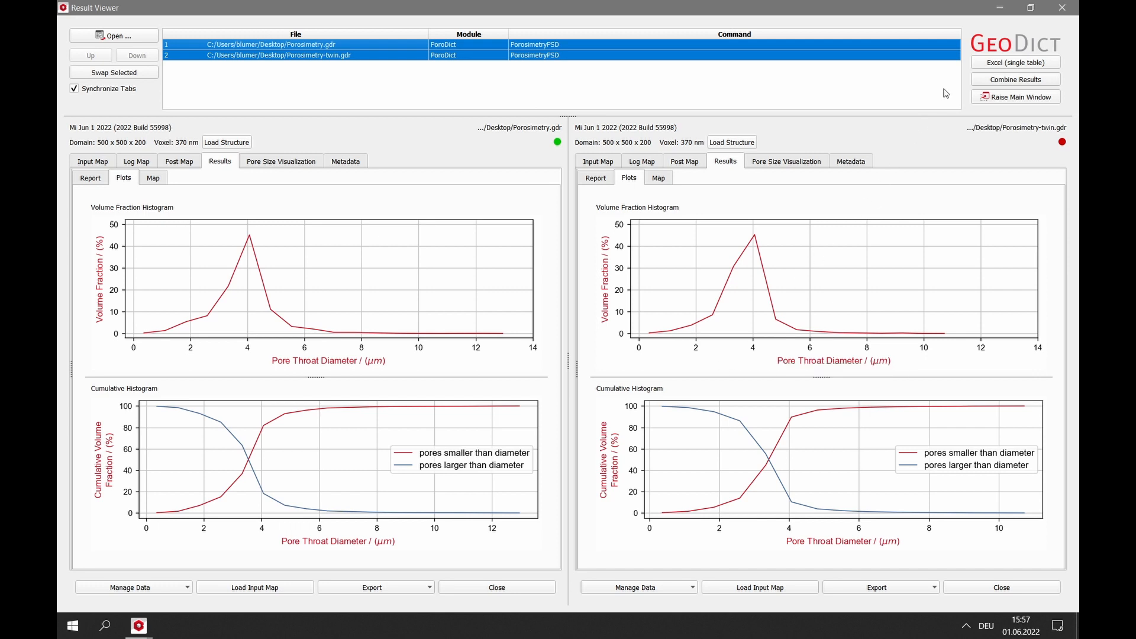
- Combine Porosimetry.gdr and Porosimetry-twin.gdr into combinedGDR.gdr using Color mode and show its plots
{"action": "left_click", "coordinate": [1048, 82]}
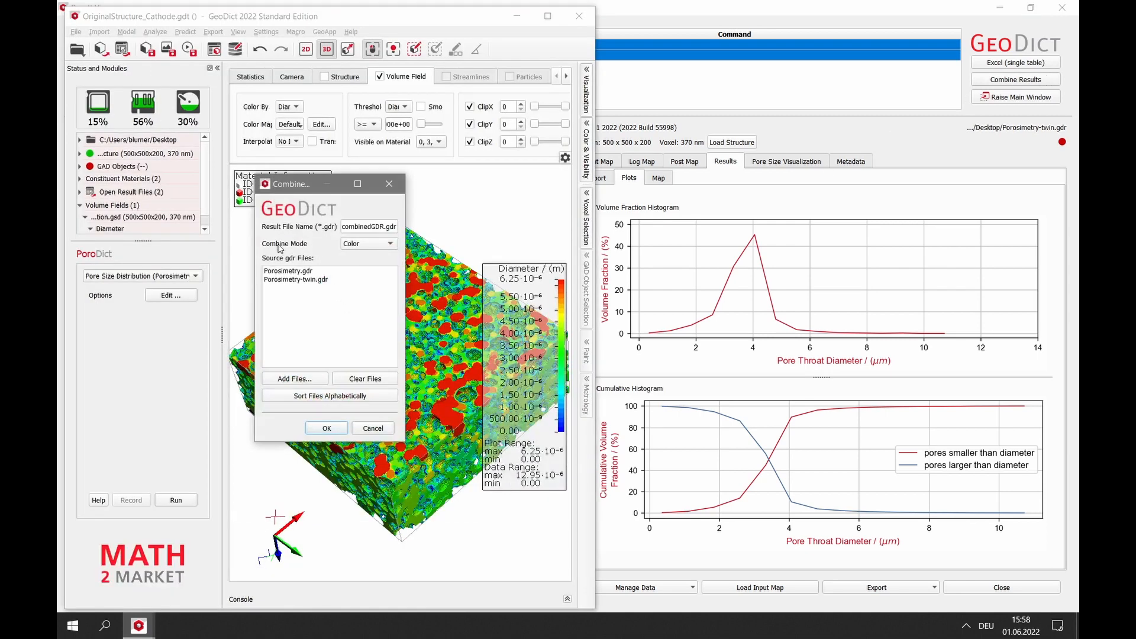
{"action": "left_click", "coordinate": [331, 426]}
{"action": "left_click", "coordinate": [326, 175]}
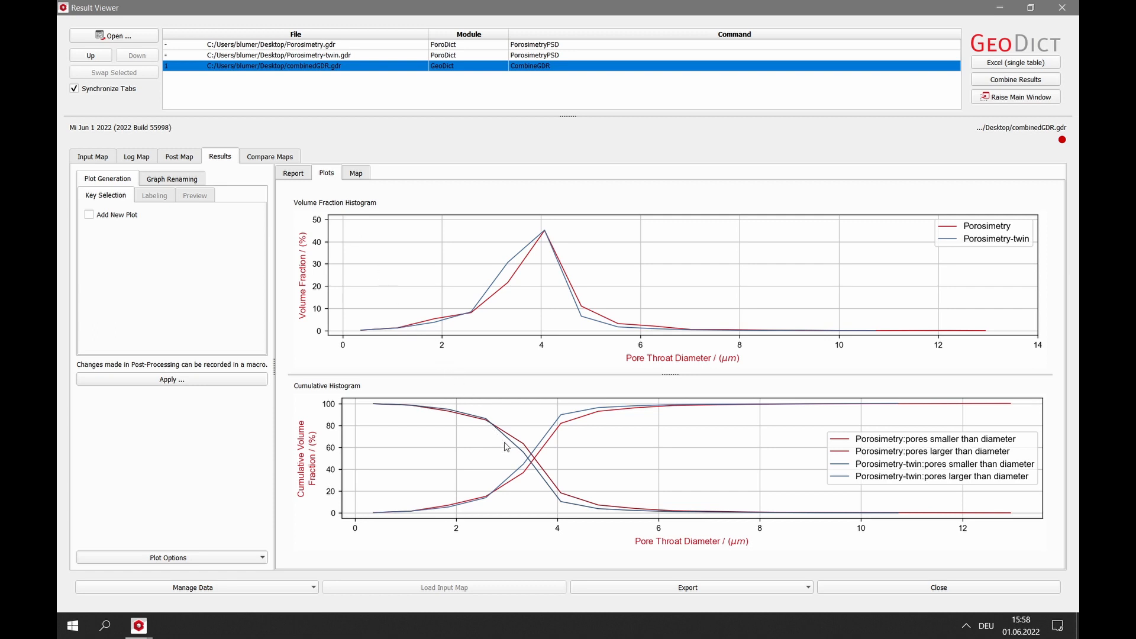
- Set the line style of the "Porosimetry:pores larger than diameter" graph in the Cumulative Histogram to Dashed
{"action": "right_click", "coordinate": [461, 461]}
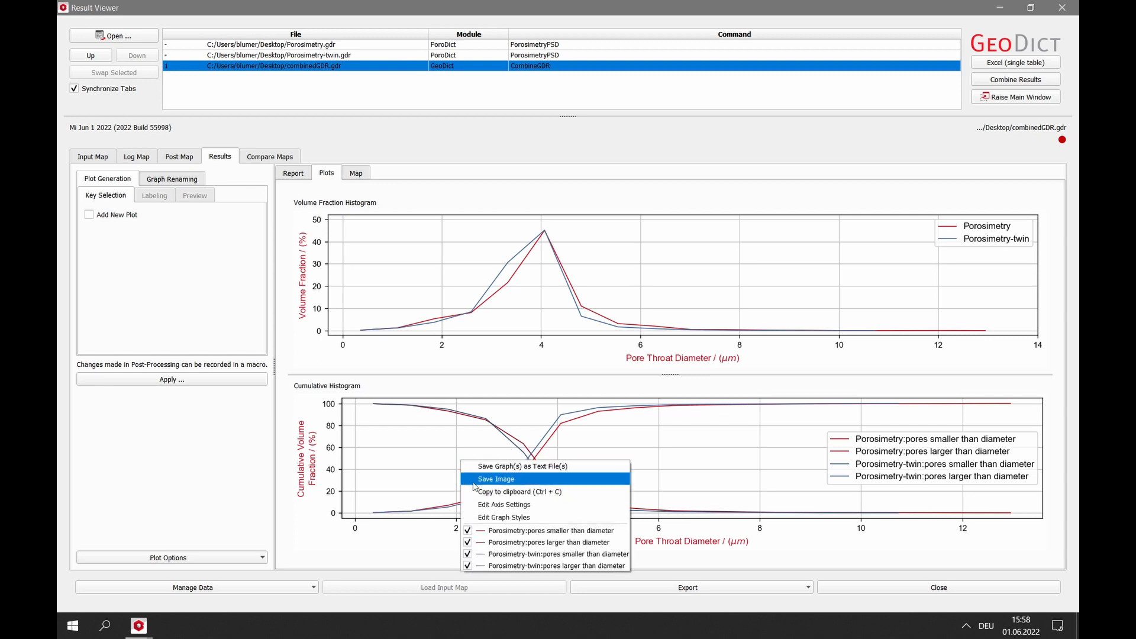
{"action": "left_click", "coordinate": [492, 516]}
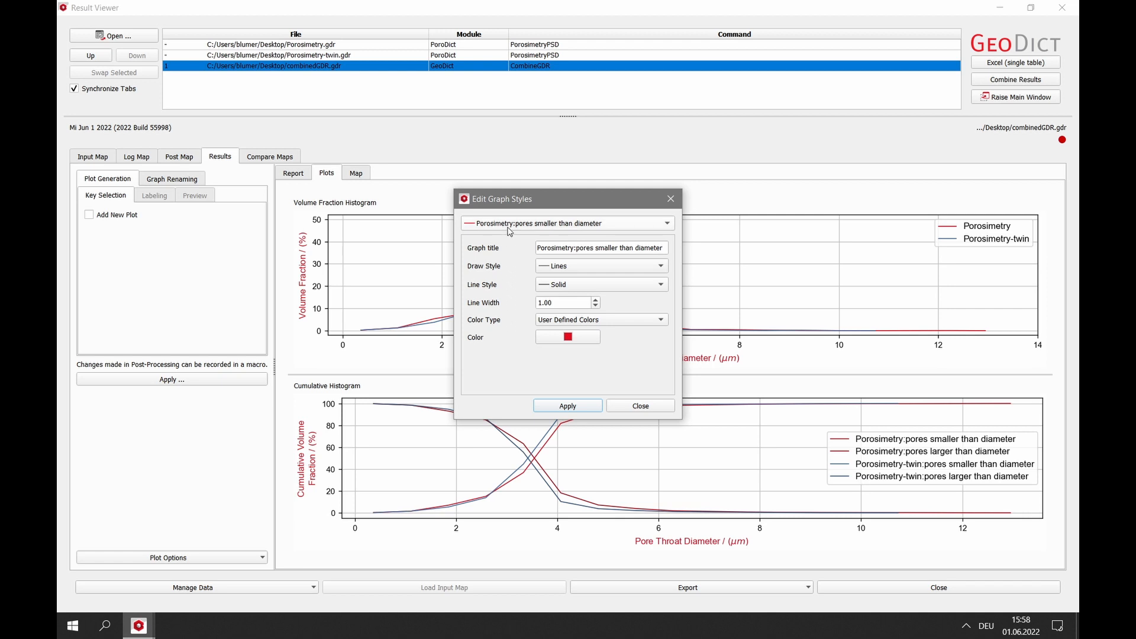
{"action": "left_click", "coordinate": [509, 225]}
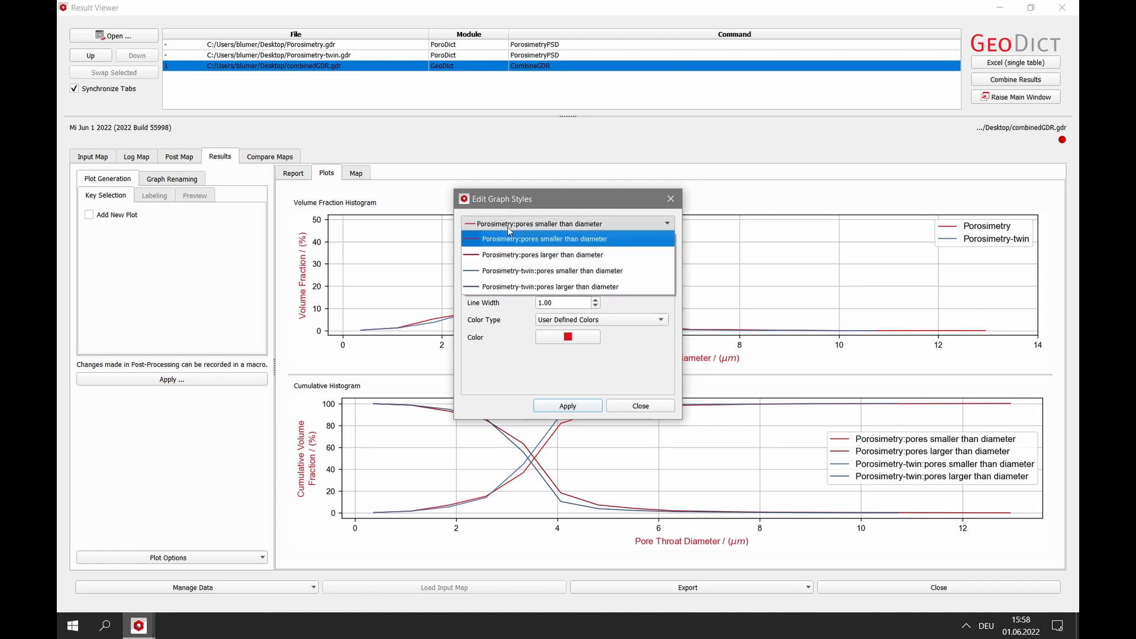
{"action": "left_click", "coordinate": [515, 255]}
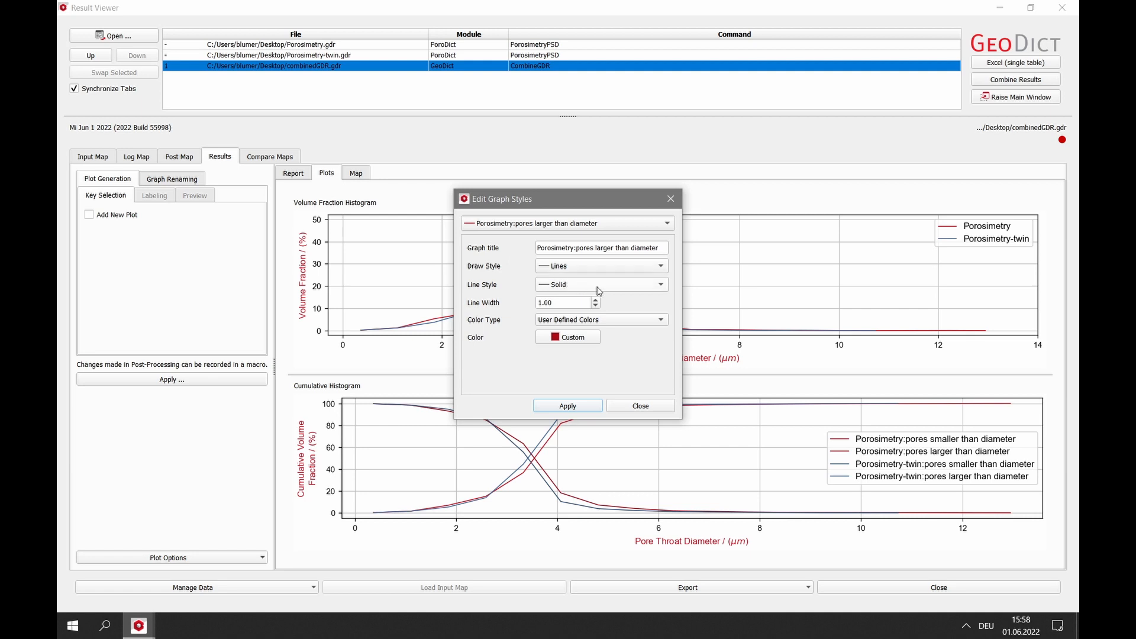
{"action": "left_click", "coordinate": [615, 285]}
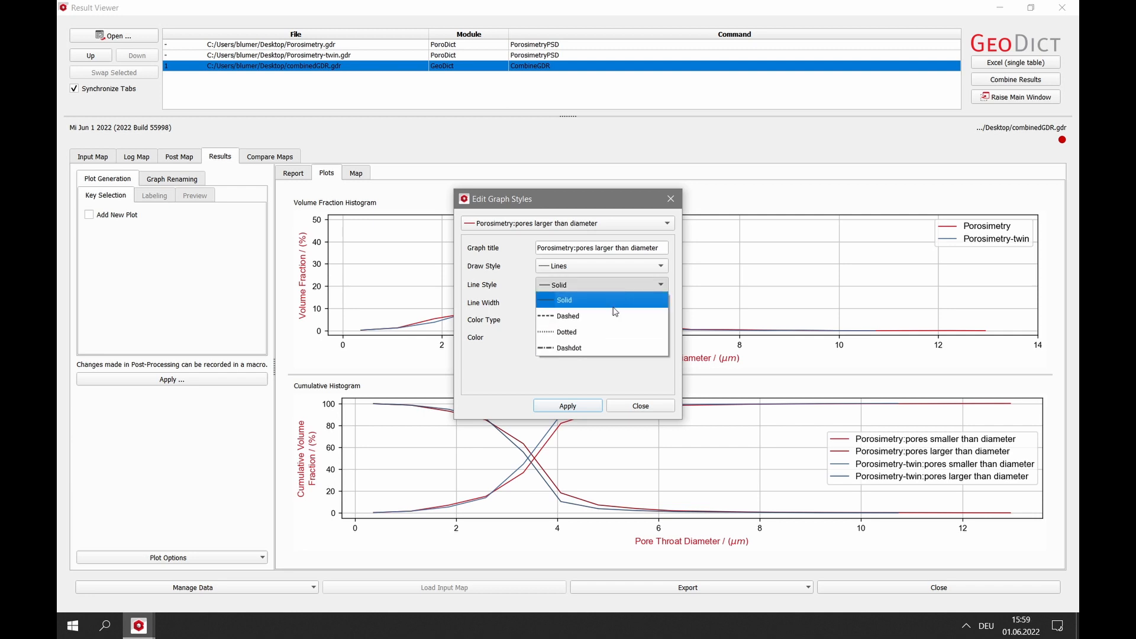
{"action": "left_click", "coordinate": [614, 315]}
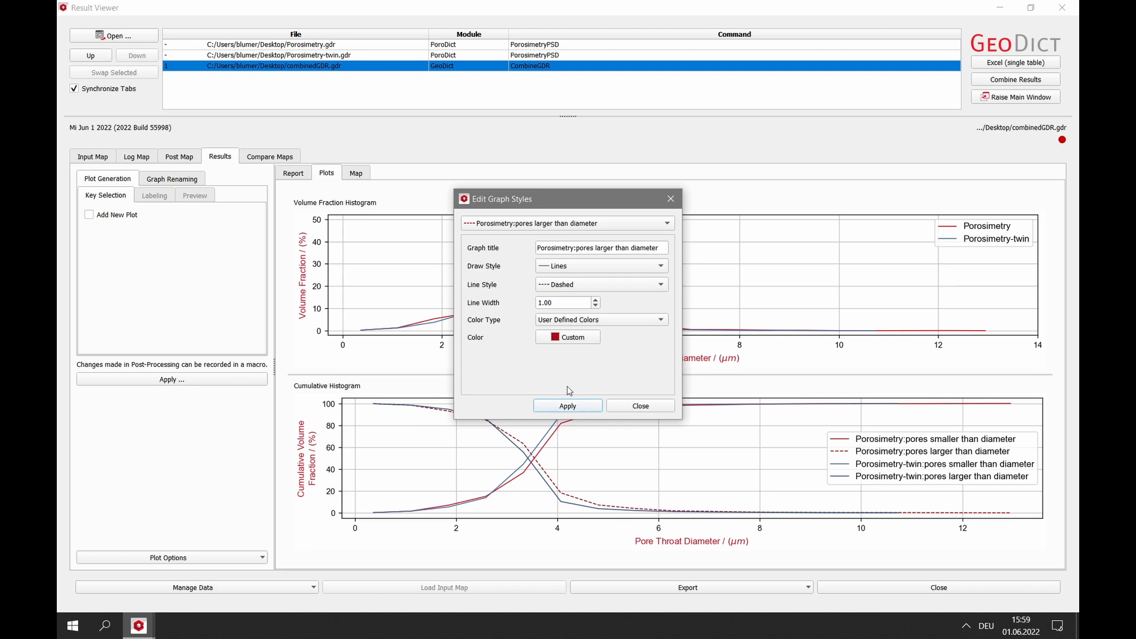
- Set the "Porosimetry-twin:pores larger than diameter" graph to the Dashed line style and close the graph style settings
{"action": "left_click", "coordinate": [526, 229]}
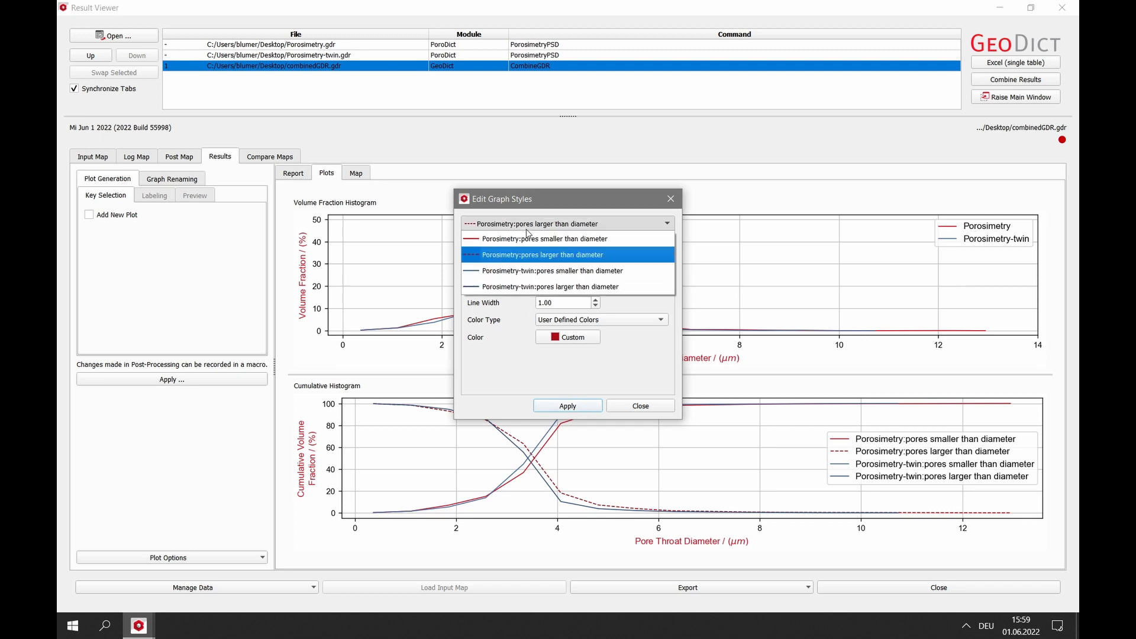
{"action": "left_click", "coordinate": [534, 286]}
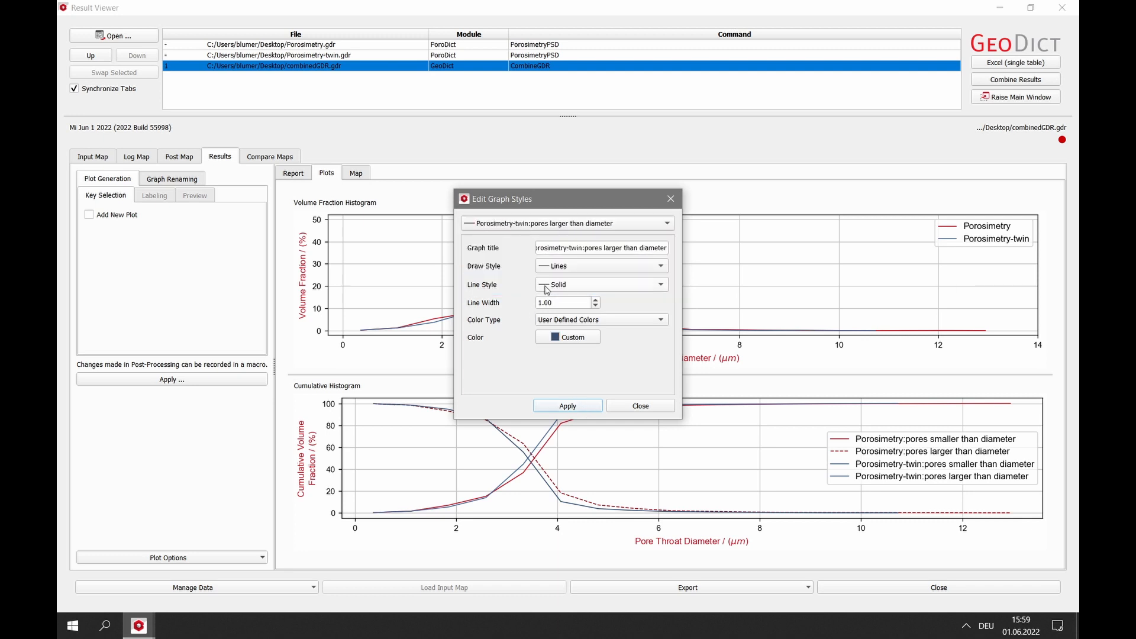
{"action": "left_click", "coordinate": [546, 285]}
{"action": "left_click", "coordinate": [554, 316]}
{"action": "left_click", "coordinate": [560, 402]}
{"action": "left_click", "coordinate": [641, 407]}
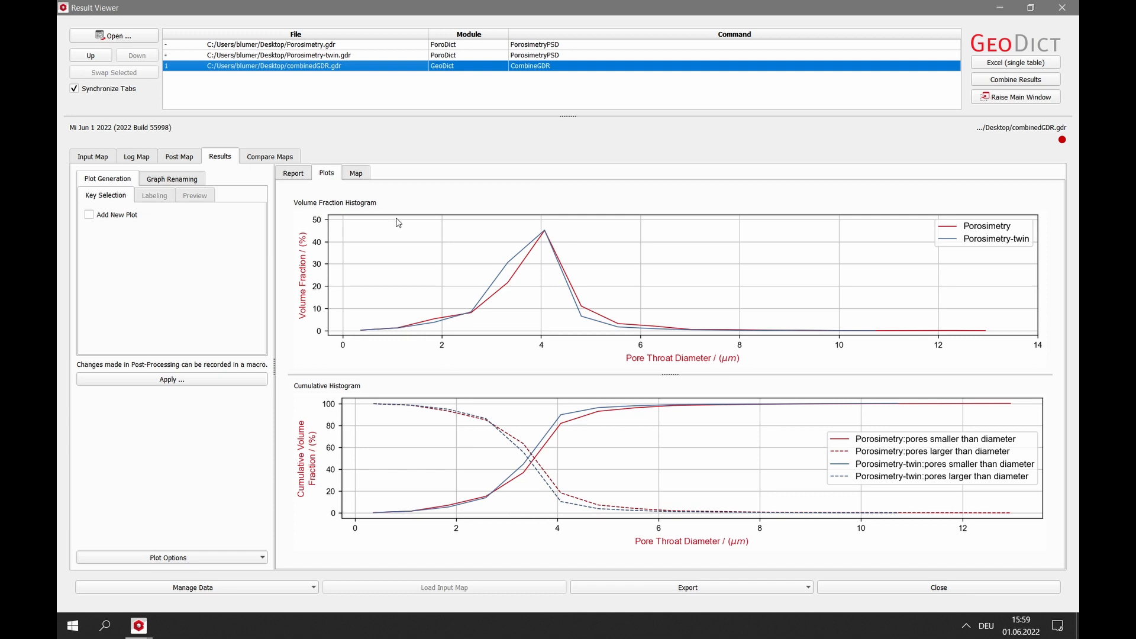
- Compare both structures' GeoMap entries in the combined result, then close the Result Viewer
{"action": "left_click", "coordinate": [260, 158]}
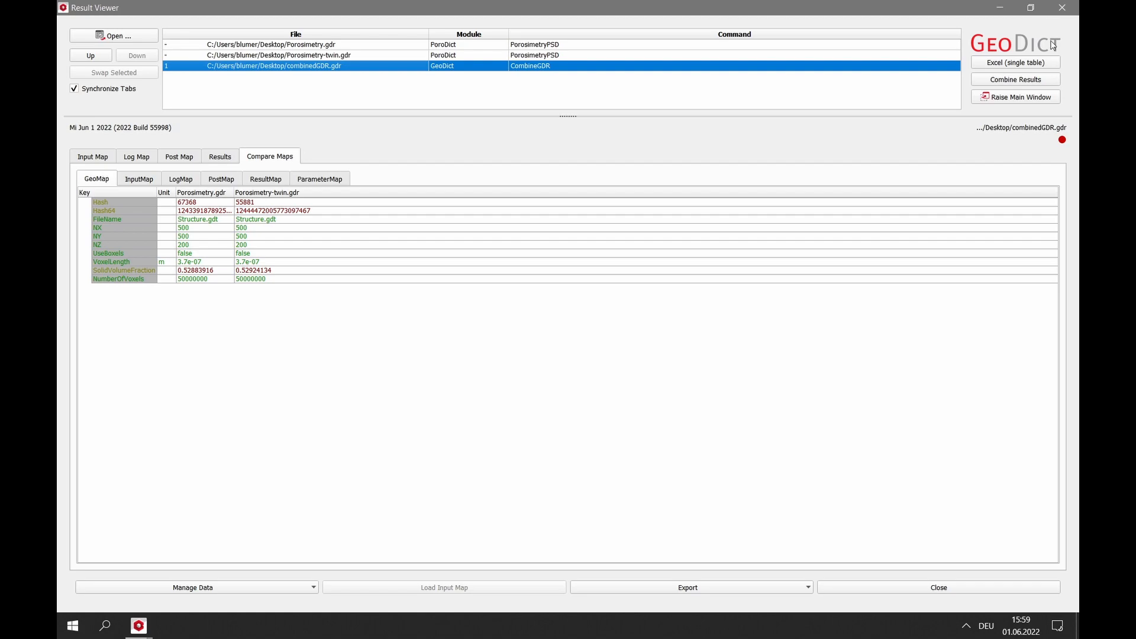
{"action": "left_click", "coordinate": [1068, 9]}
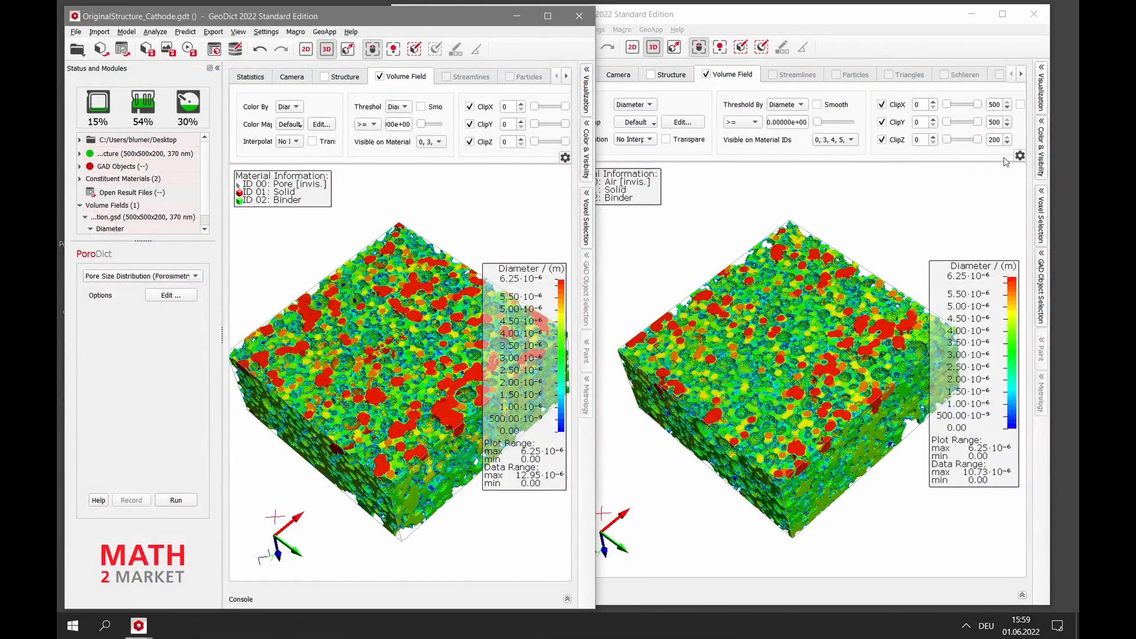
{"action": "scroll", "coordinate": [996, 174], "scroll_direction": "up", "scroll_amount": 2}
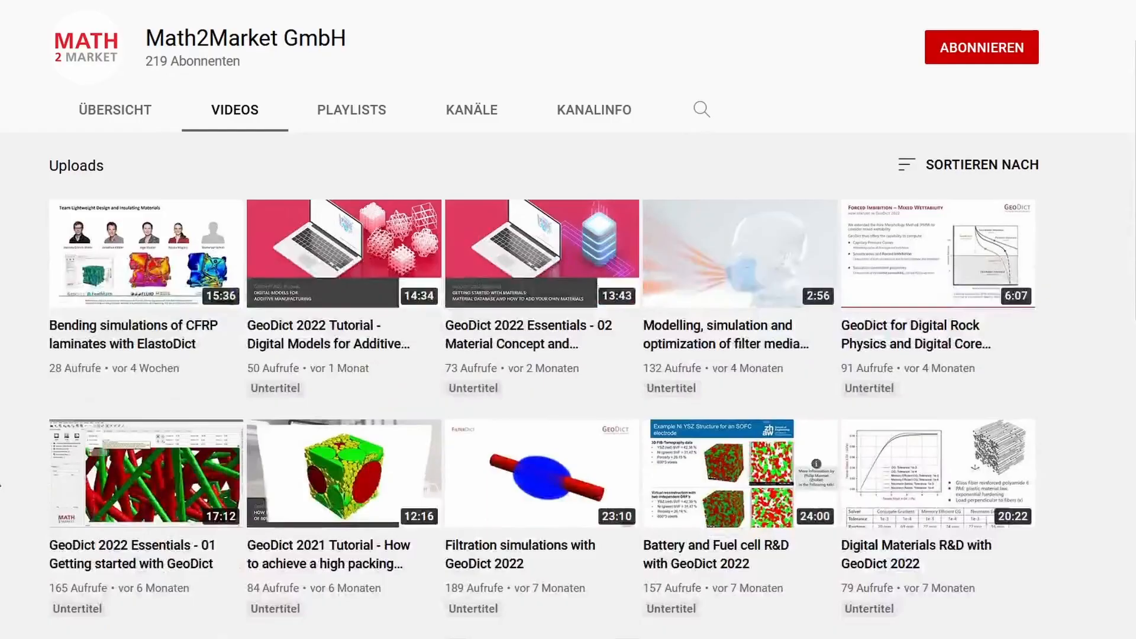
{"action": "scroll", "coordinate": [568, 355], "scroll_direction": "down", "scroll_amount": 3}
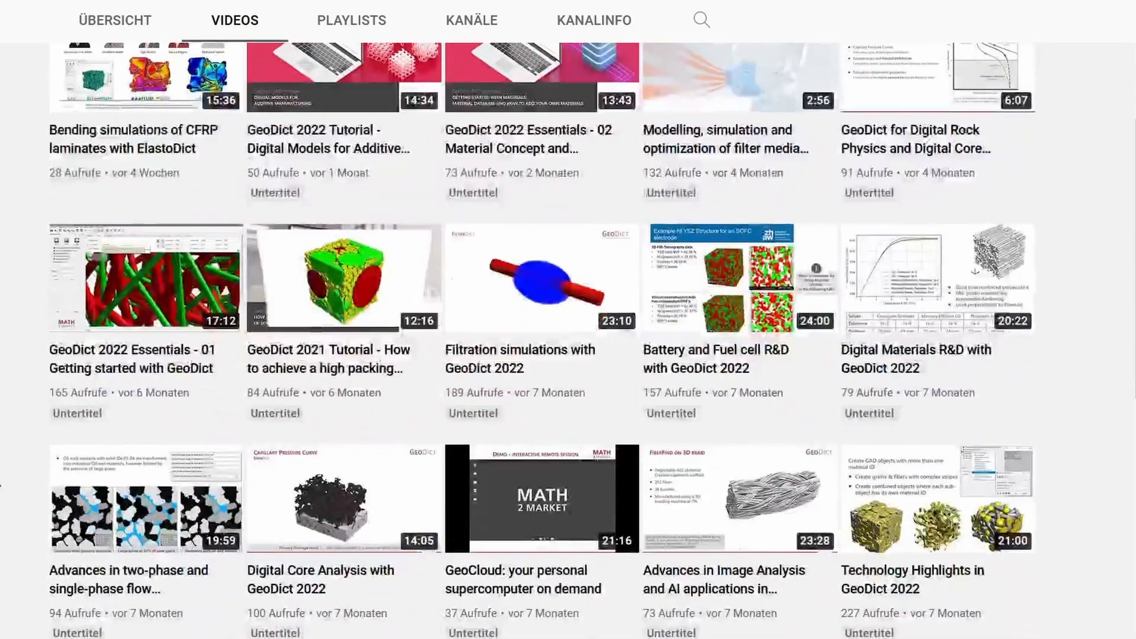
{"action": "scroll", "coordinate": [1, 484], "scroll_direction": "down", "scroll_amount": 5}
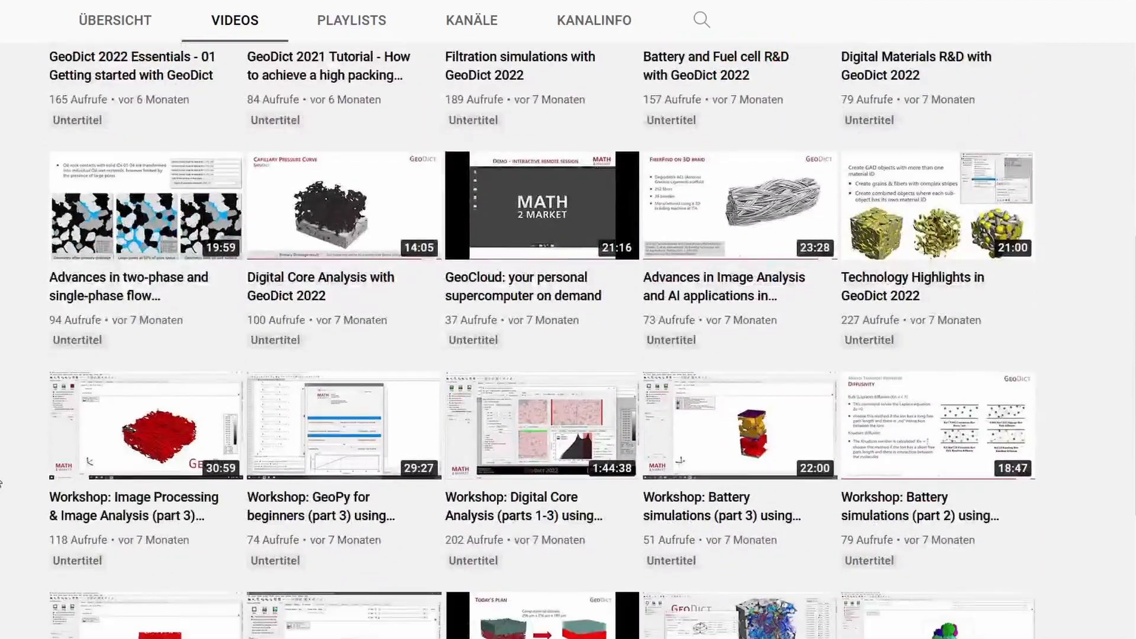
{"action": "scroll", "coordinate": [1, 484], "scroll_direction": "down", "scroll_amount": 7}
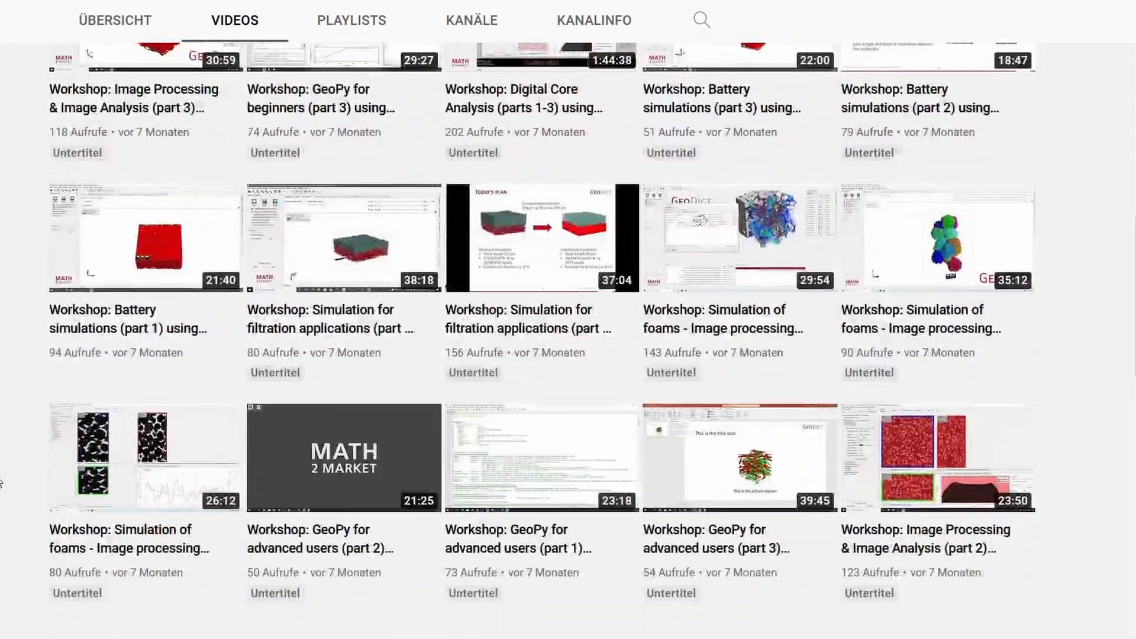
{"action": "scroll", "coordinate": [2, 484], "scroll_direction": "down", "scroll_amount": 2}
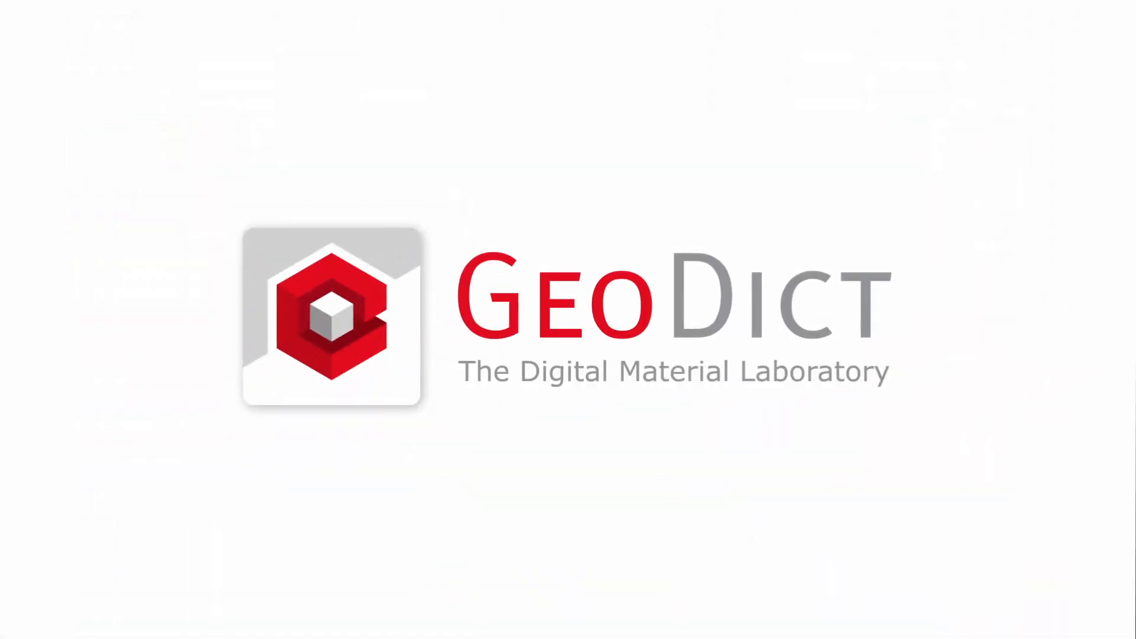